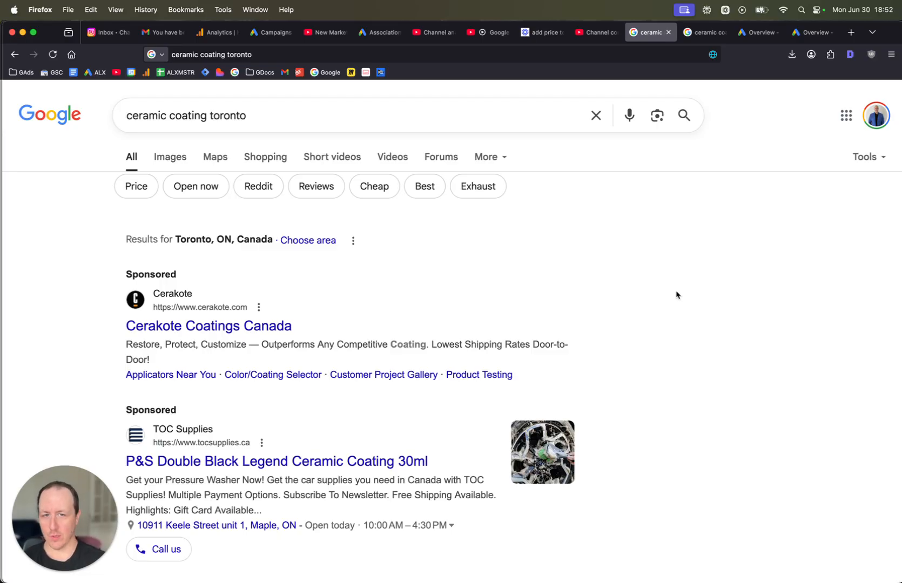
# Review the organic results, Places listings and map for the ceramic coating toronto search.
pyautogui.tripleClick(625, 228)
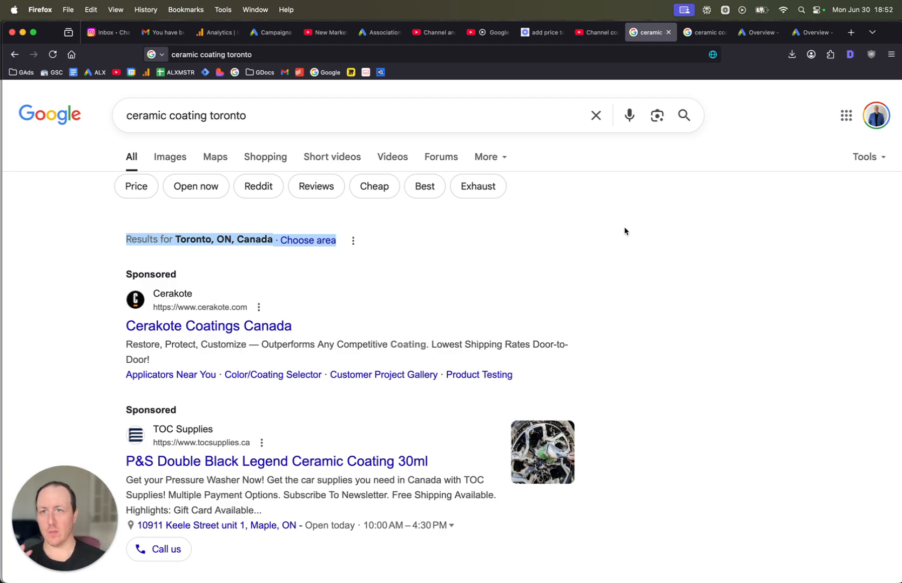
pyautogui.scroll(-10, 619, 360)
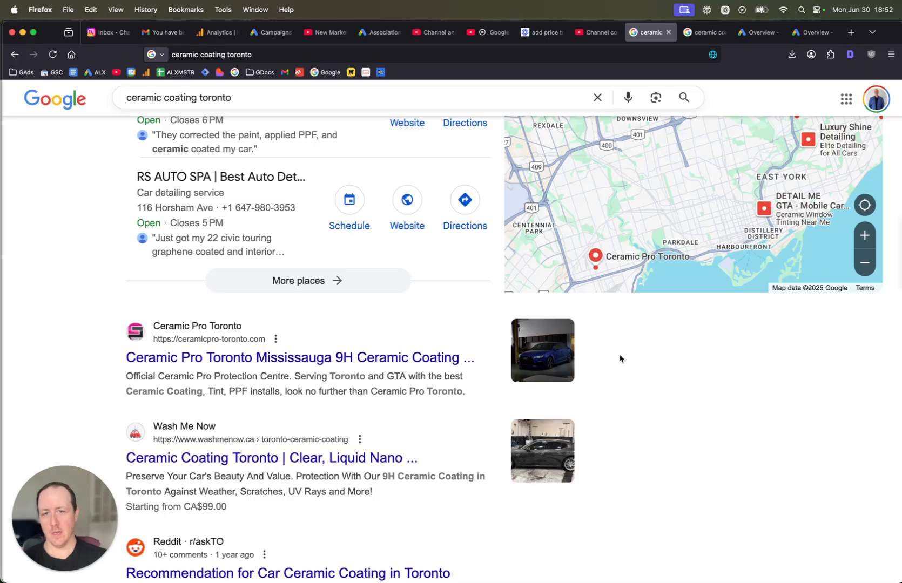
pyautogui.scroll(-2, 620, 358)
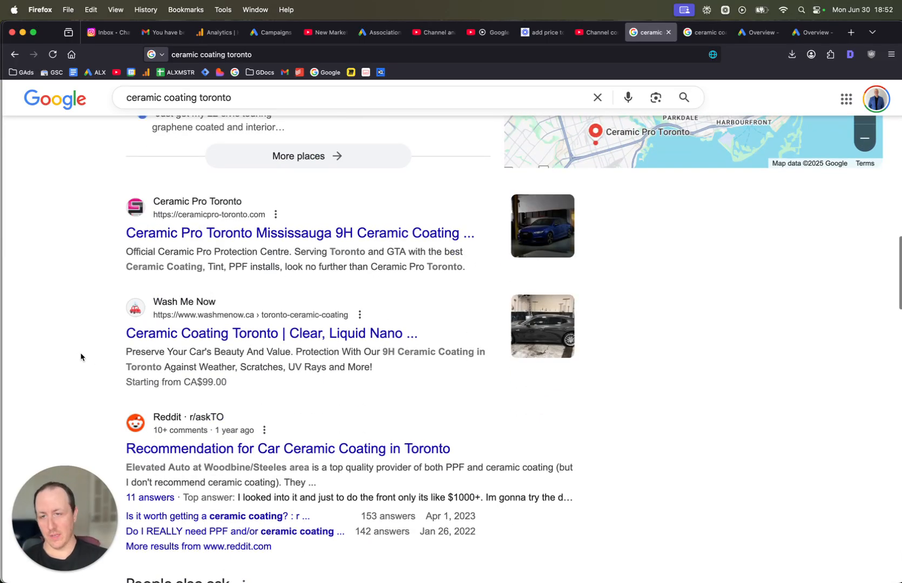
pyautogui.moveTo(93, 484); pyautogui.dragTo(871, 479)
pyautogui.click(702, 421)
pyautogui.scroll(-11, 250, 225)
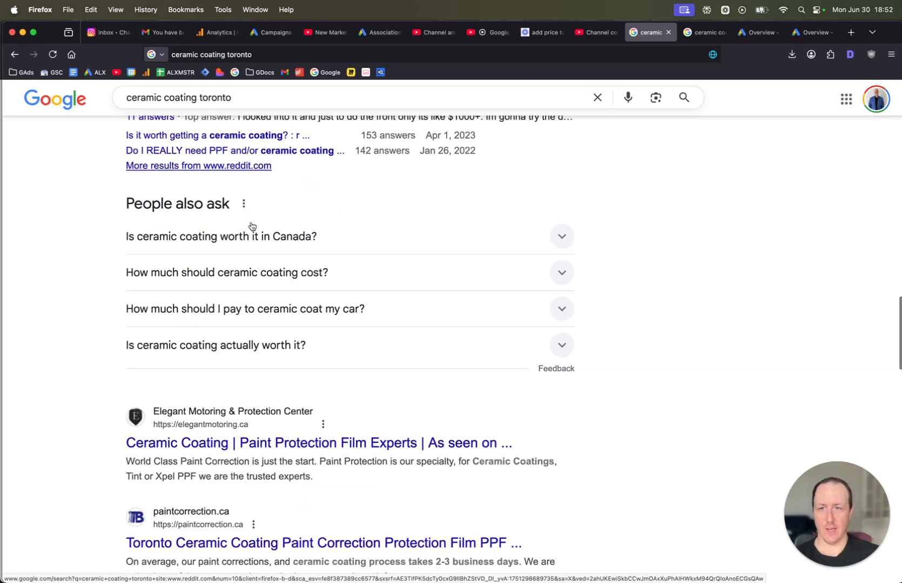
pyautogui.scroll(-4, 251, 226)
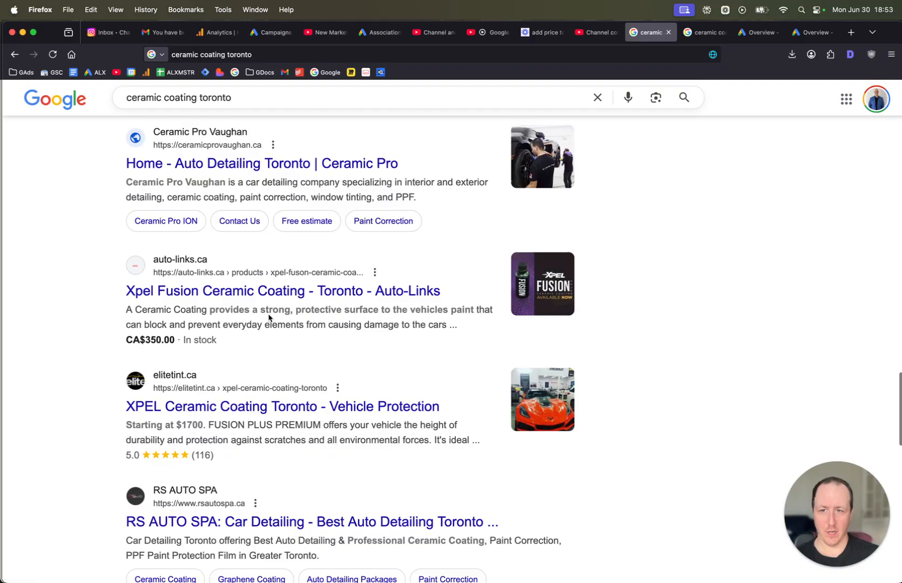
pyautogui.scroll(20, 269, 317)
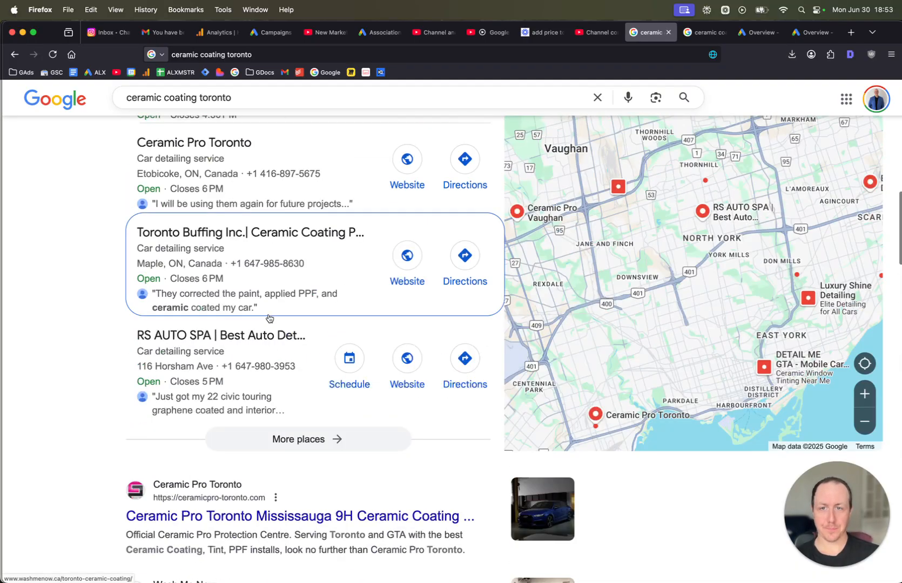
pyautogui.scroll(-2, 265, 330)
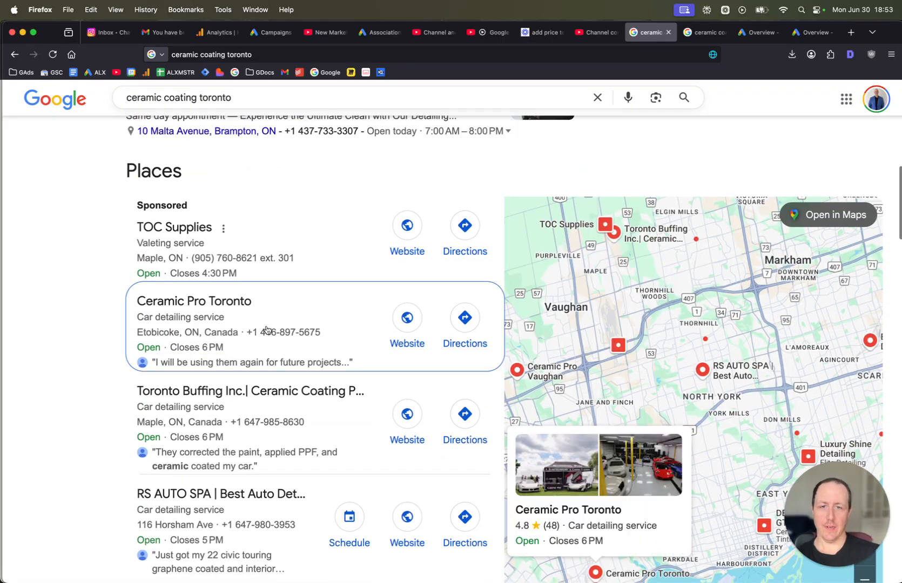
pyautogui.scroll(-2, 247, 331)
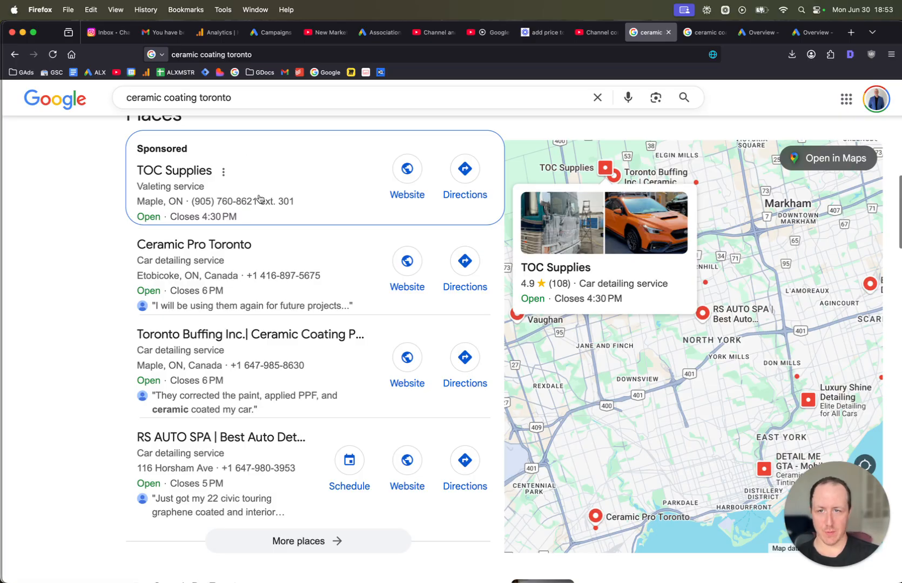
# Review the sponsored ads at the top of the ceramic coating toronto results.
pyautogui.scroll(10, 258, 195)
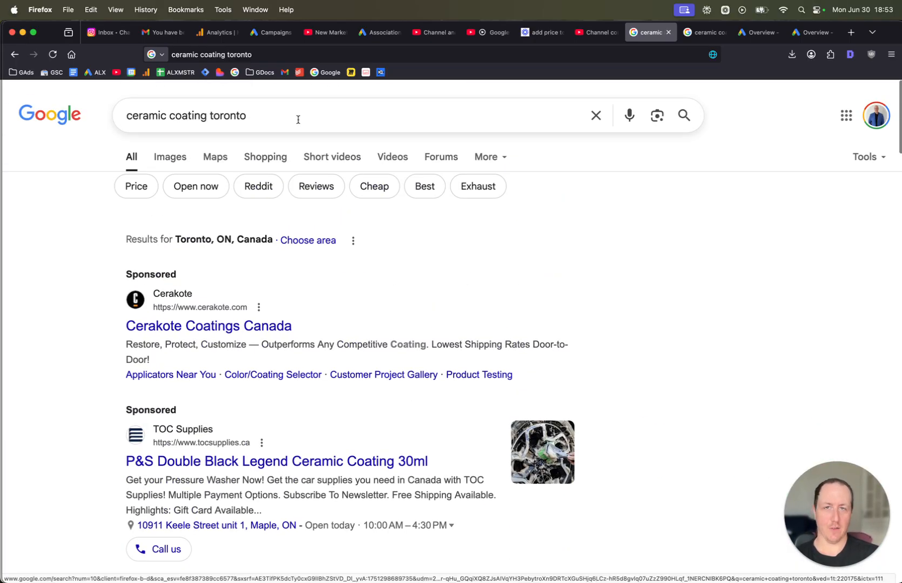
pyautogui.scroll(-3, 375, 163)
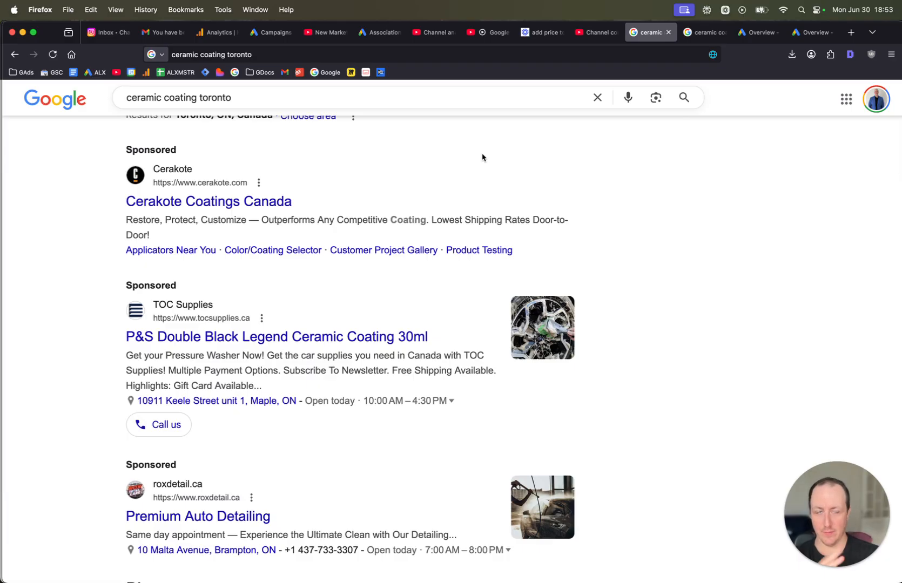
pyautogui.scroll(-2, 430, 218)
pyautogui.scroll(5, 278, 155)
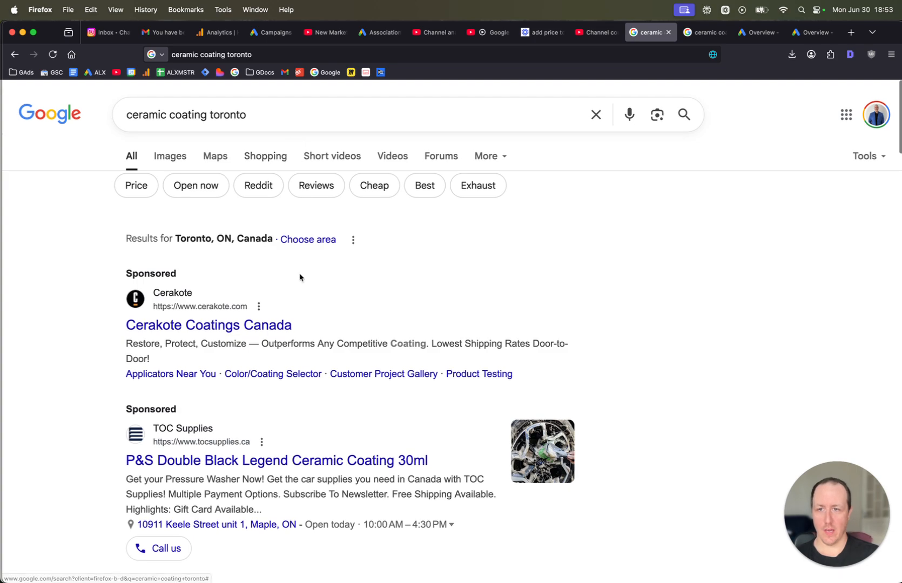
pyautogui.scroll(-3, 270, 238)
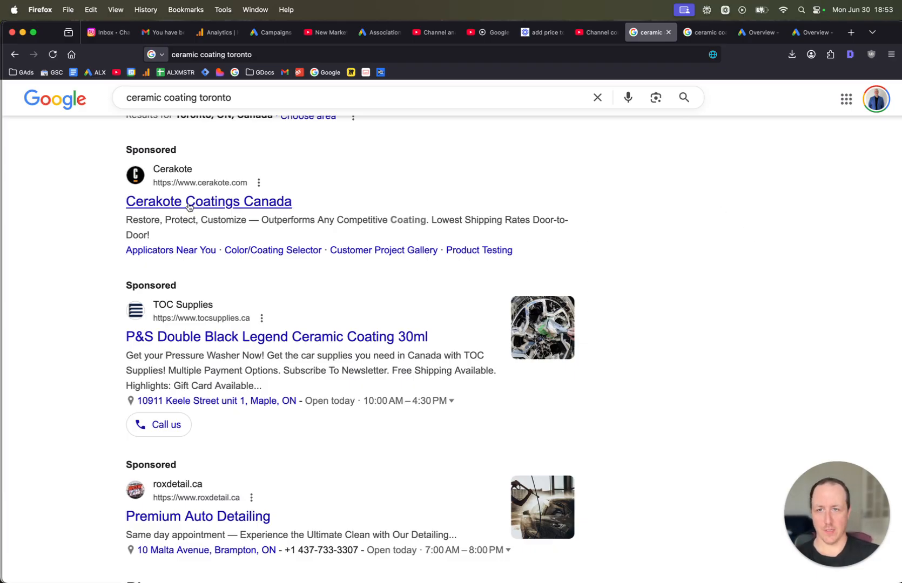
pyautogui.scroll(-3, 254, 205)
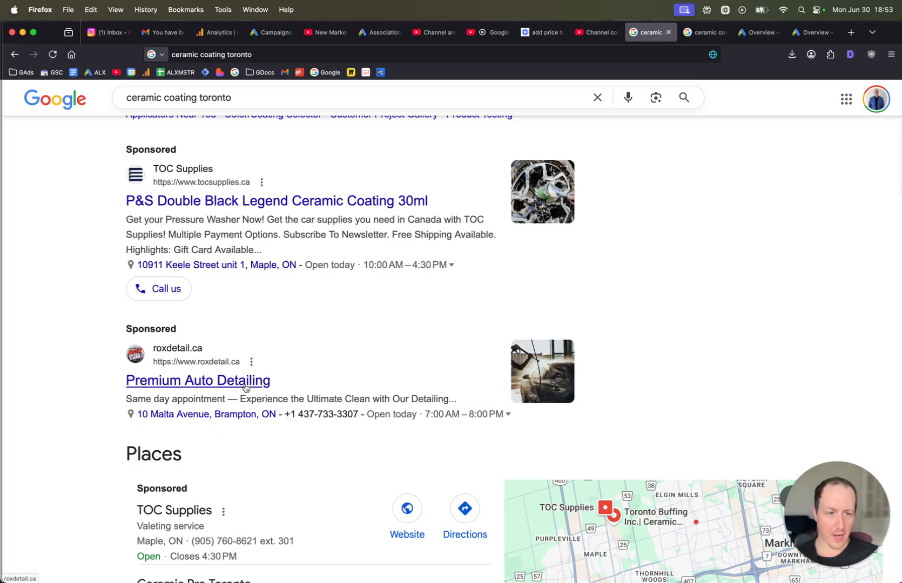
pyautogui.scroll(5, 238, 382)
pyautogui.scroll(-1, 409, 364)
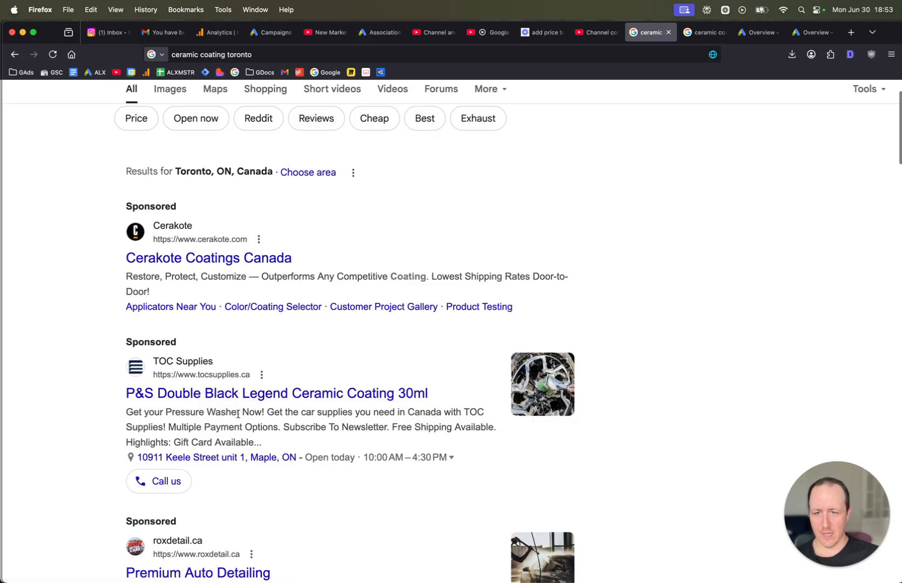
pyautogui.scroll(2, 698, 87)
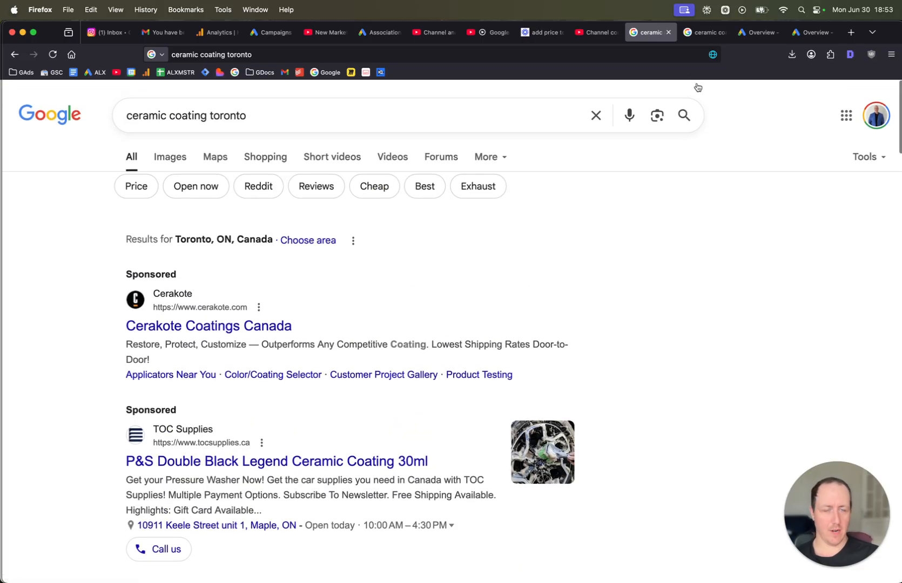
# Switch to the ceramic coating houston results tab and review its sponsored ads.
pyautogui.click(703, 34)
pyautogui.scroll(3, 407, 224)
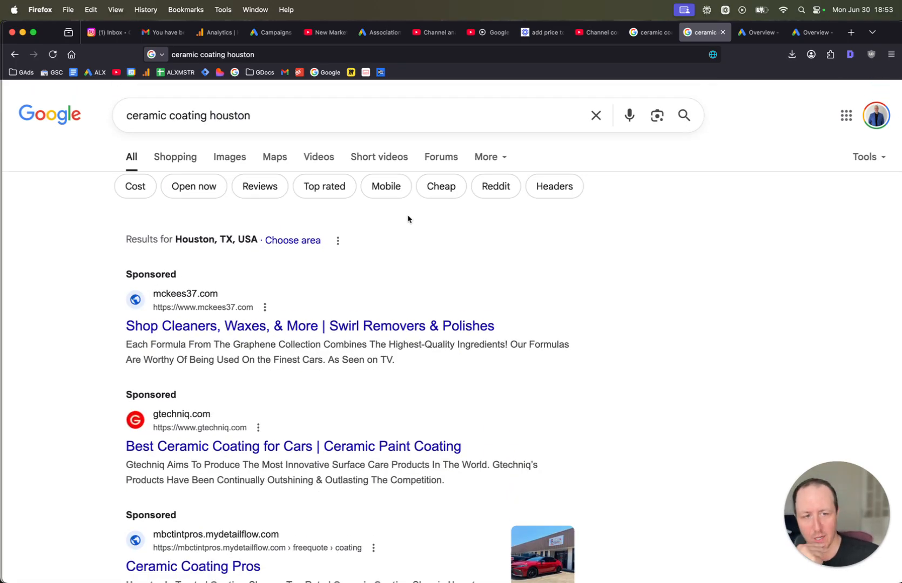
pyautogui.scroll(-2, 262, 281)
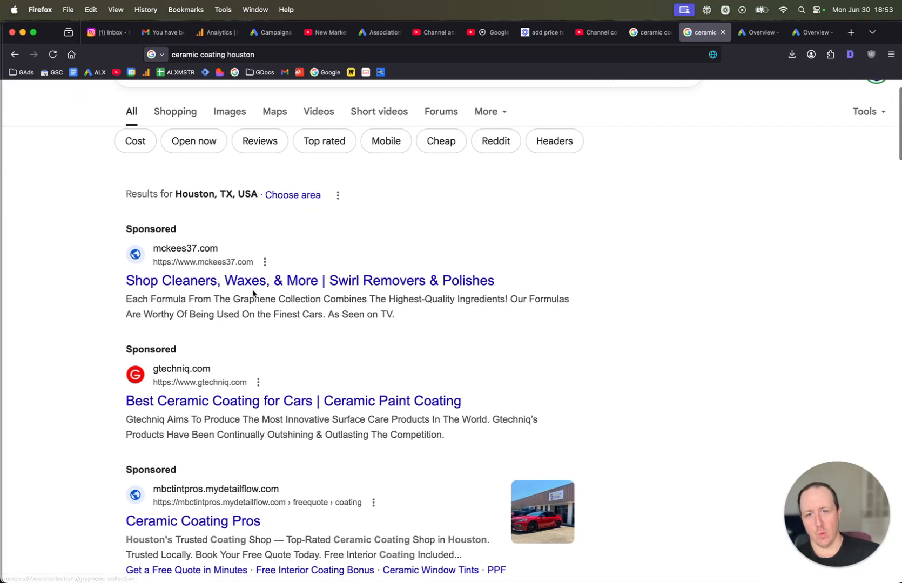
pyautogui.scroll(-2, 340, 291)
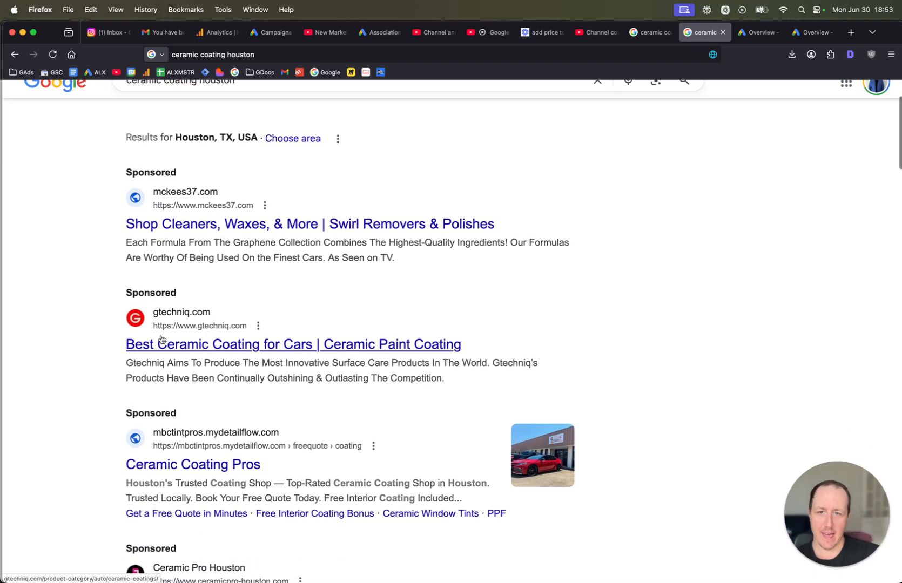
pyautogui.scroll(-4, 265, 351)
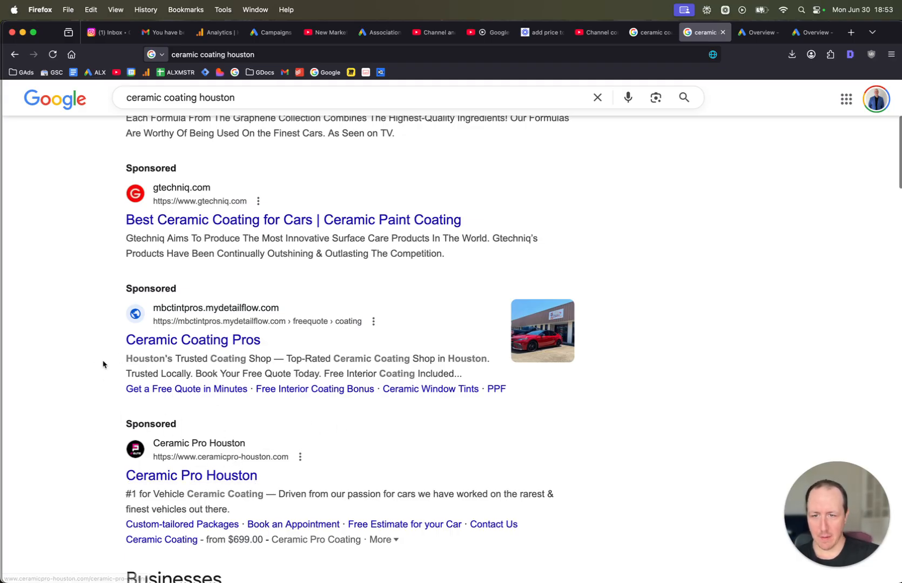
pyautogui.scroll(-3, 176, 361)
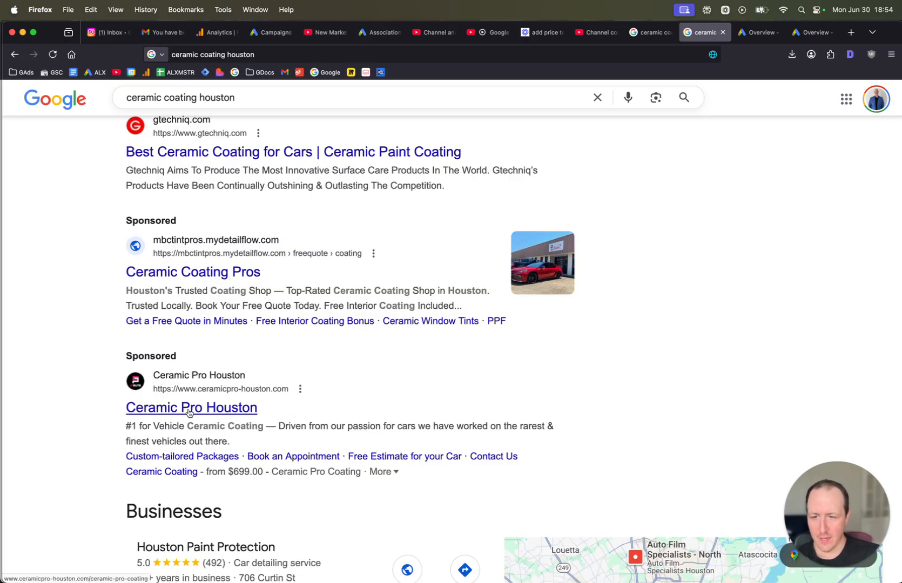
pyautogui.moveTo(856, 517); pyautogui.dragTo(85, 523)
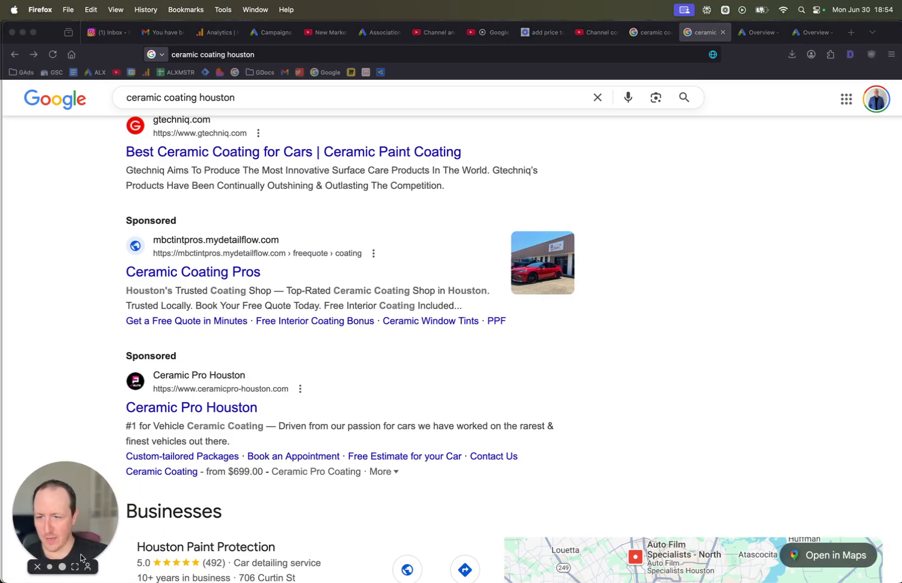
pyautogui.click(364, 416)
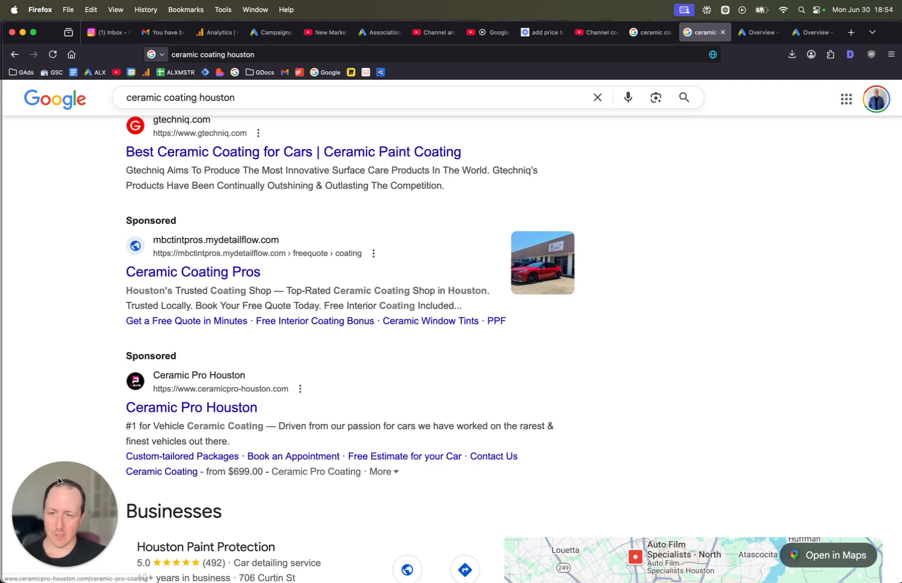
pyautogui.moveTo(96, 499); pyautogui.dragTo(816, 452)
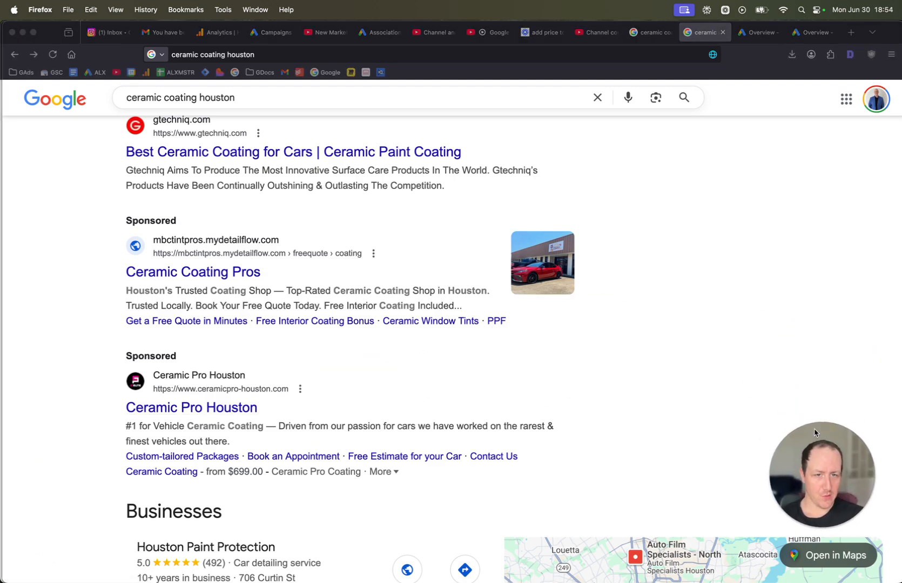
pyautogui.click(736, 341)
pyautogui.scroll(5, 736, 340)
pyautogui.scroll(-1, 691, 326)
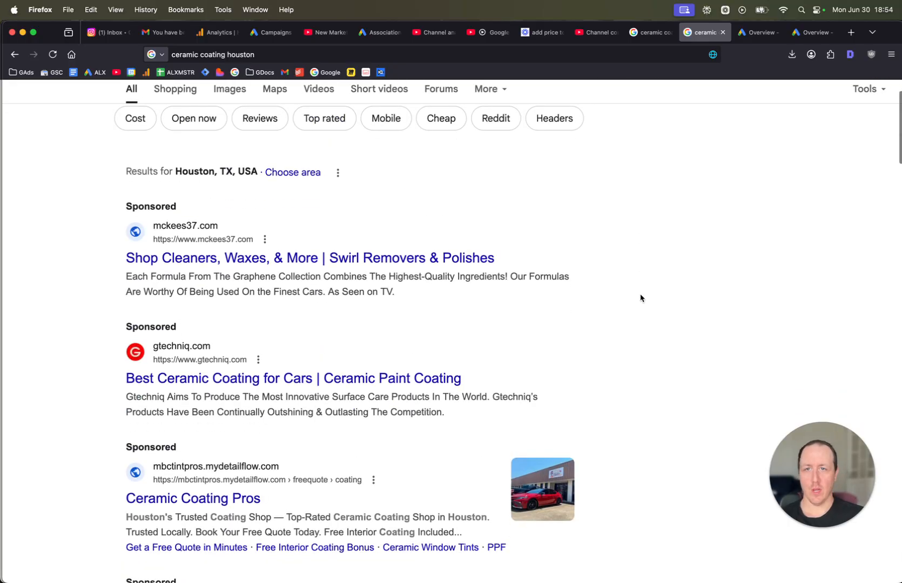
pyautogui.scroll(1, 640, 298)
# Switch to the Google Ads Overview tab and dismiss the notification banners.
pyautogui.click(759, 34)
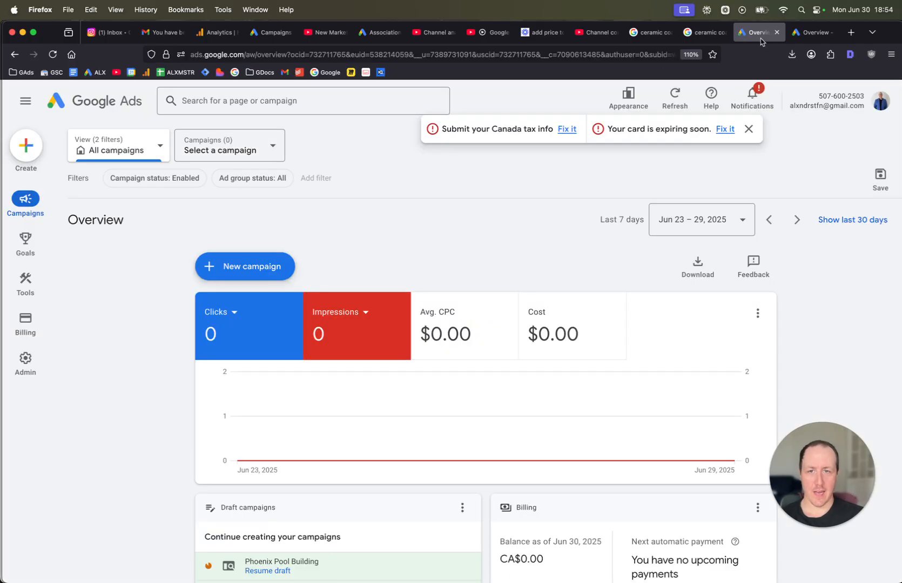
pyautogui.click(749, 129)
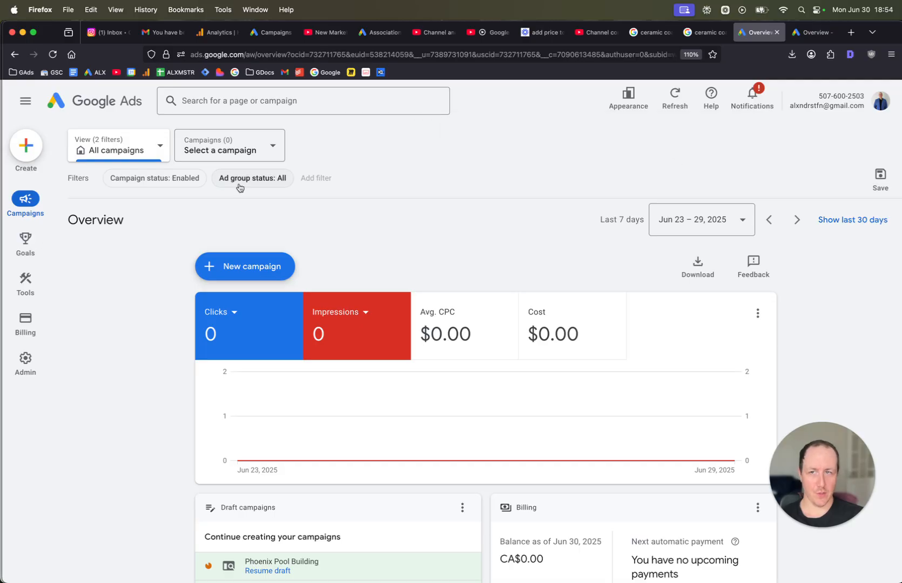
pyautogui.press('super+Tab')
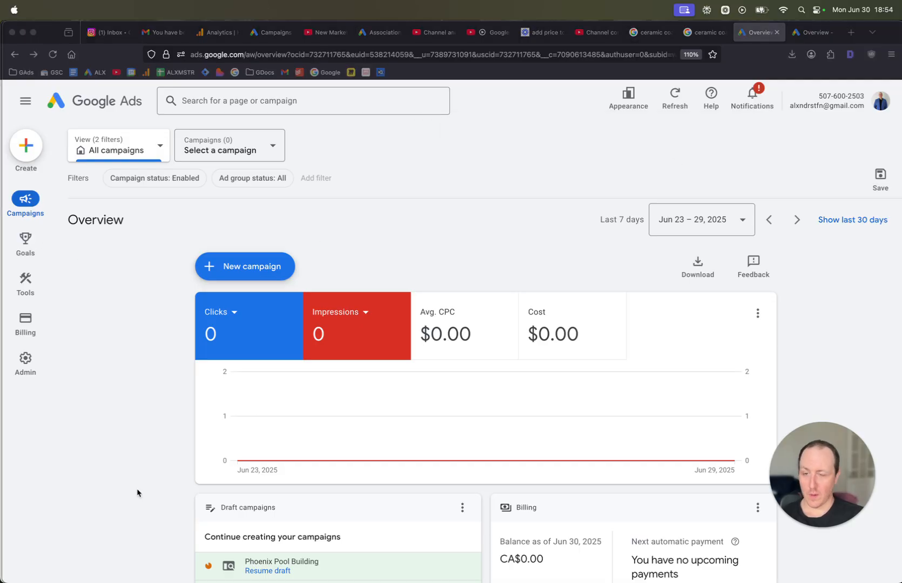
pyautogui.click(135, 433)
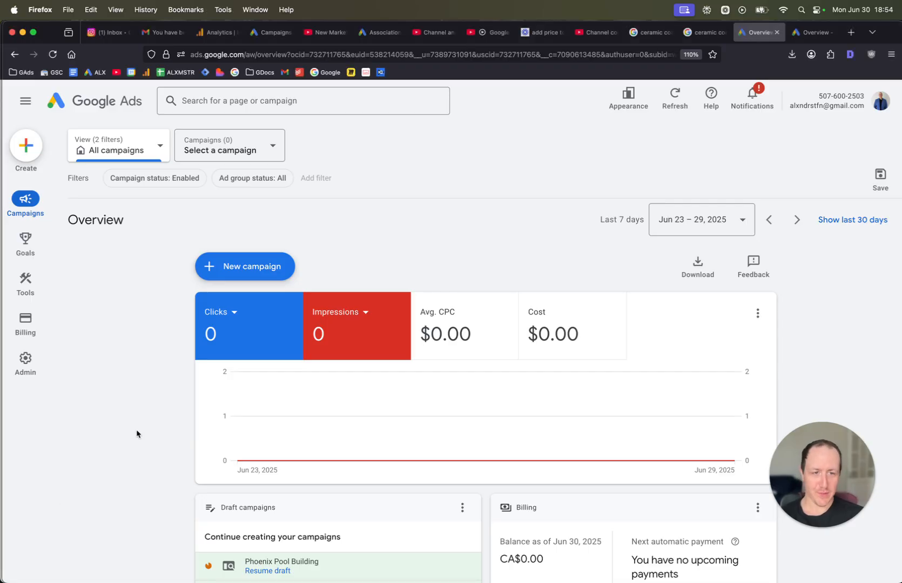
pyautogui.moveTo(53, 239)
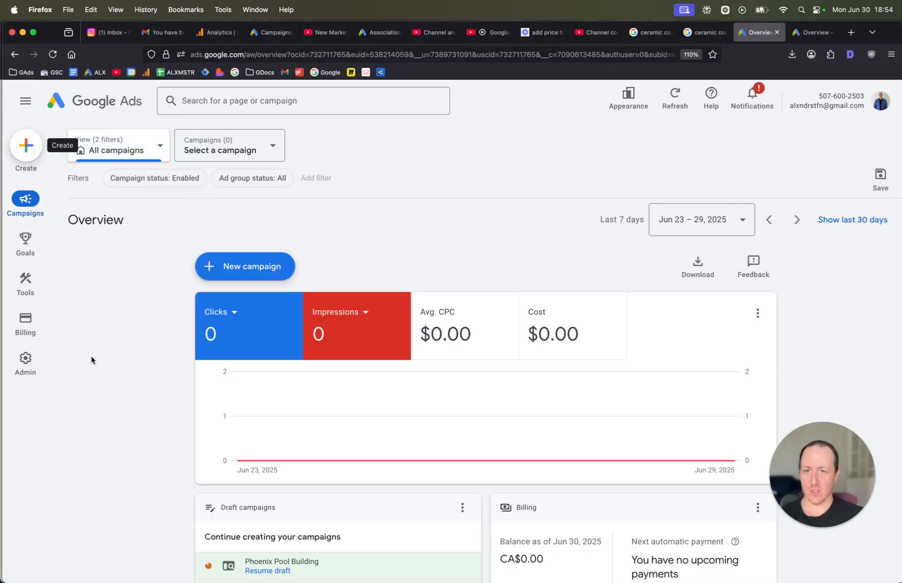
# Start a new campaign with the Leads objective and continue.
pyautogui.click(273, 268)
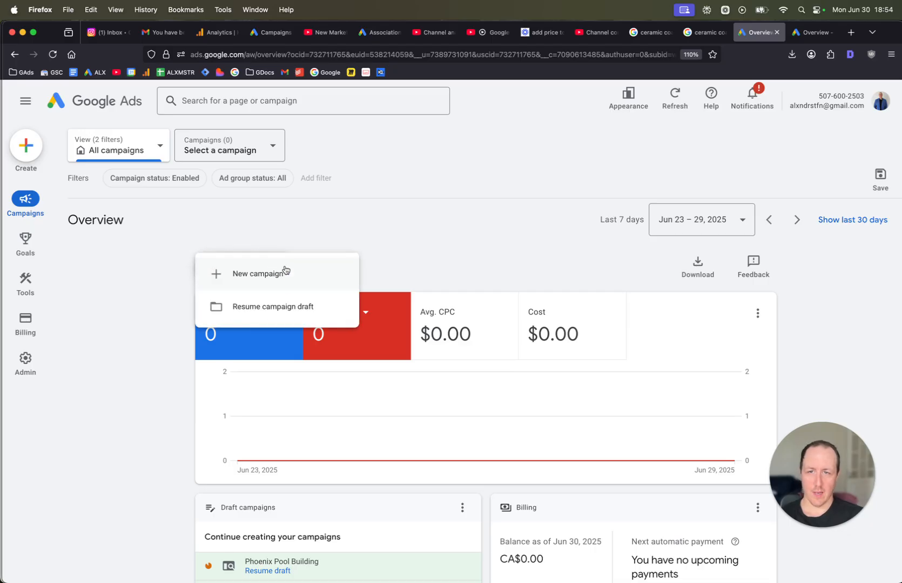
pyautogui.click(286, 269)
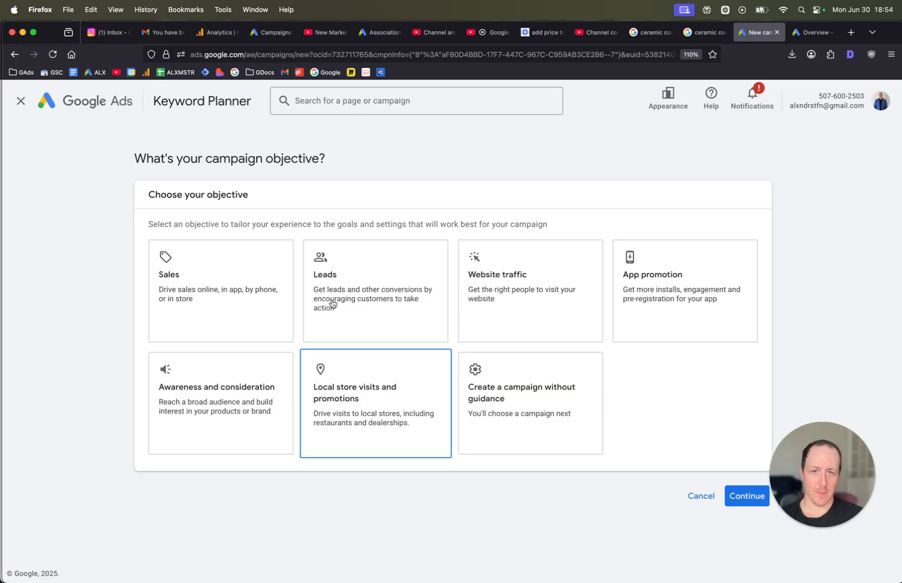
pyautogui.click(357, 294)
pyautogui.scroll(-3, 654, 422)
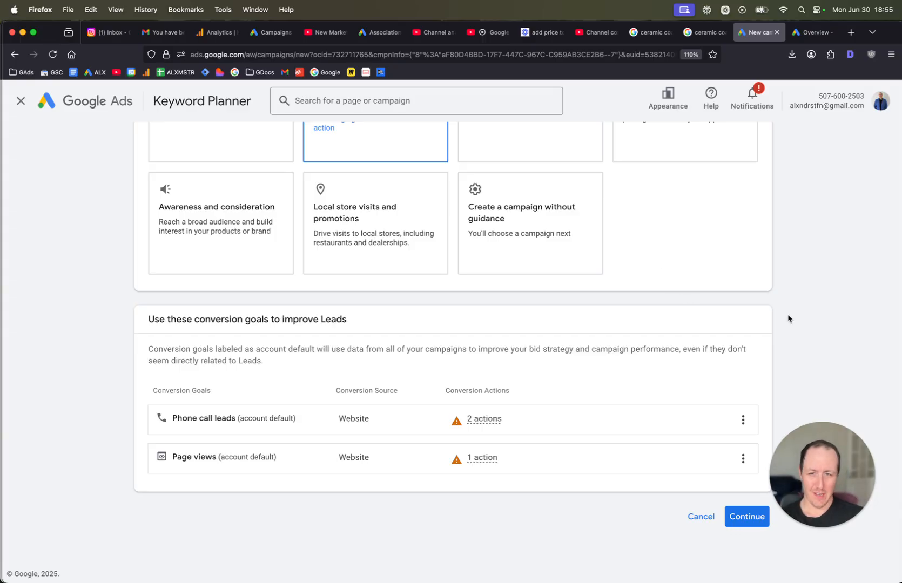
pyautogui.scroll(3, 750, 326)
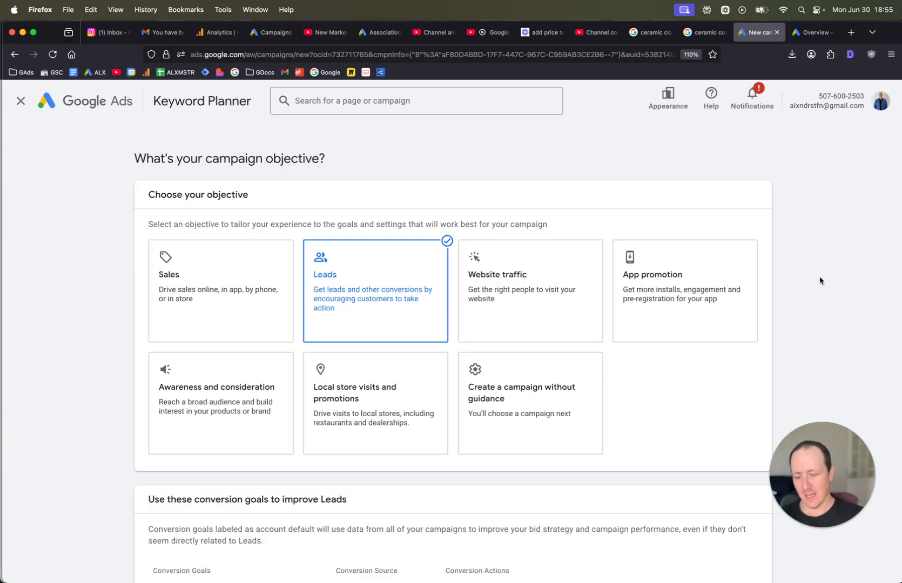
pyautogui.scroll(-3, 848, 282)
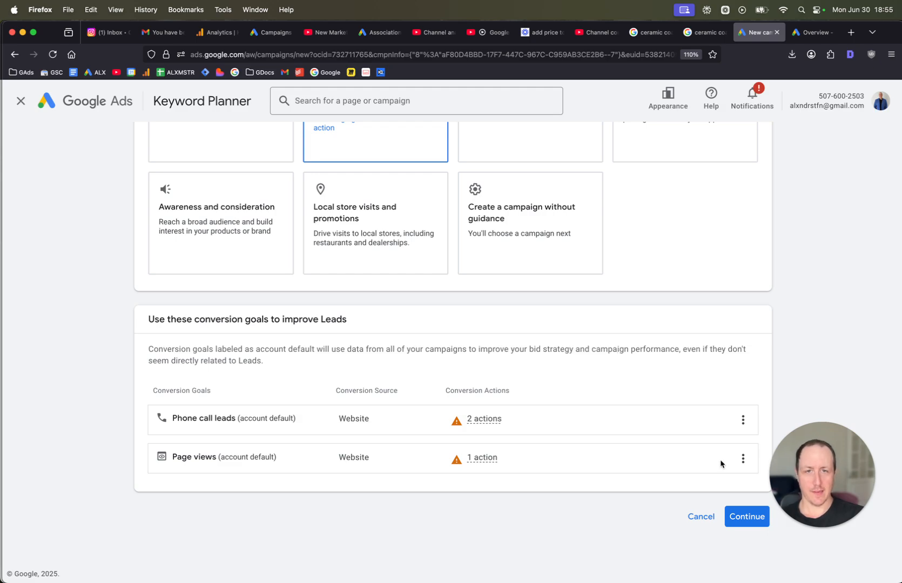
pyautogui.click(747, 517)
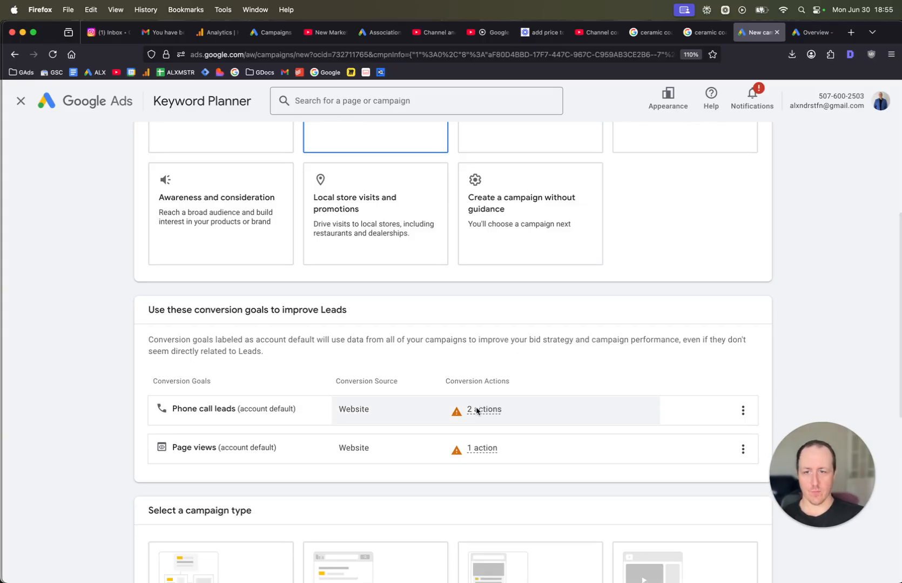
# Choose the Search campaign type and continue to the campaign name.
pyautogui.click(367, 248)
pyautogui.click(368, 248)
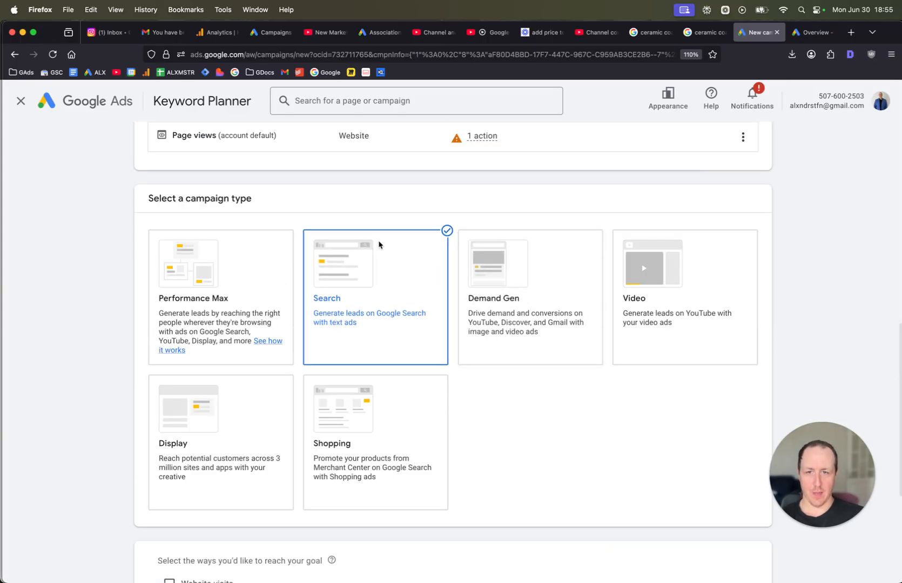
pyautogui.scroll(-4, 377, 249)
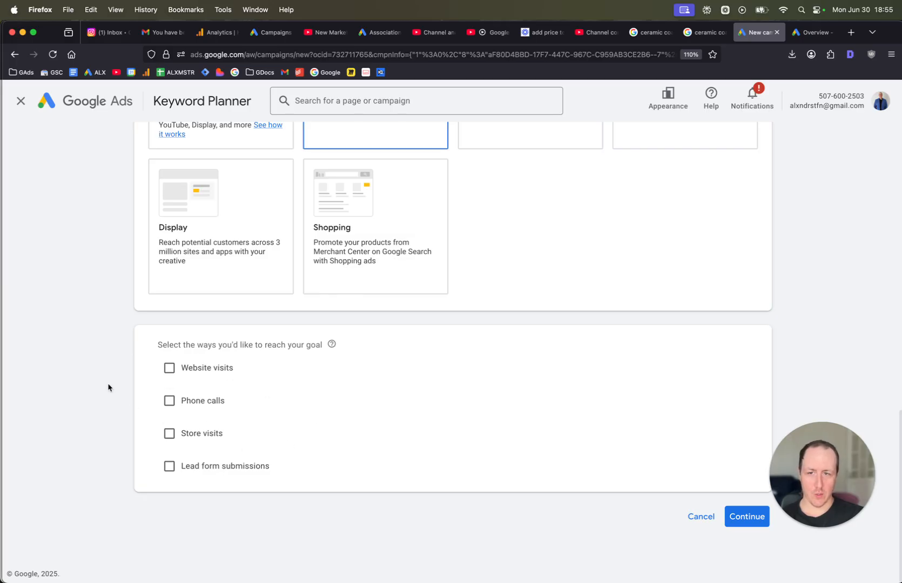
pyautogui.click(743, 519)
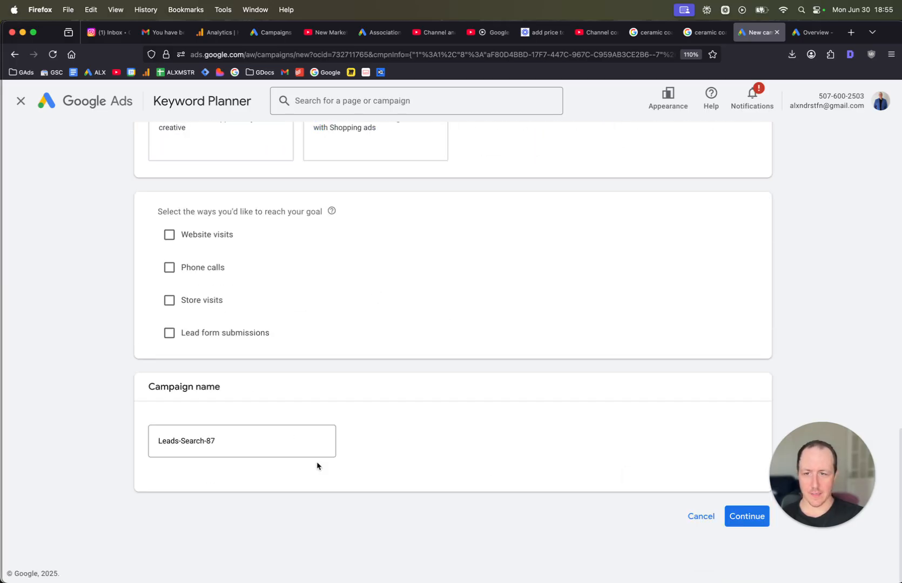
# Name the campaign Ceramic Coating Boston, continue, and start a new campaign instead of a saved draft.
pyautogui.click(279, 445)
pyautogui.press('super+a')
pyautogui.write('C')
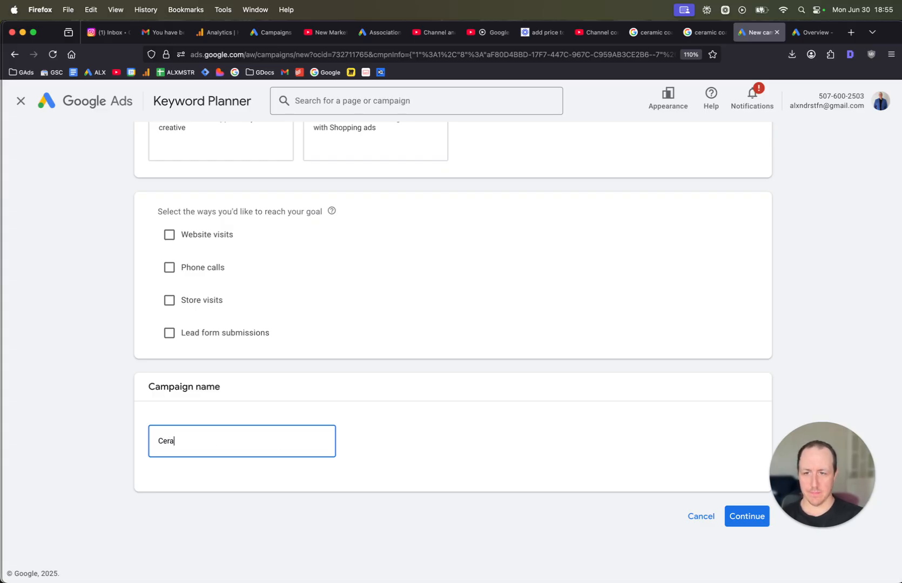
pyautogui.write('eramic Coar')
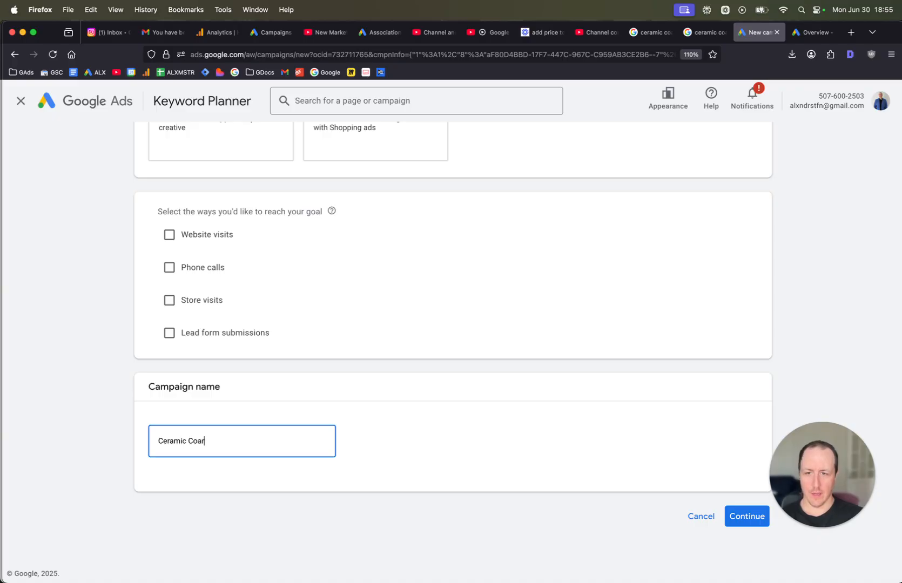
pyautogui.press('BackSpace')
pyautogui.write('ting Boston')
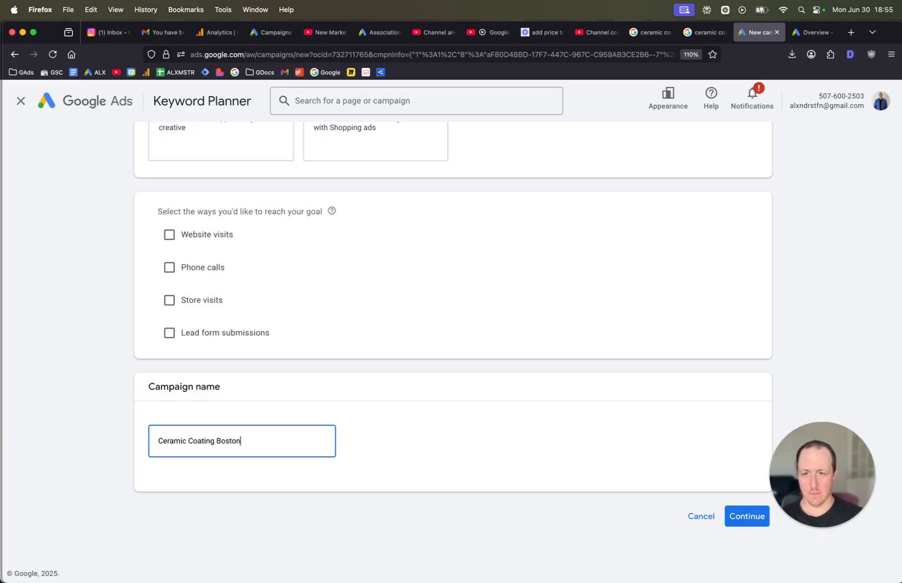
pyautogui.click(757, 523)
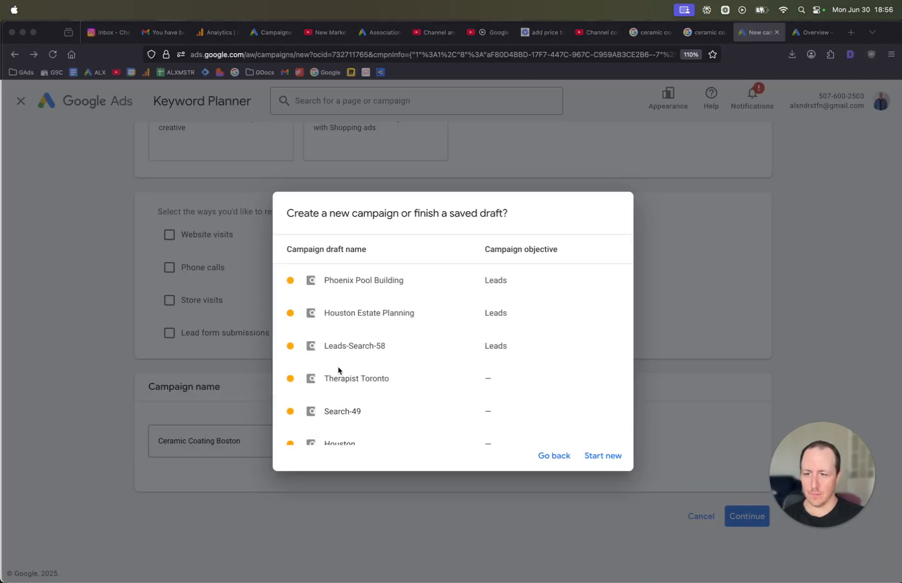
pyautogui.click(601, 456)
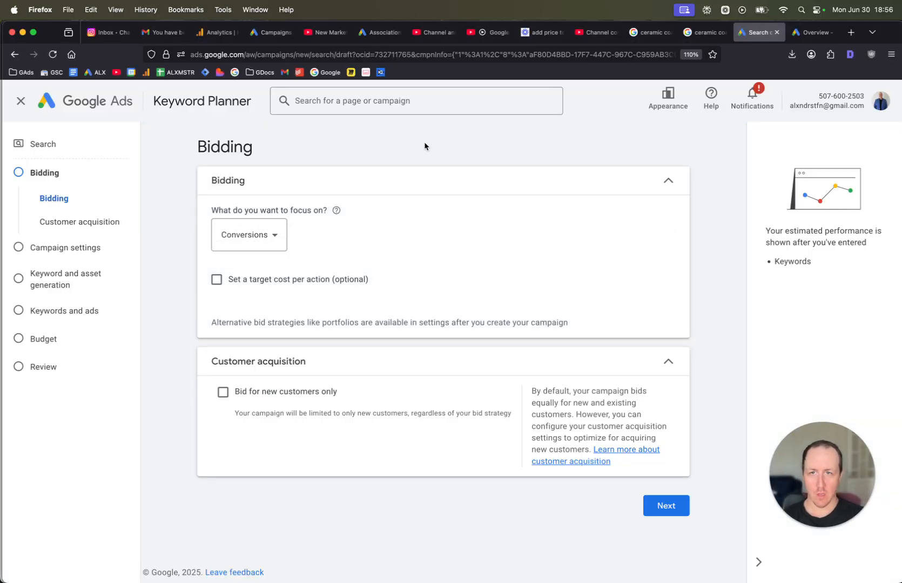
# Review the bidding focus options and set the bidding focus to Clicks.
pyautogui.click(252, 232)
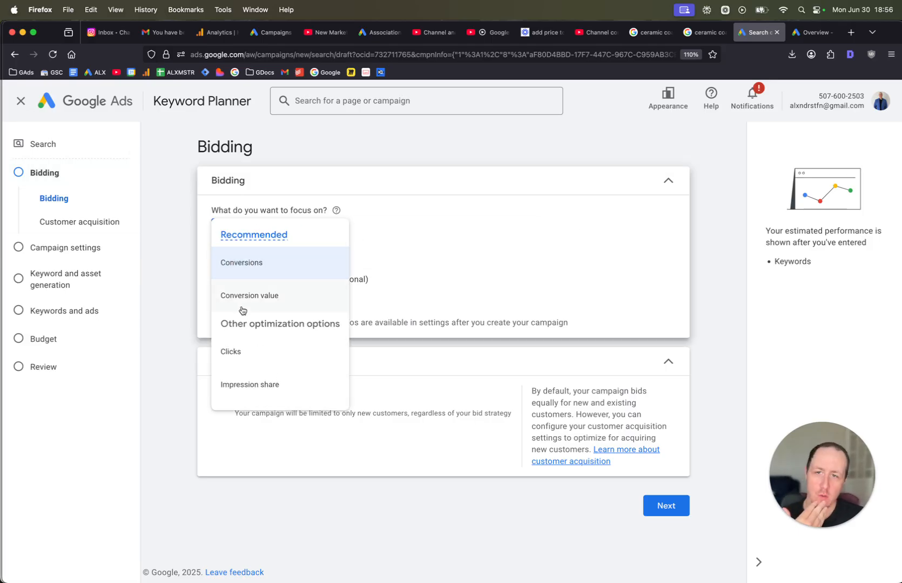
pyautogui.click(178, 315)
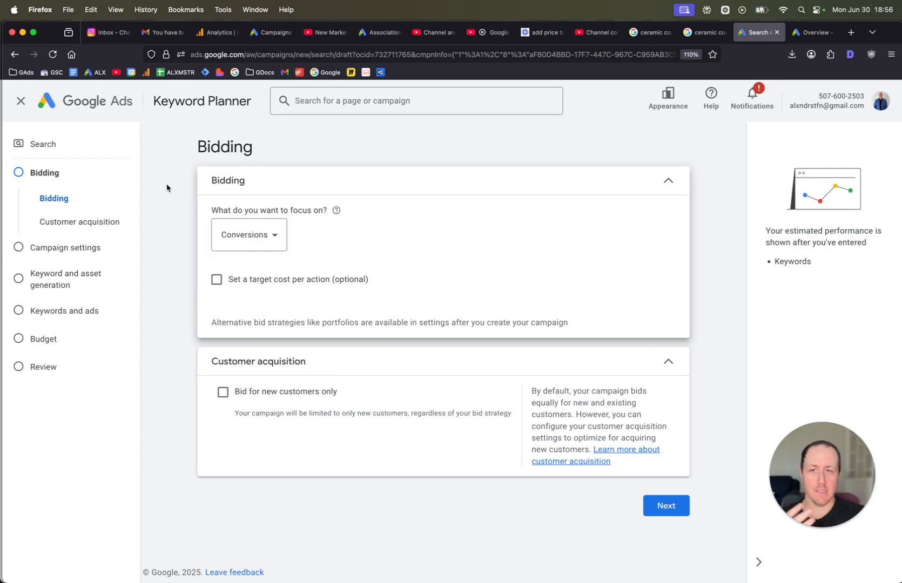
pyautogui.click(248, 235)
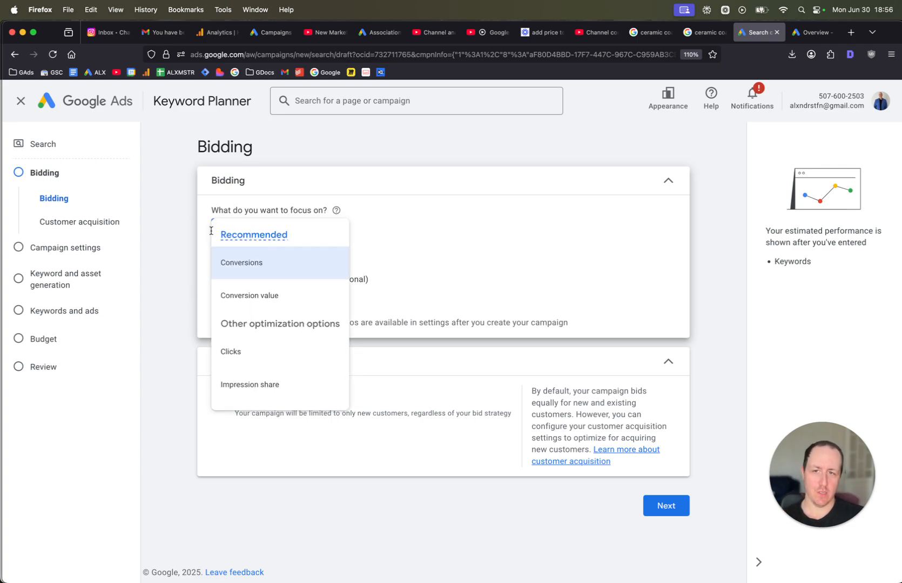
pyautogui.click(171, 268)
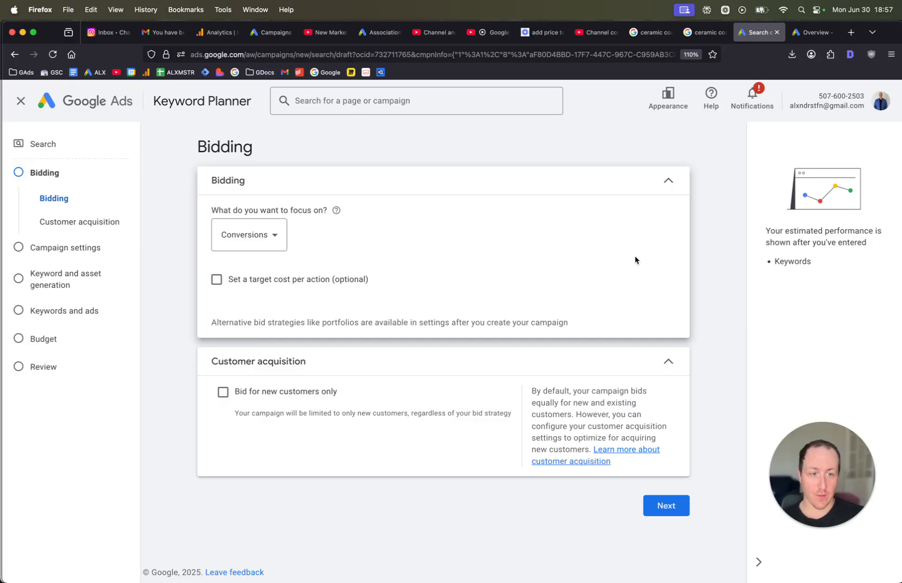
pyautogui.click(249, 247)
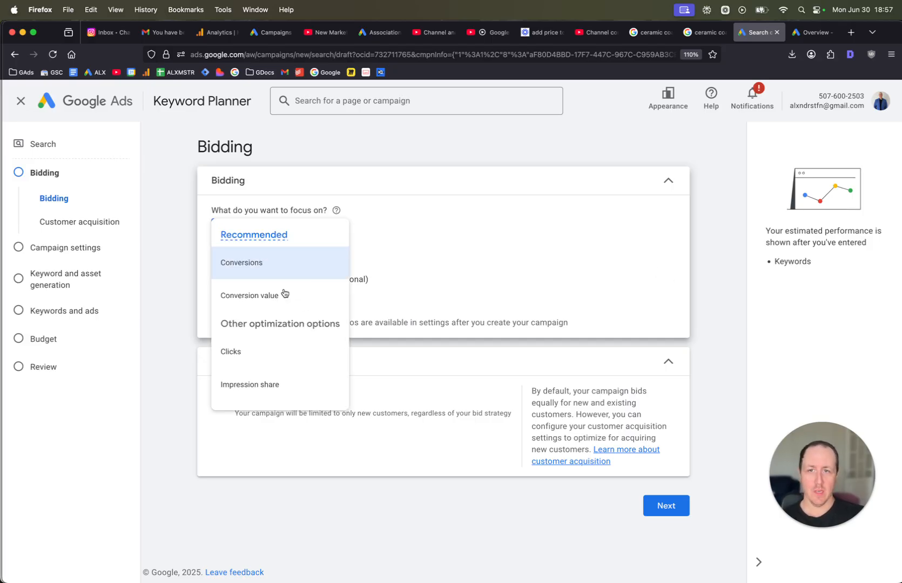
pyautogui.click(262, 352)
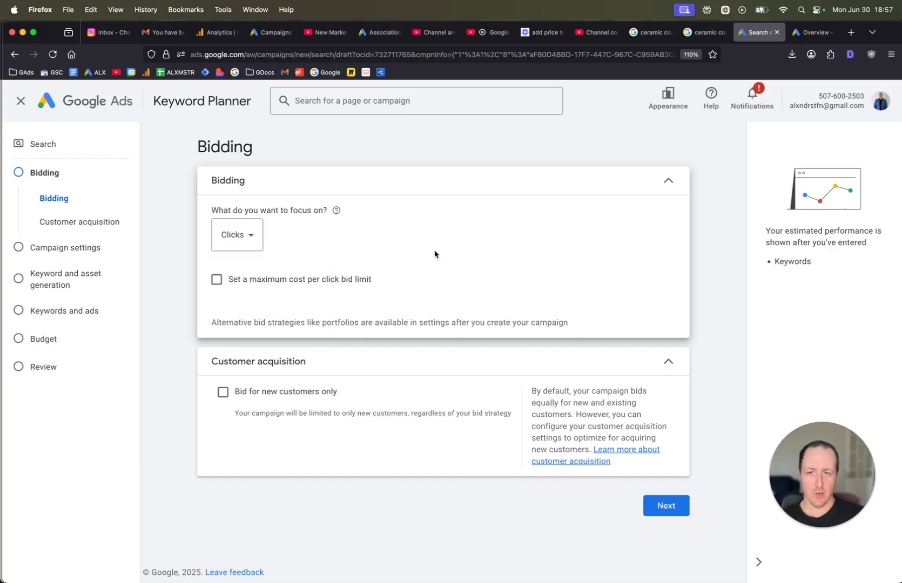
# Enable a maximum cost per click bid limit and proceed to the campaign settings.
pyautogui.click(334, 286)
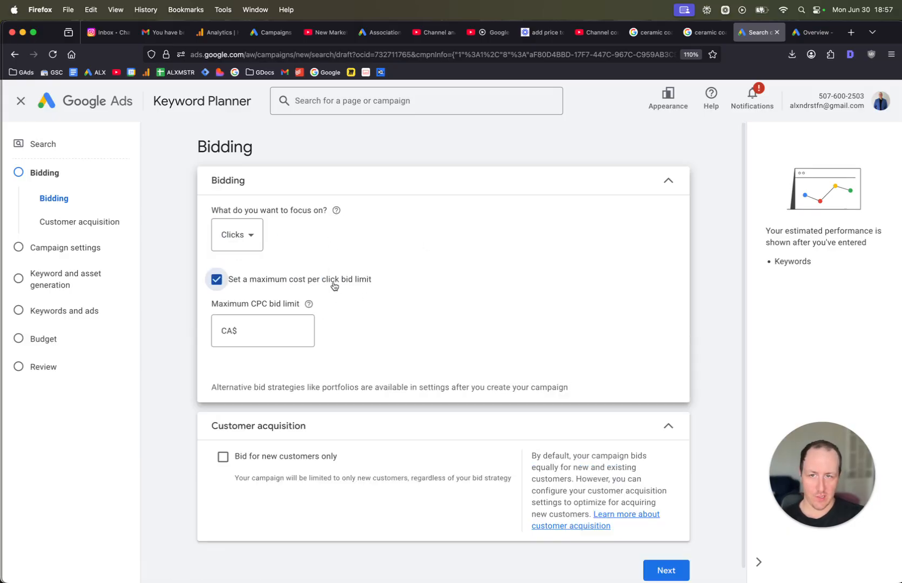
pyautogui.click(261, 331)
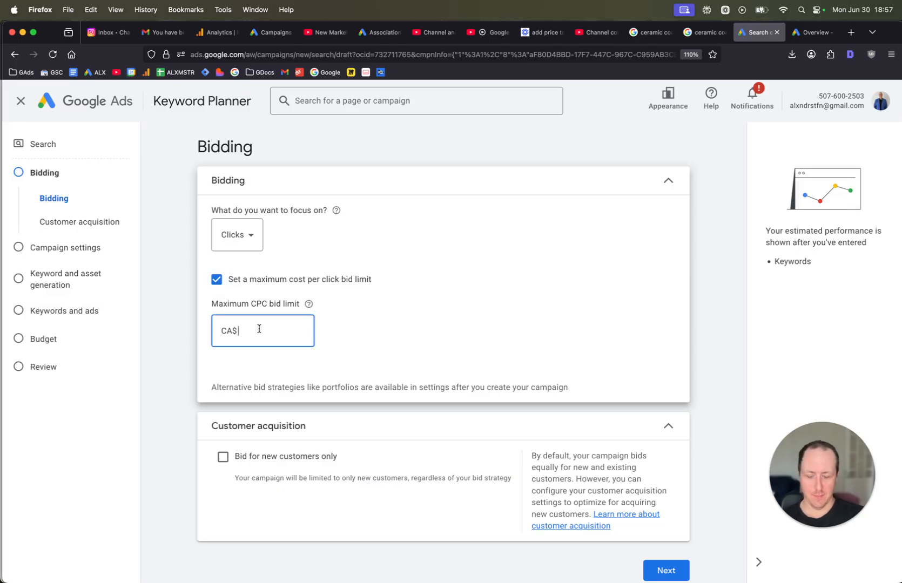
pyautogui.click(180, 323)
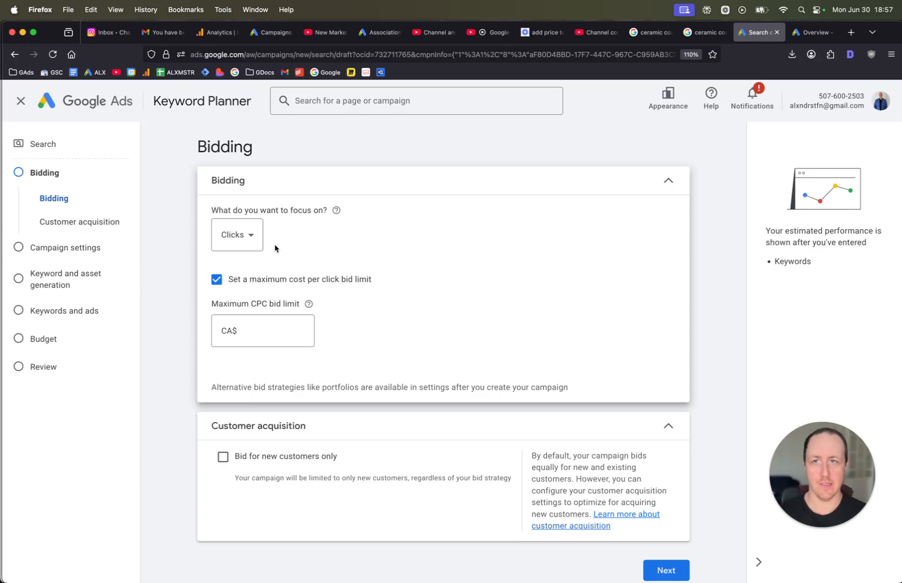
pyautogui.scroll(-1, 367, 259)
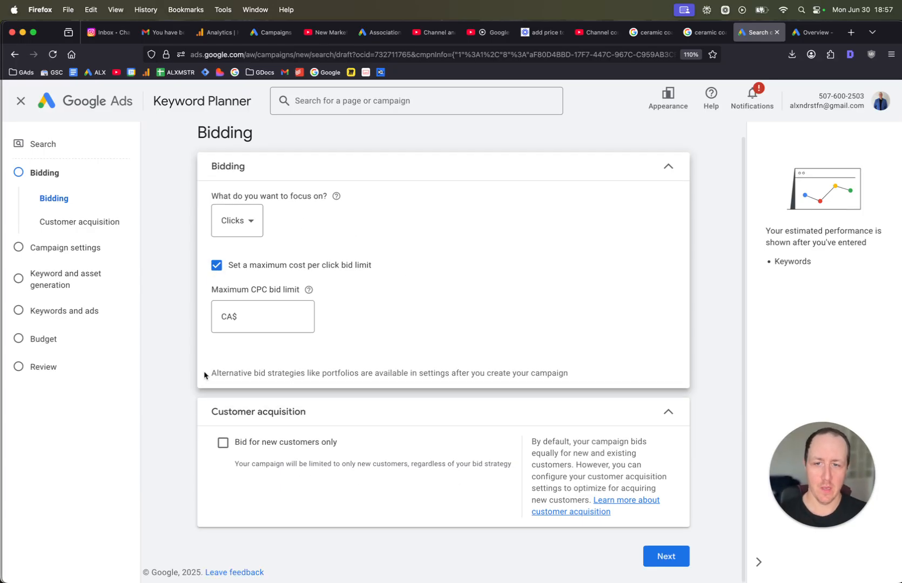
pyautogui.click(676, 562)
# Exclude the Google Search Partners and Display networks and hide the account notification banners.
pyautogui.click(218, 218)
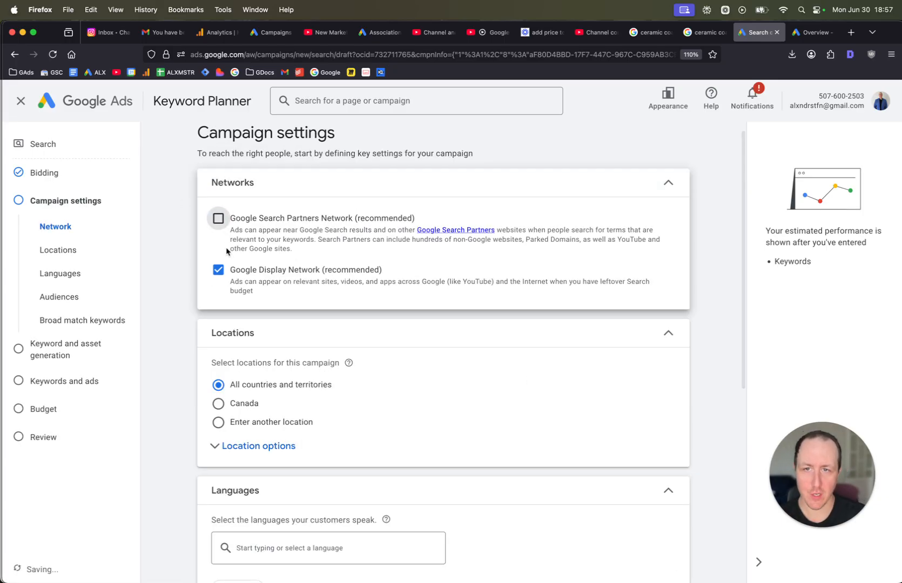
pyautogui.click(218, 318)
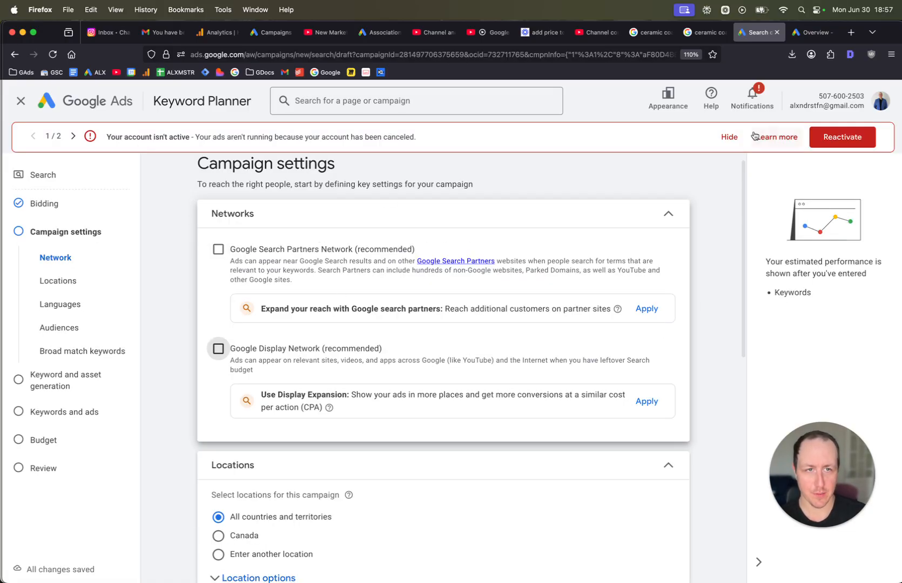
pyautogui.click(727, 137)
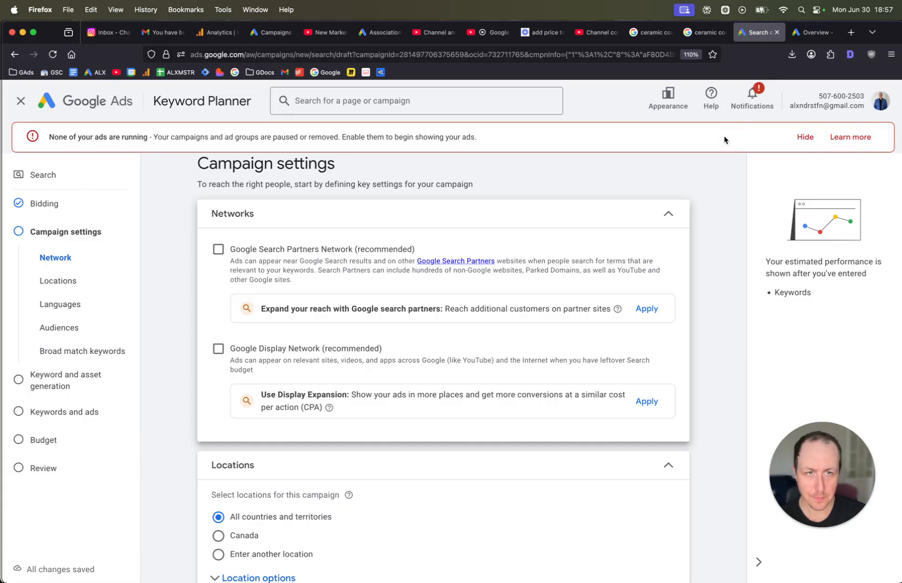
pyautogui.click(801, 138)
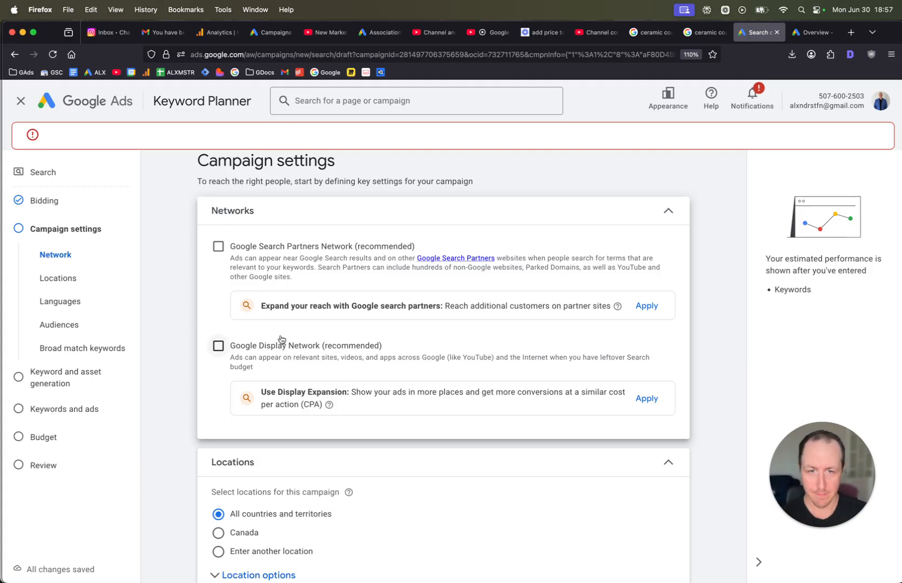
# Expand the location options and target people in or regularly in the included locations.
pyautogui.scroll(-4, 292, 361)
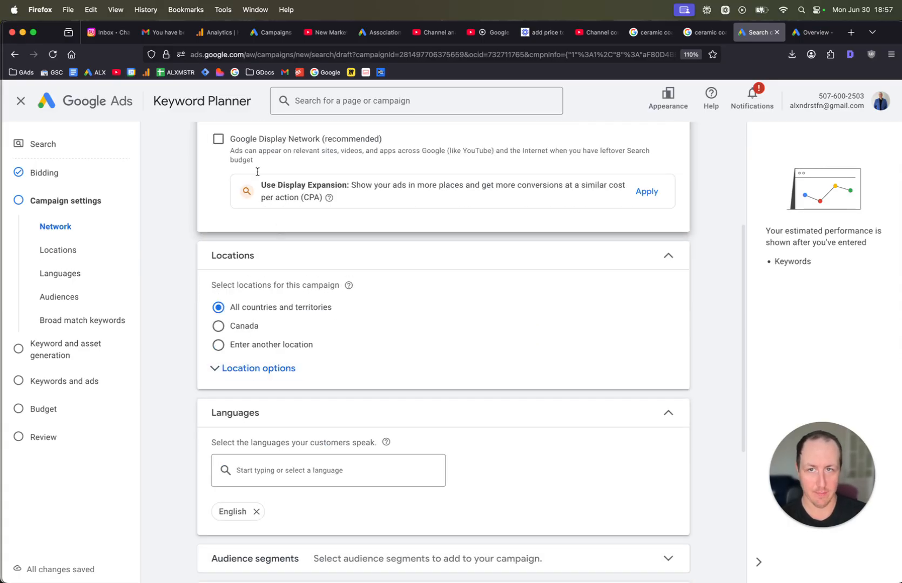
pyautogui.scroll(-2, 272, 137)
pyautogui.click(239, 307)
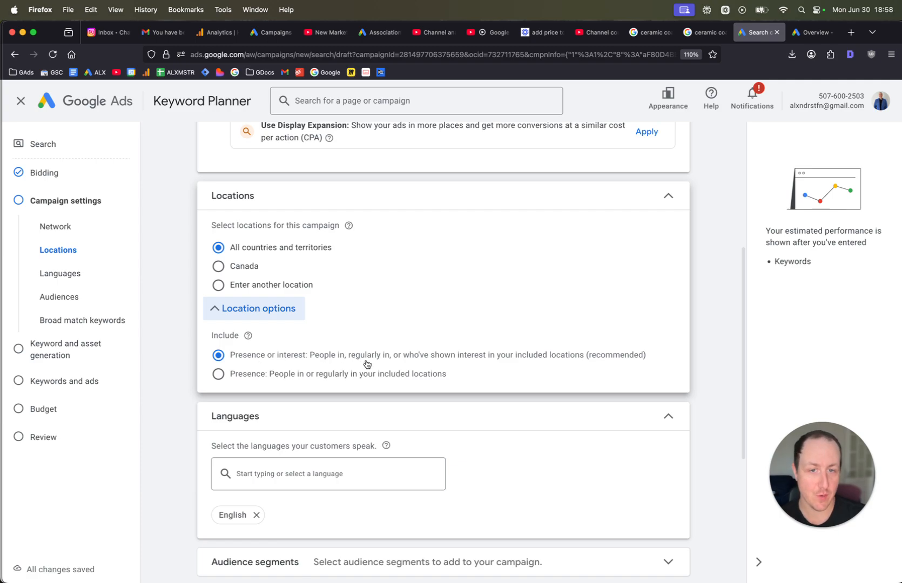
pyautogui.click(219, 375)
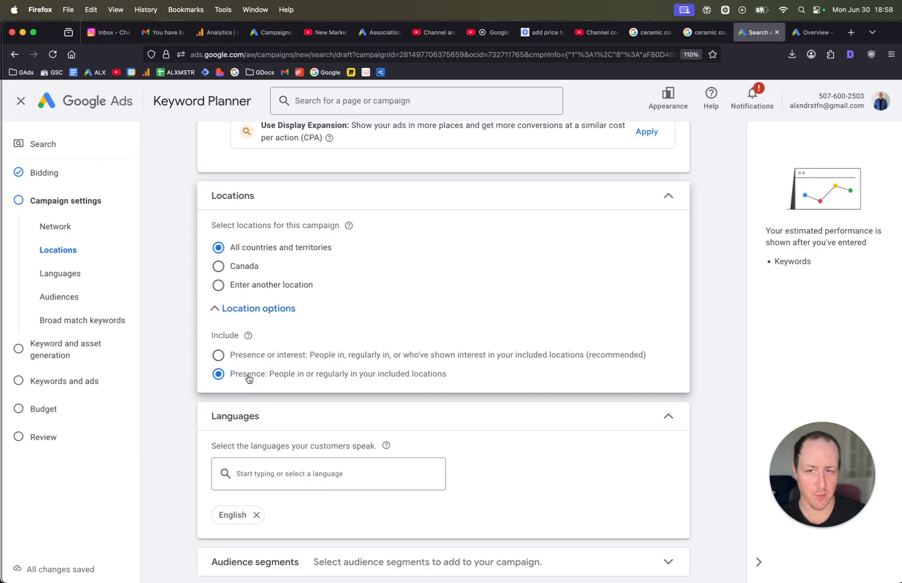
# Target another location by searching boston and including Boston, Massachusetts, United States city.
pyautogui.scroll(5, 240, 345)
pyautogui.scroll(-2, 236, 342)
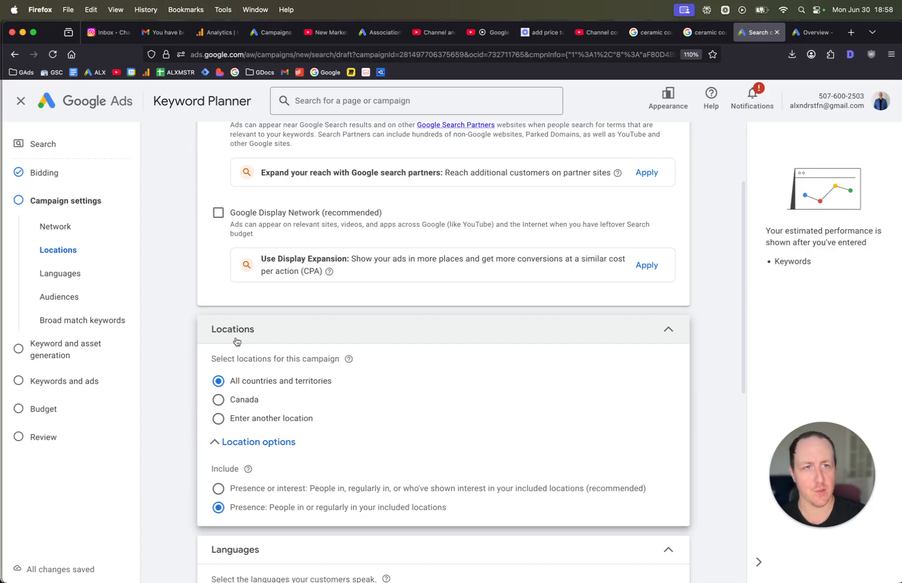
pyautogui.scroll(-2, 236, 341)
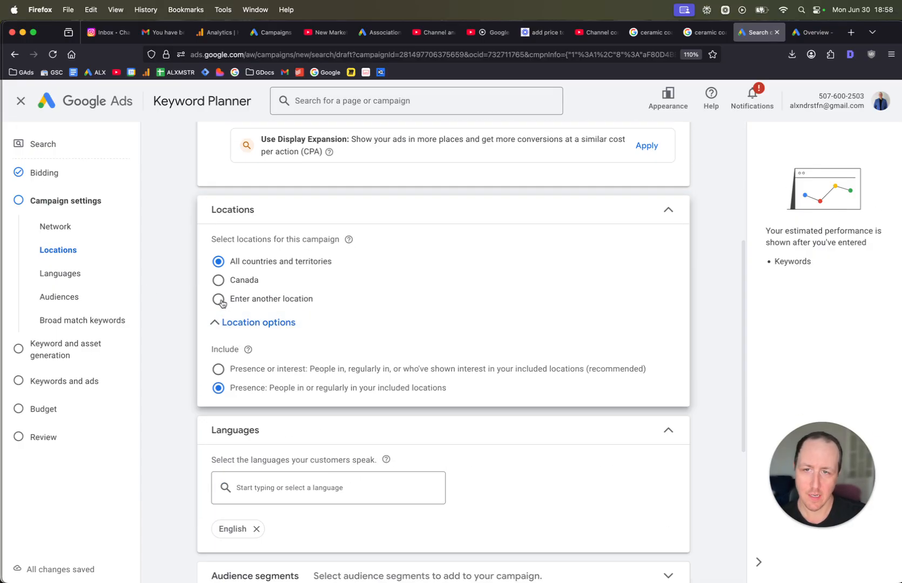
pyautogui.click(221, 304)
pyautogui.click(260, 336)
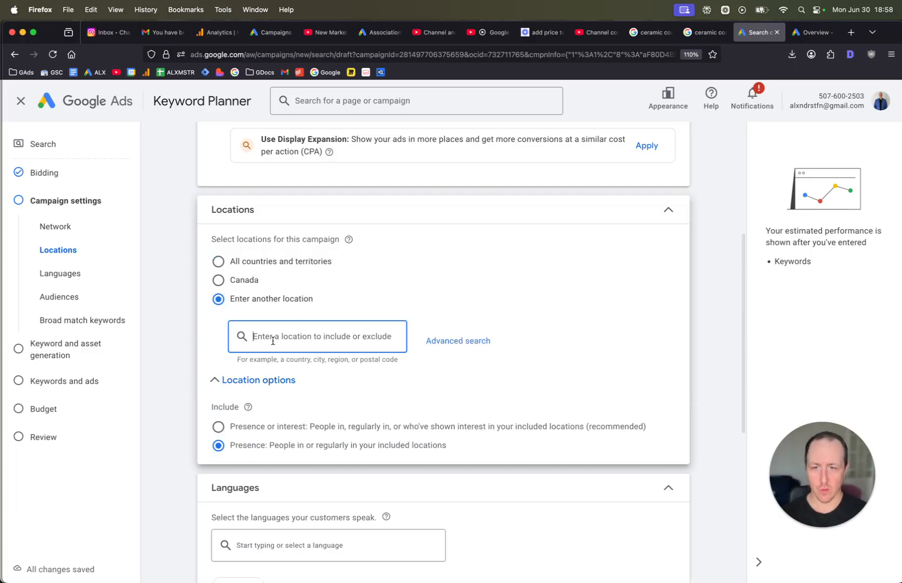
pyautogui.write('boston')
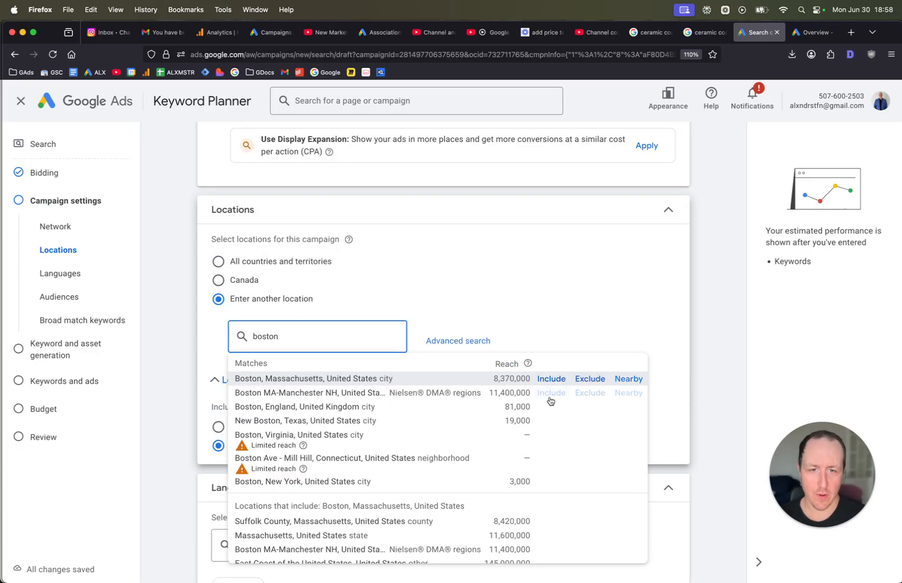
pyautogui.click(550, 380)
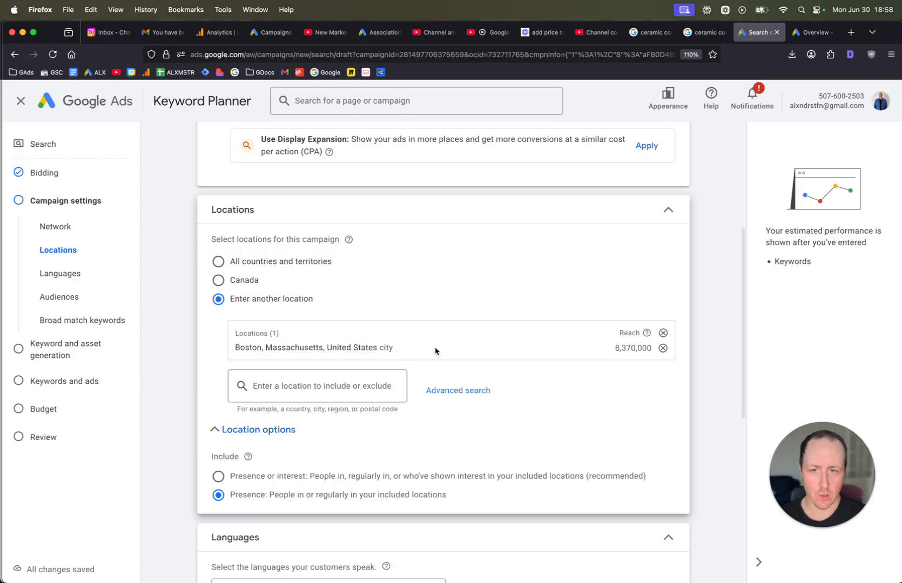
# Open the advanced location search and remove the Boston, Massachusetts city target.
pyautogui.click(431, 392)
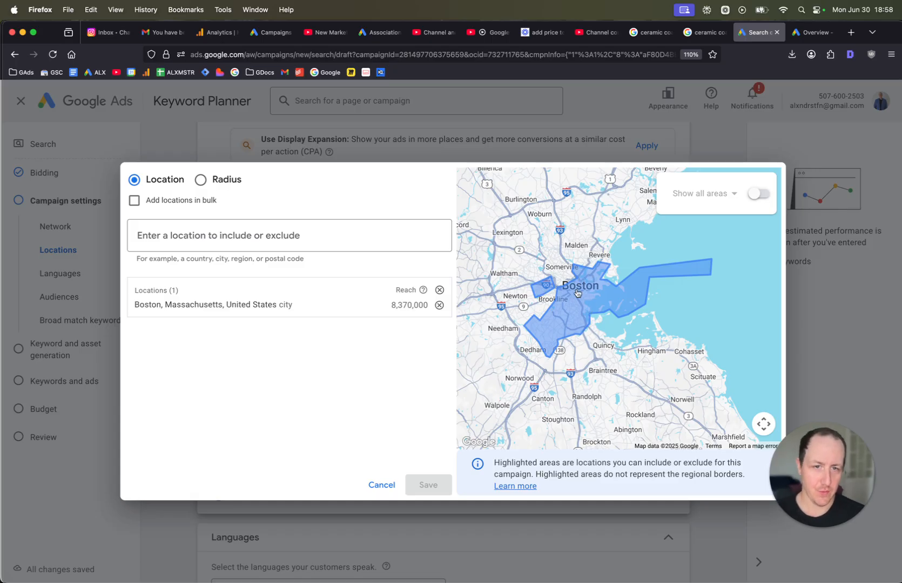
pyautogui.click(439, 305)
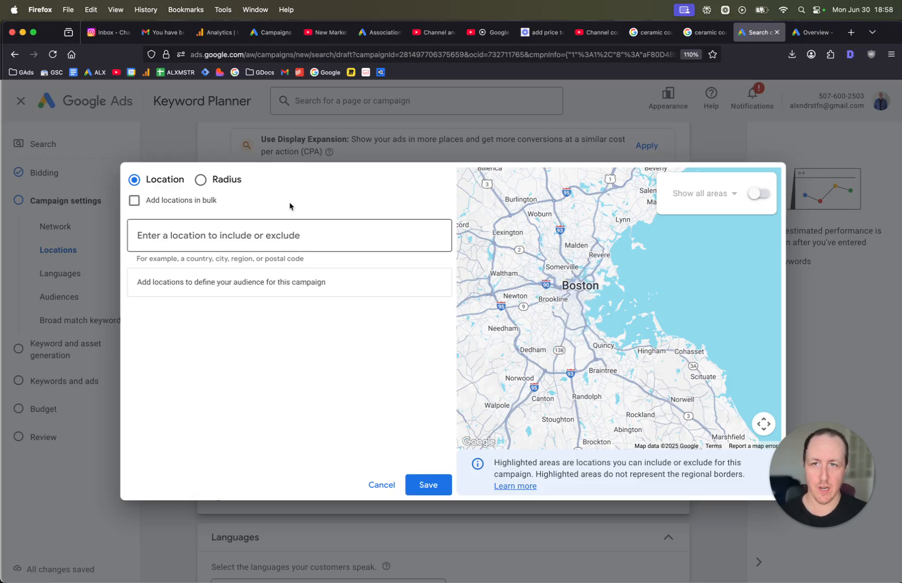
# Switch to radius targeting and drop a pin on central Boston for a 20 mi radius.
pyautogui.click(216, 180)
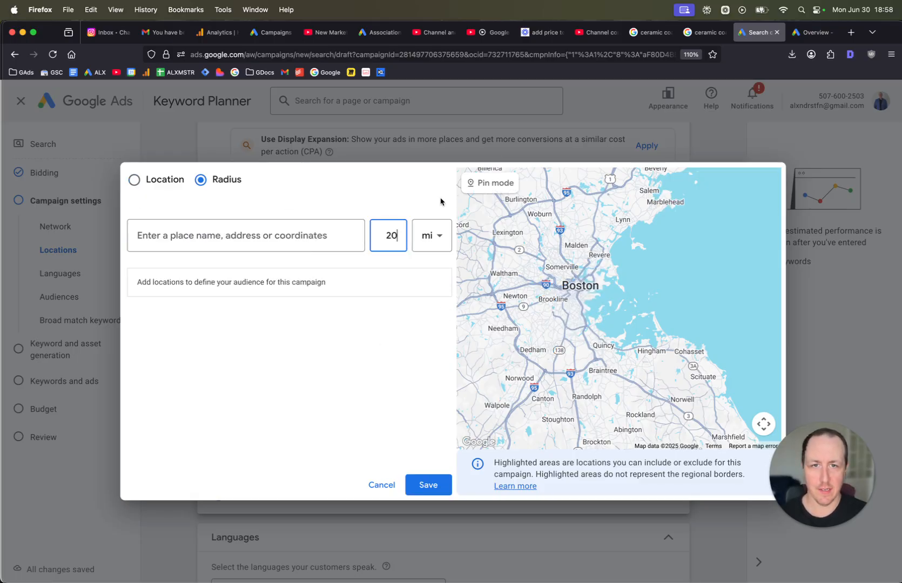
pyautogui.click(483, 187)
pyautogui.scroll(-2, 583, 279)
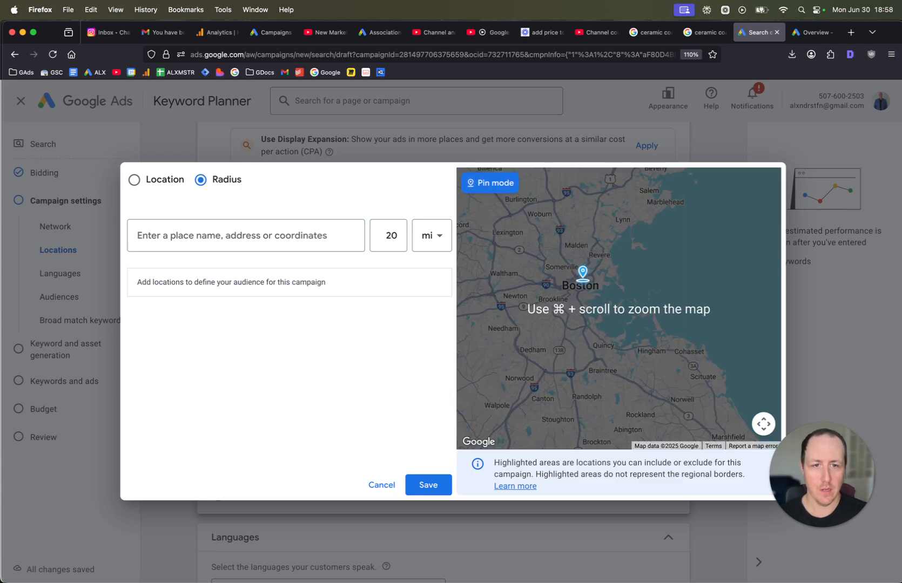
pyautogui.scroll(5, 583, 278)
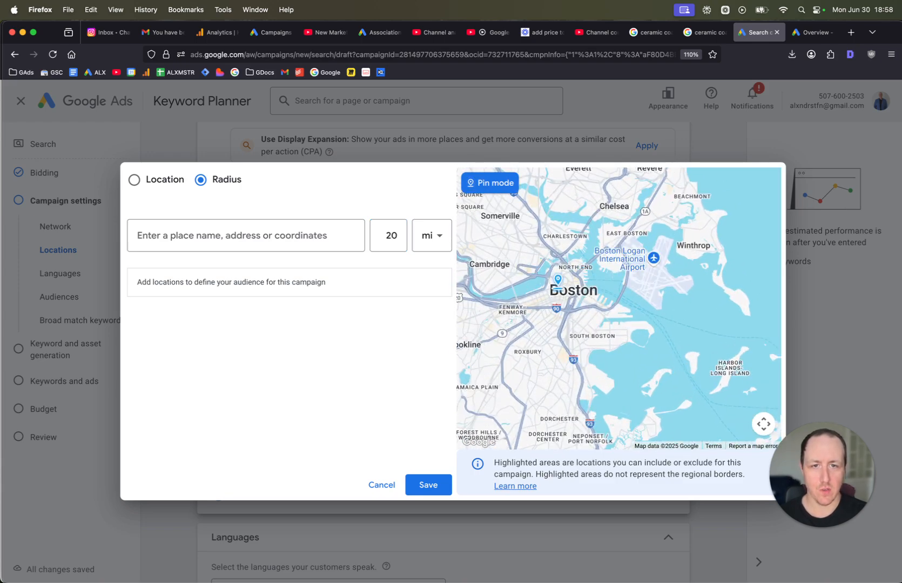
pyautogui.click(559, 292)
pyautogui.click(512, 270)
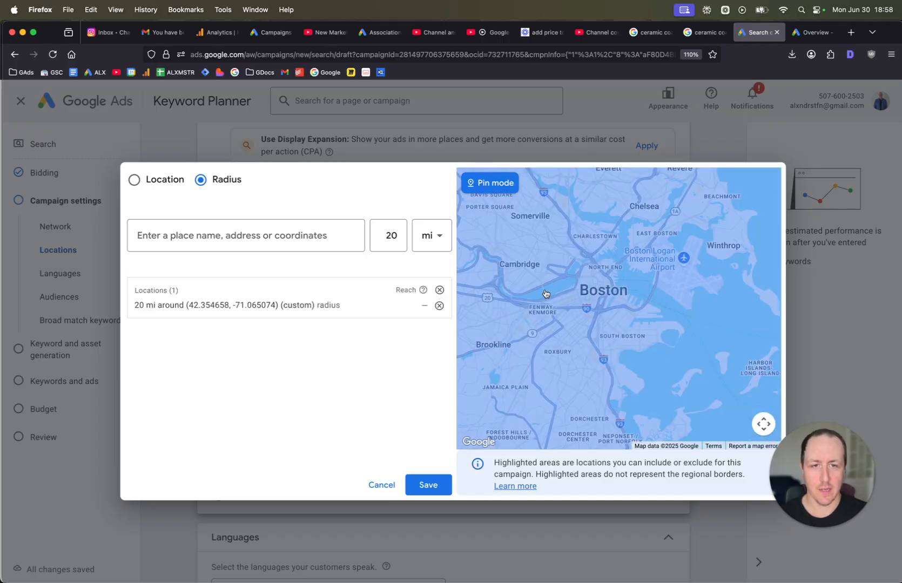
pyautogui.scroll(-1, 545, 294)
pyautogui.scroll(-5, 630, 290)
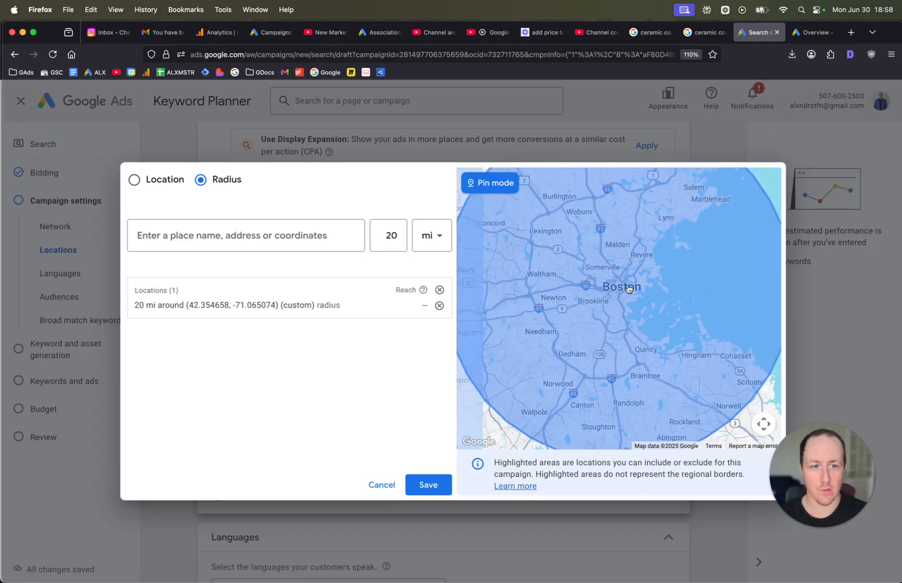
# Edit the pinned location's radius to 10 mi and save the location targeting.
pyautogui.click(373, 306)
pyautogui.doubleClick(394, 337)
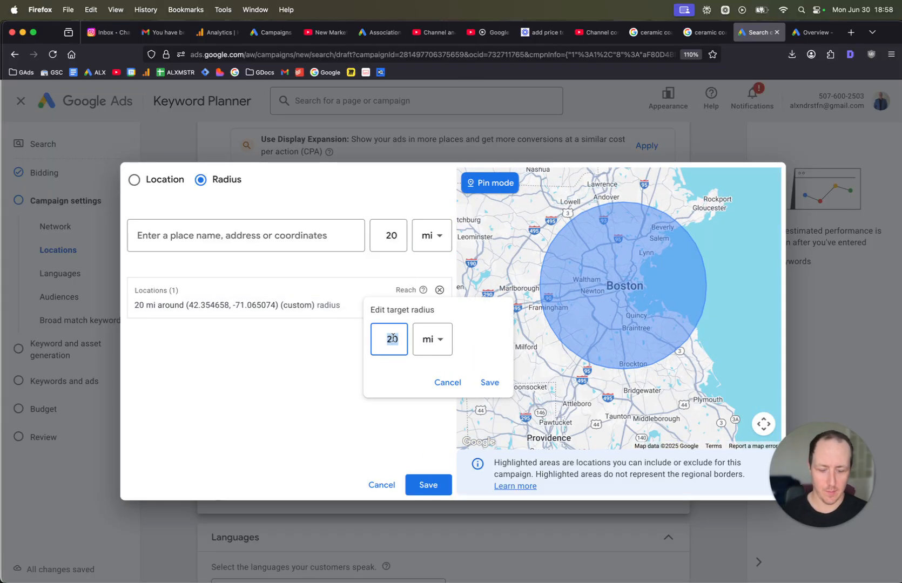
pyautogui.write('1')
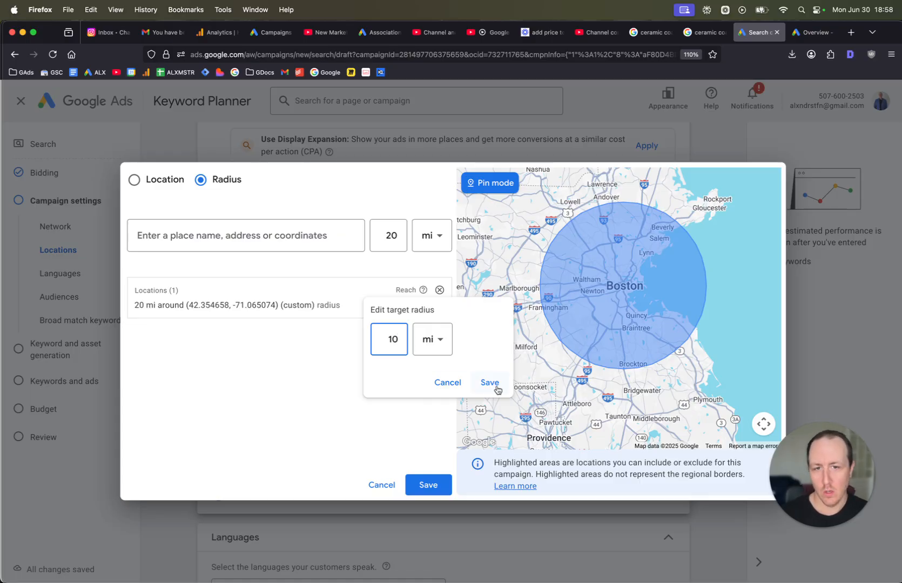
pyautogui.click(496, 387)
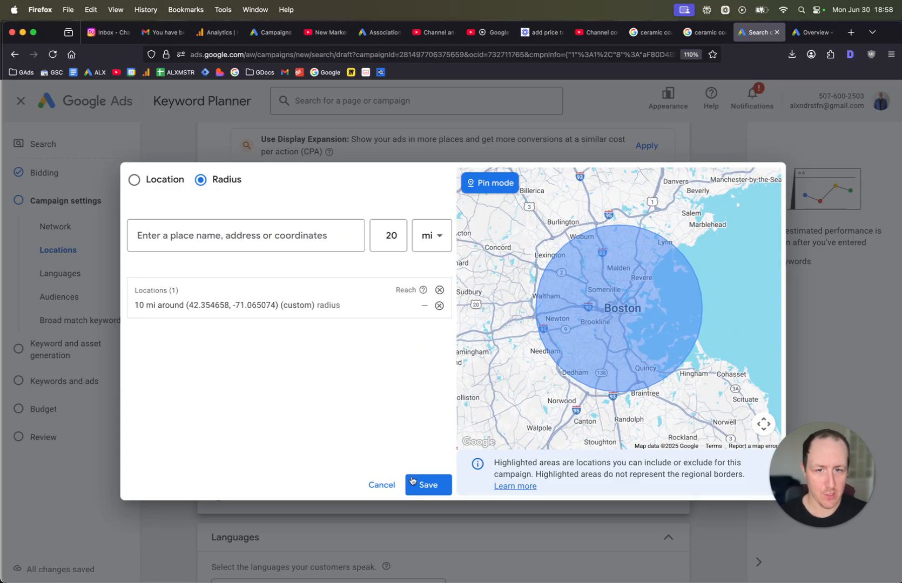
pyautogui.click(411, 480)
# Expand the audience segments section and search segments for detailing.
pyautogui.scroll(-5, 416, 409)
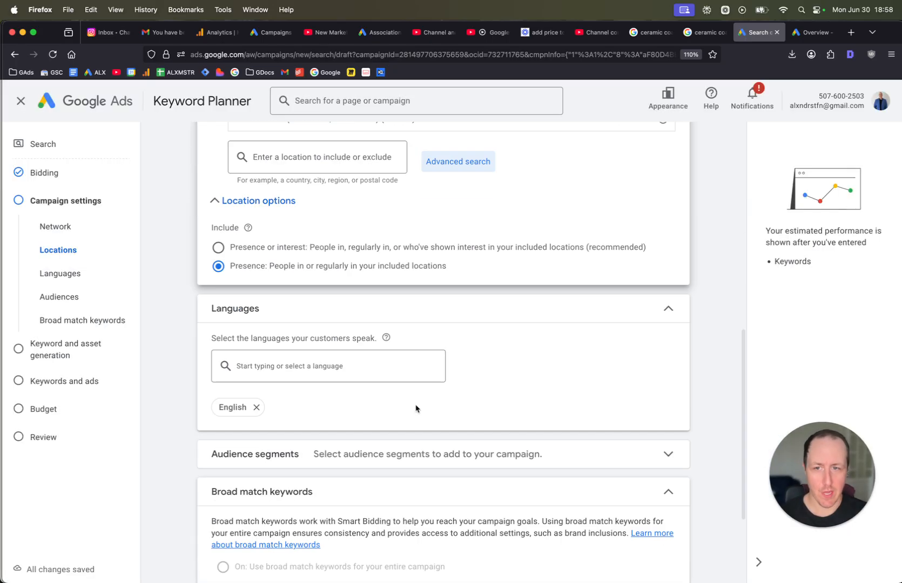
pyautogui.scroll(-2, 409, 336)
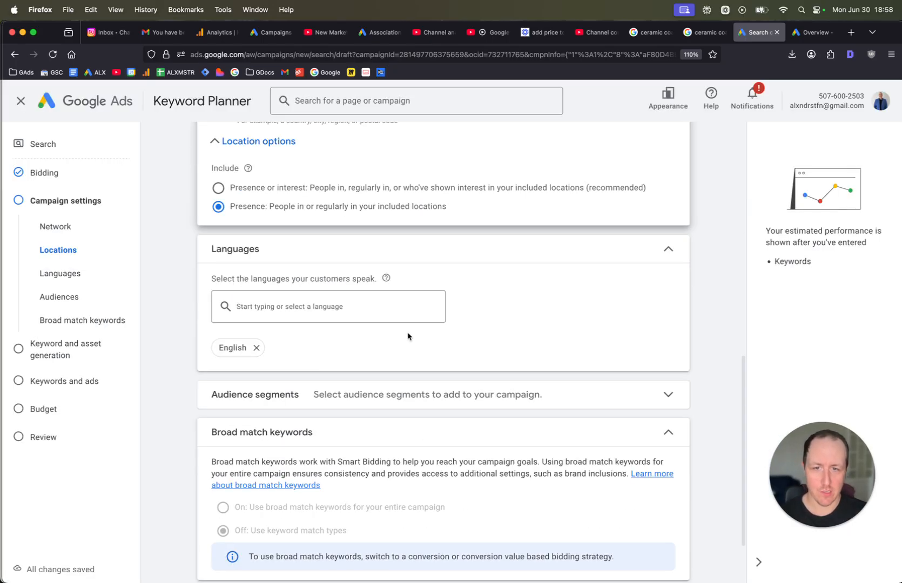
pyautogui.click(492, 406)
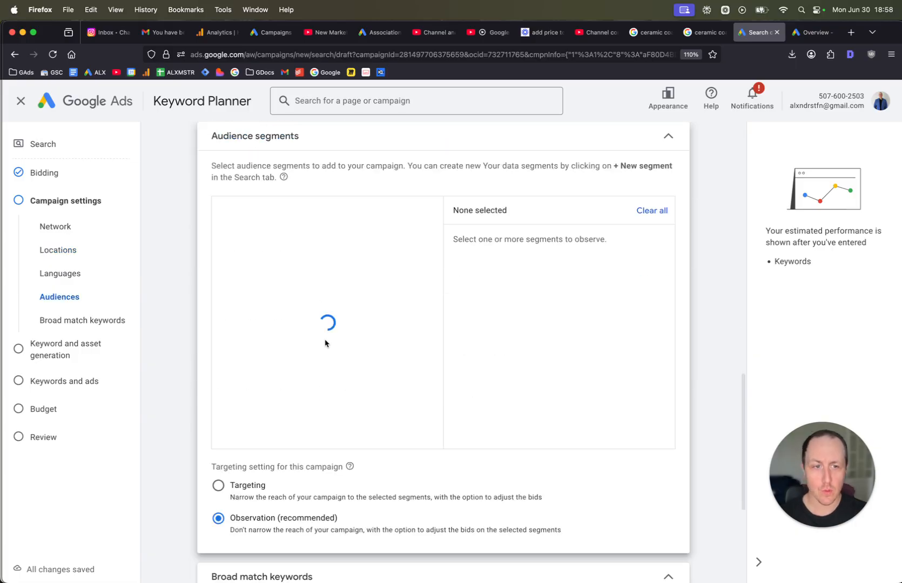
pyautogui.scroll(-5, 267, 327)
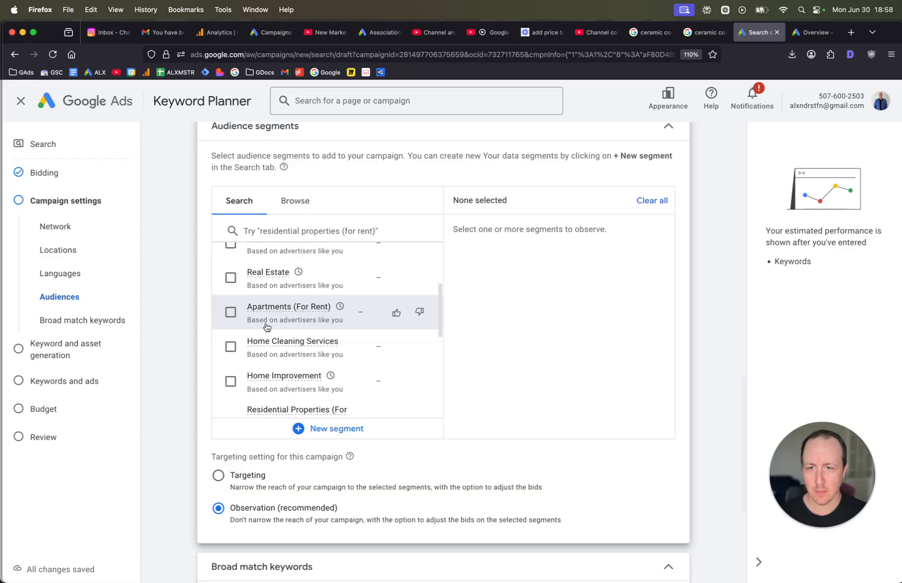
pyautogui.scroll(-4, 267, 328)
pyautogui.click(280, 228)
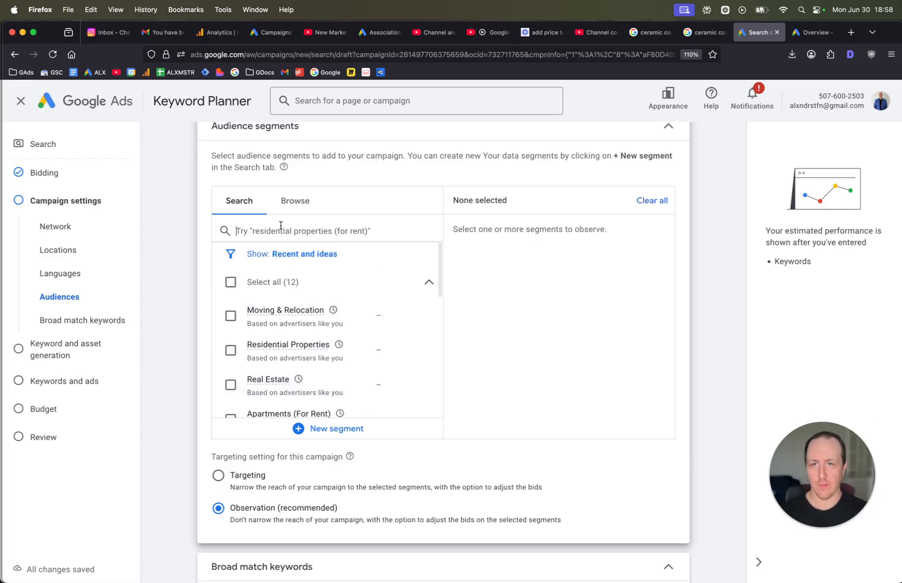
pyautogui.write('detailing')
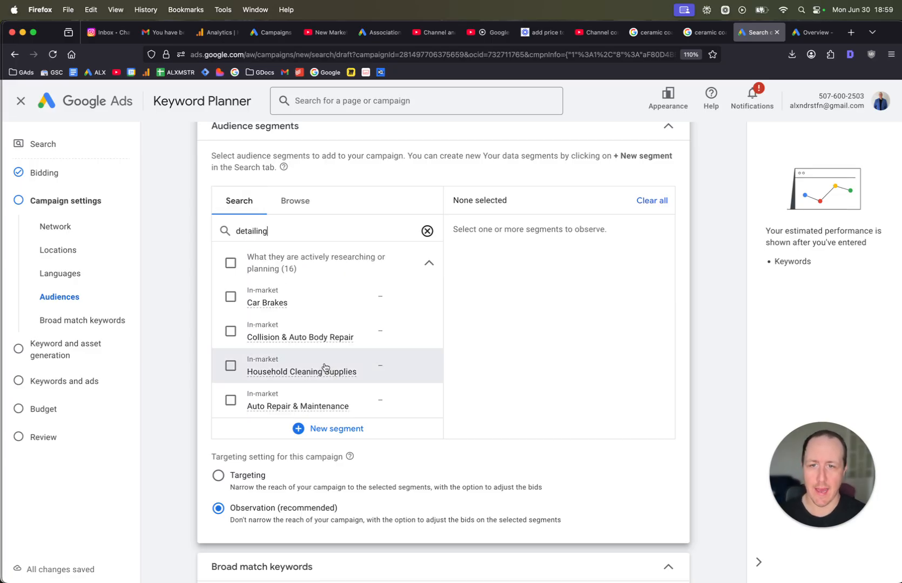
# Add Auto Repair & Maintenance, Auto Parts & Accessories, Auto Exterior and Auto Interior Parts & Accessories segments.
pyautogui.scroll(-2, 319, 365)
pyautogui.click(230, 360)
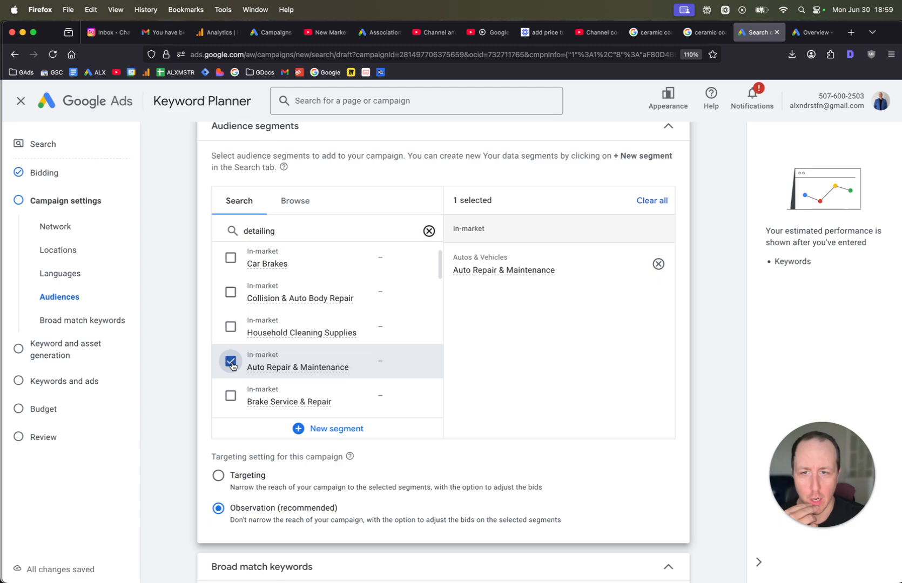
pyautogui.scroll(-4, 227, 362)
pyautogui.click(231, 357)
pyautogui.scroll(-3, 231, 362)
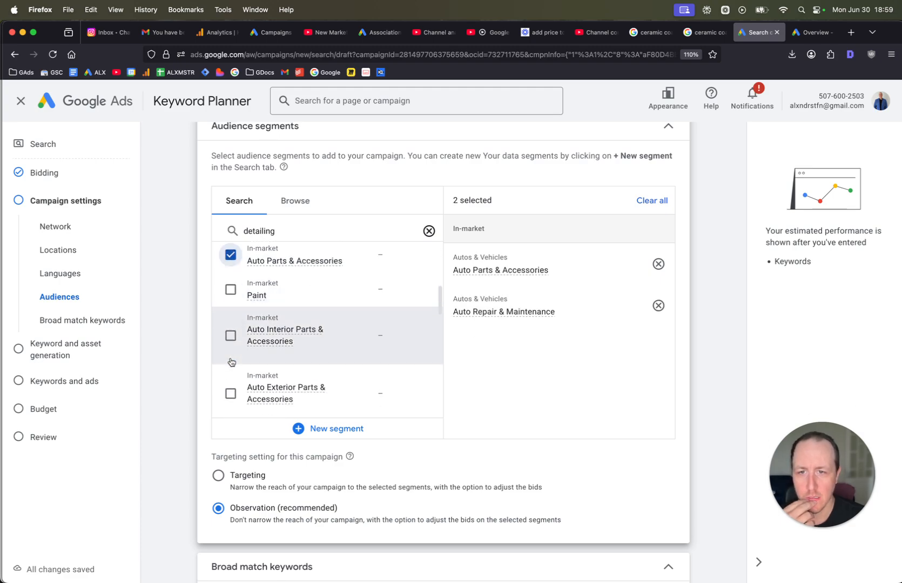
pyautogui.scroll(-1, 229, 357)
pyautogui.click(228, 363)
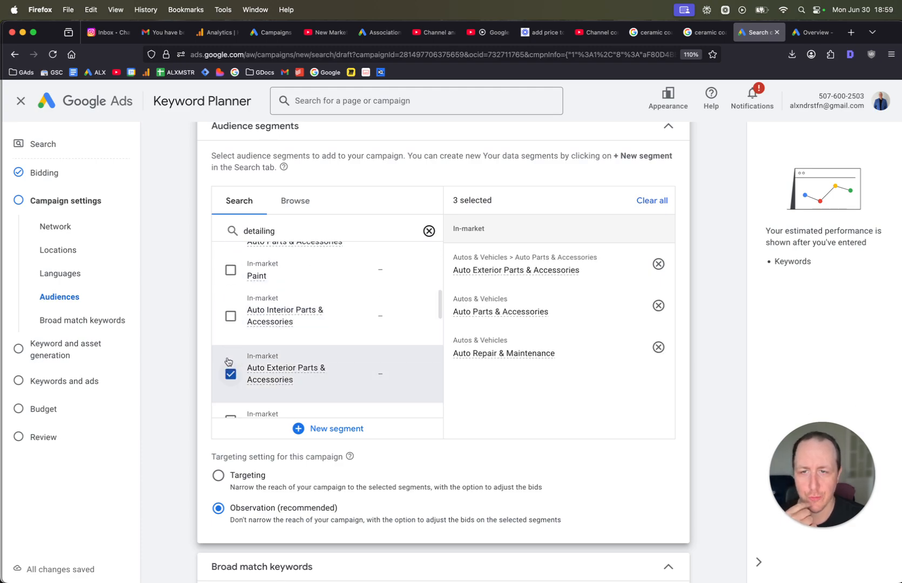
pyautogui.click(231, 317)
# Add the Oil Changes in-market segment to the audience observation list.
pyautogui.scroll(-7, 232, 321)
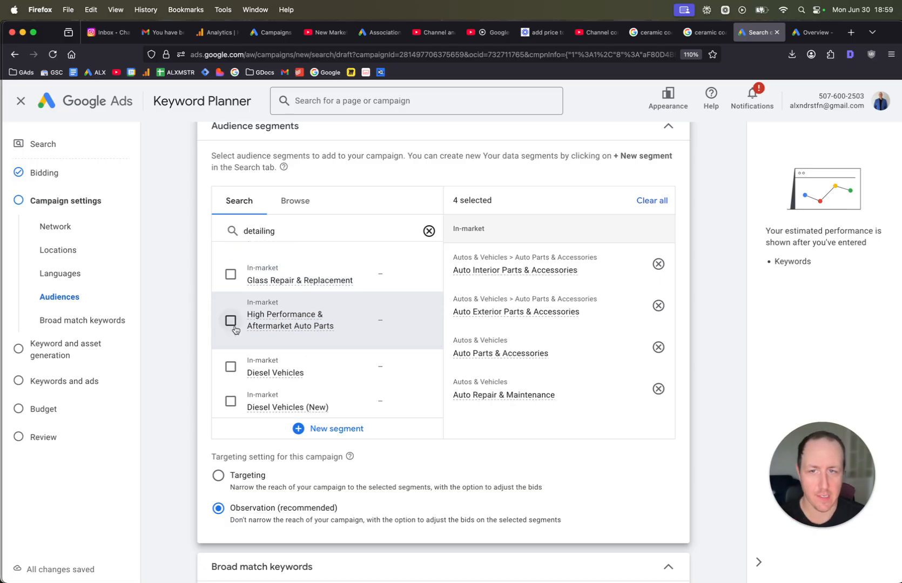
pyautogui.scroll(-5, 246, 324)
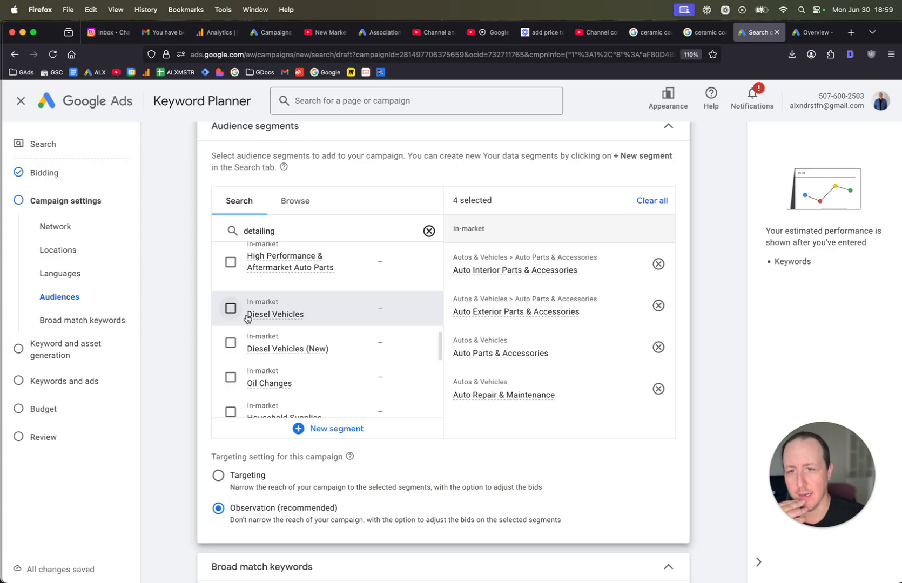
pyautogui.scroll(-1, 246, 324)
pyautogui.click(231, 318)
pyautogui.scroll(-3, 222, 311)
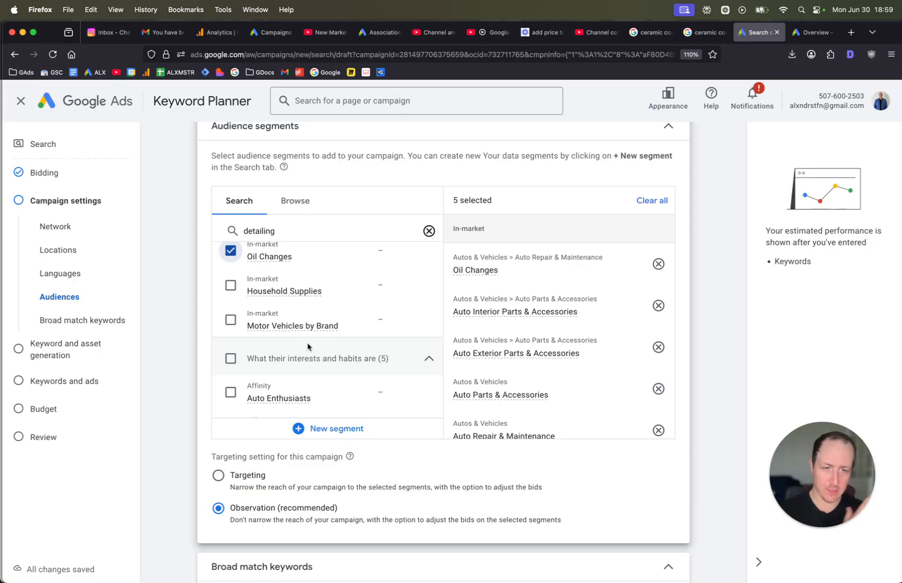
pyautogui.scroll(-3, 378, 338)
pyautogui.scroll(-1, 608, 386)
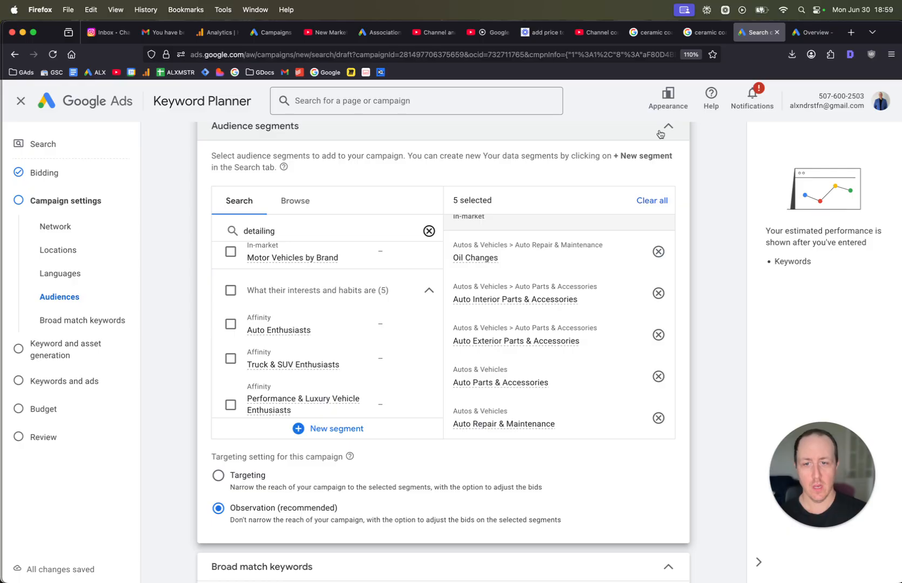
# Open more settings and set ad rotation to Do not optimize: Rotate ads indefinitely.
pyautogui.scroll(-4, 510, 328)
pyautogui.scroll(-1, 486, 343)
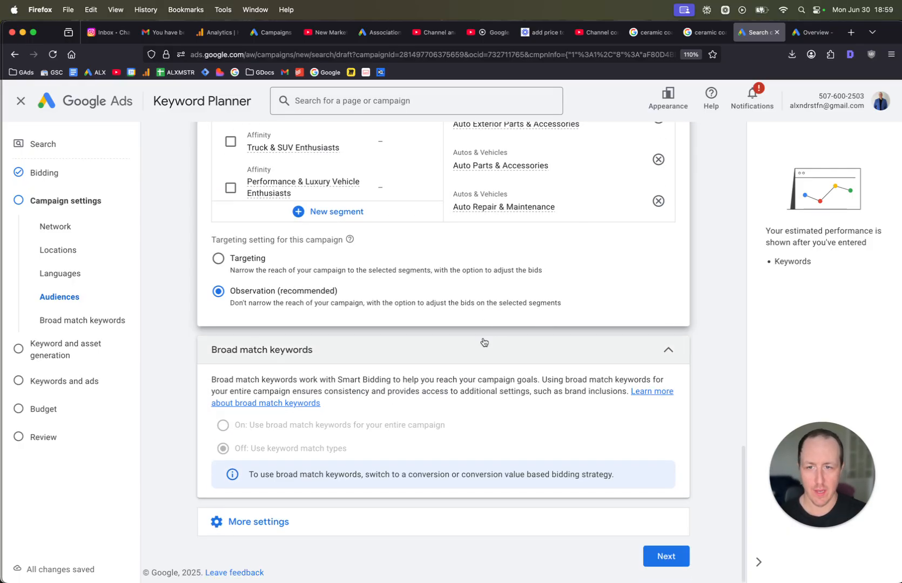
pyautogui.click(267, 521)
pyautogui.scroll(-3, 227, 349)
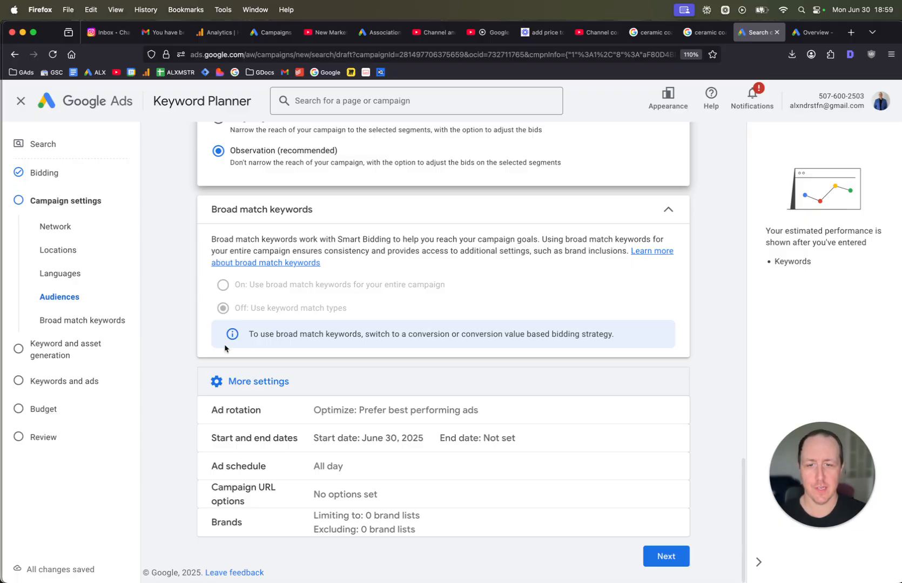
pyautogui.click(370, 400)
pyautogui.scroll(-3, 385, 373)
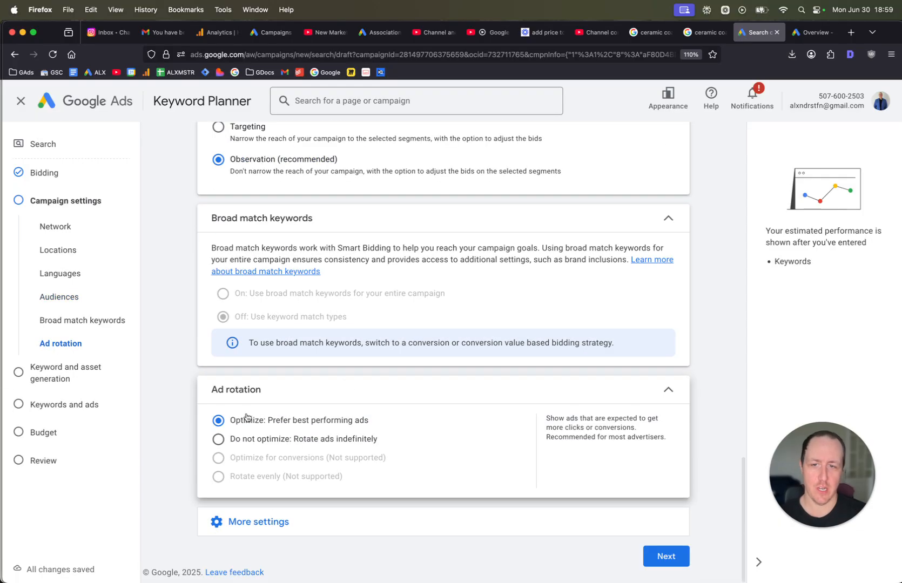
pyautogui.click(233, 442)
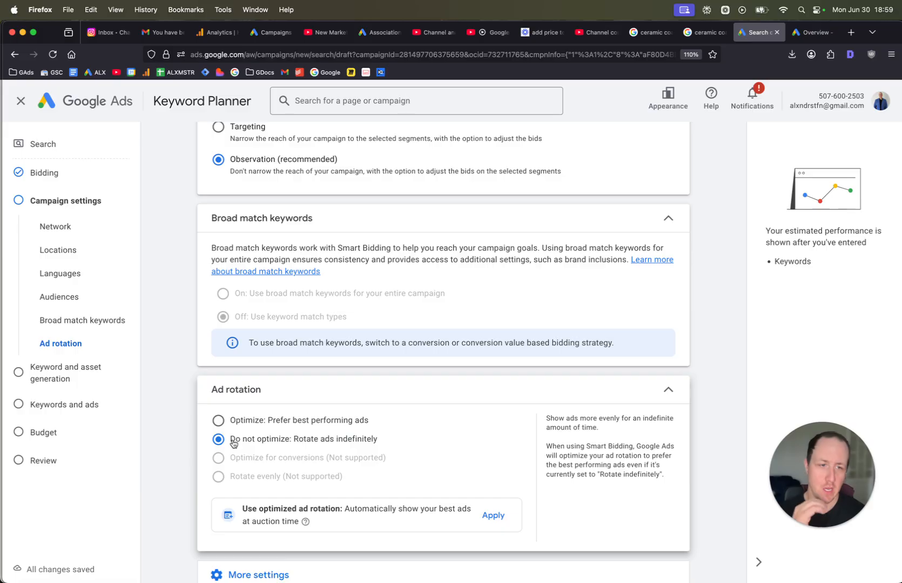
# Open the ad schedule settings and set the daily start time to 08:00 for all days.
pyautogui.scroll(-2, 232, 423)
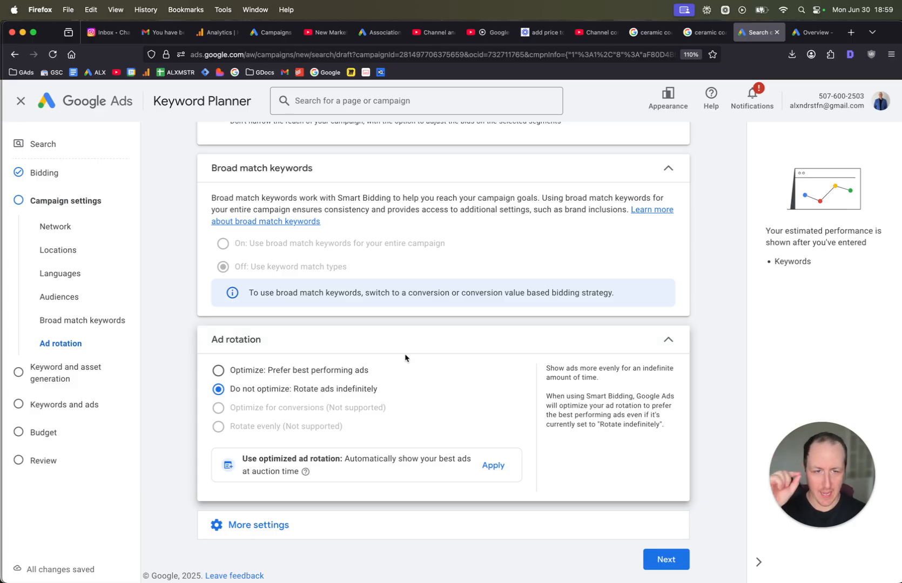
pyautogui.click(319, 524)
pyautogui.scroll(-4, 324, 491)
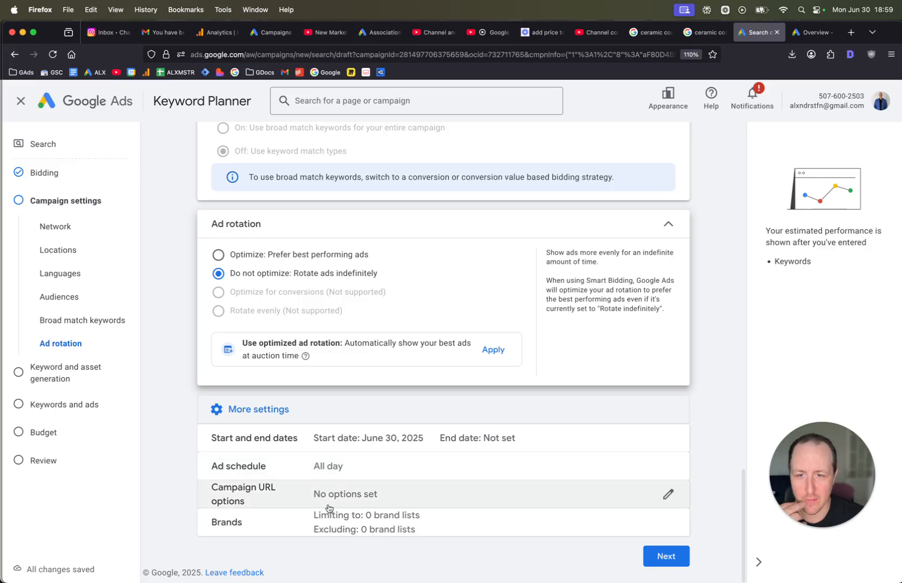
pyautogui.click(328, 461)
pyautogui.scroll(-1, 358, 334)
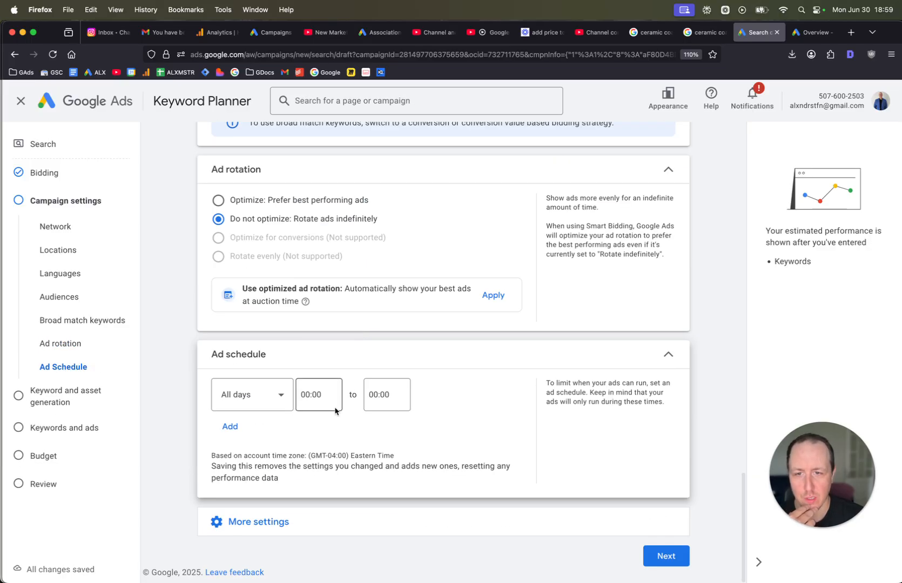
pyautogui.click(333, 405)
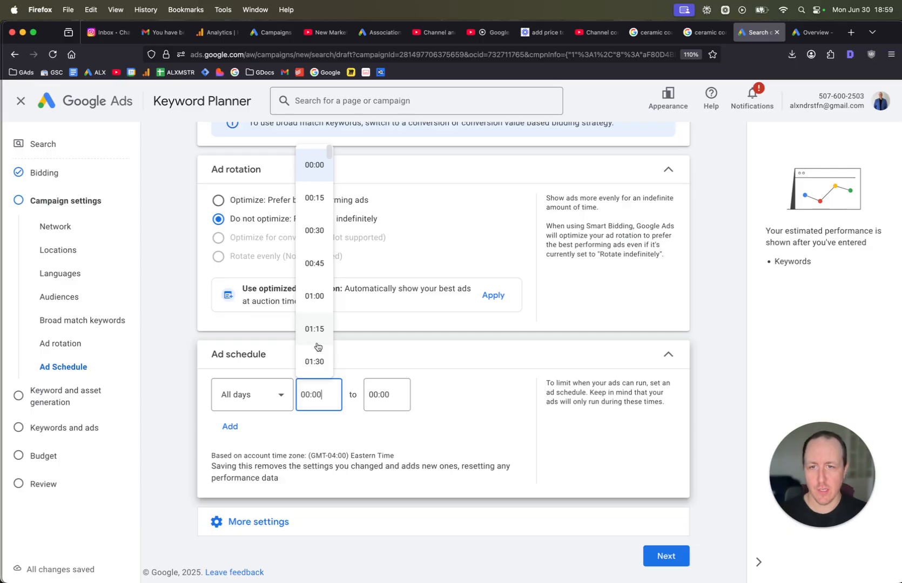
pyautogui.scroll(-7, 318, 347)
pyautogui.scroll(-8, 318, 347)
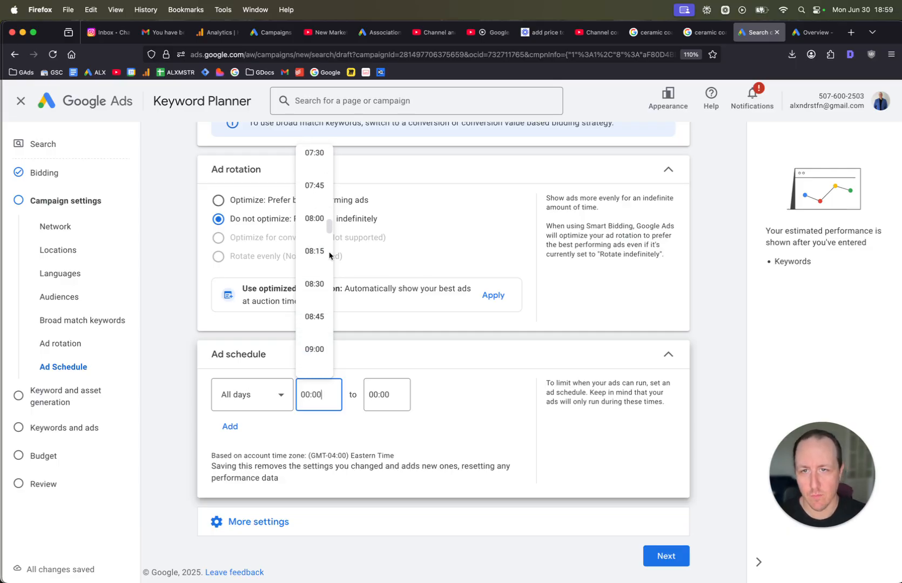
pyautogui.click(314, 222)
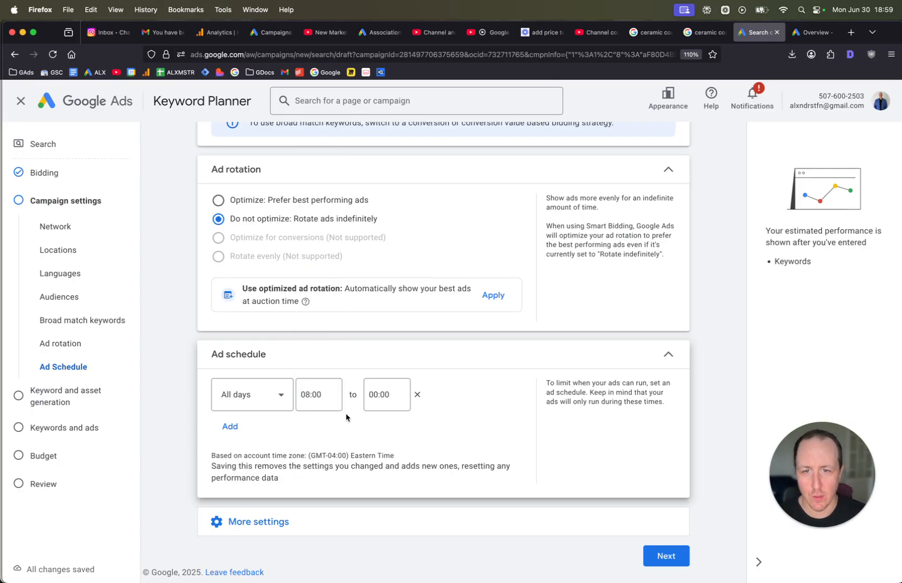
# Set the ad schedule end time to 19:30.
pyautogui.click(385, 400)
pyautogui.scroll(-3, 372, 330)
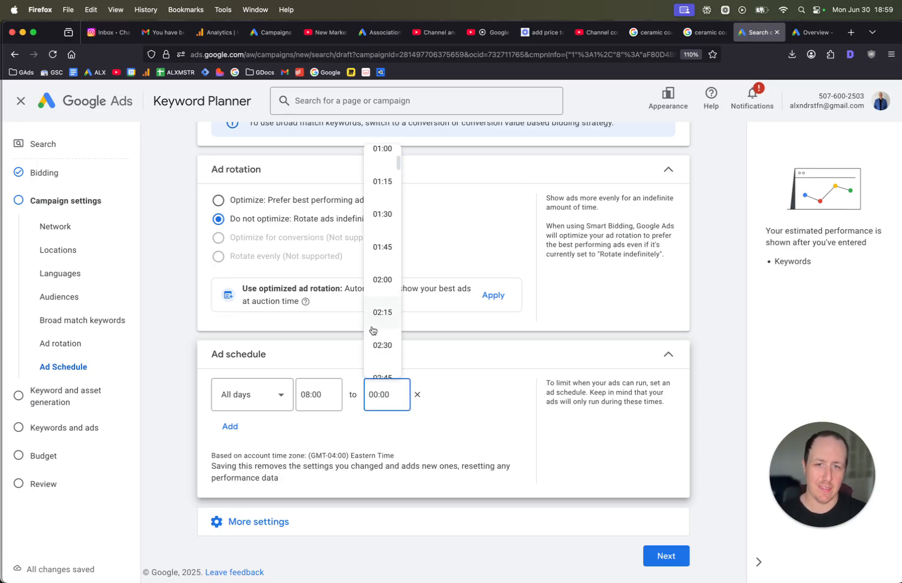
pyautogui.scroll(-14, 373, 330)
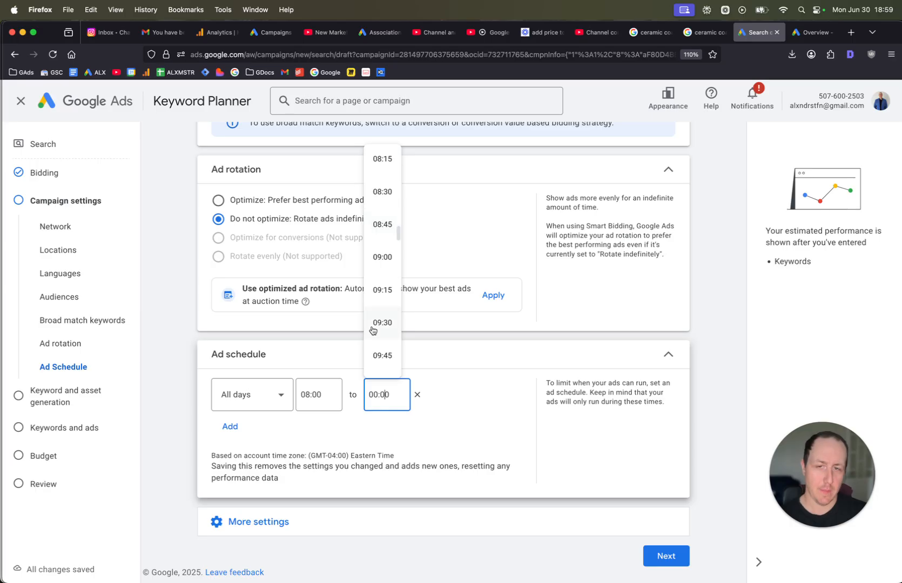
pyautogui.scroll(-17, 373, 330)
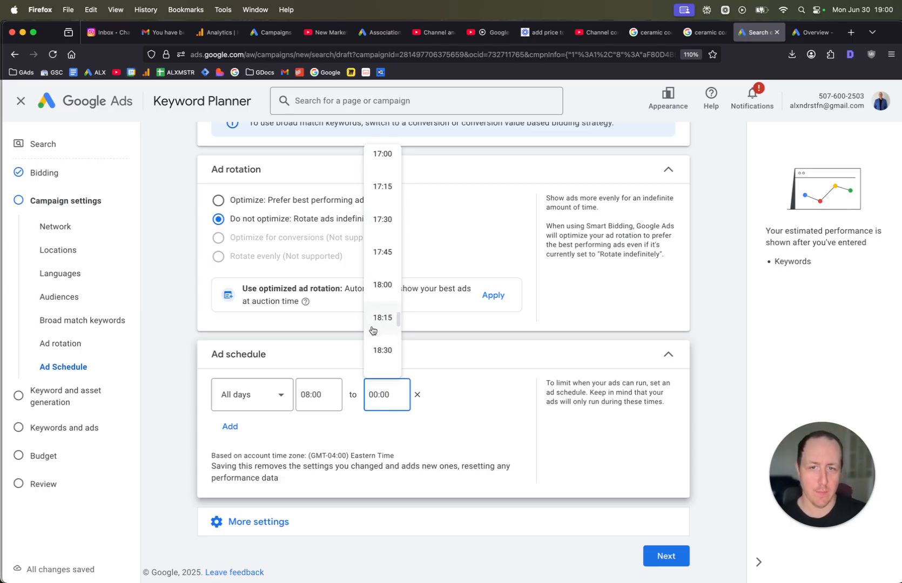
pyautogui.scroll(-3, 372, 331)
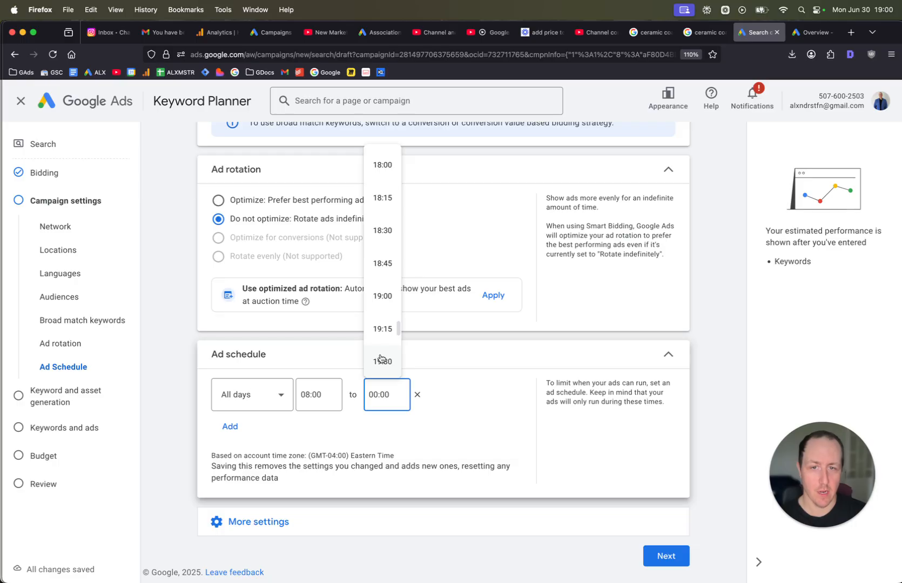
pyautogui.click(381, 361)
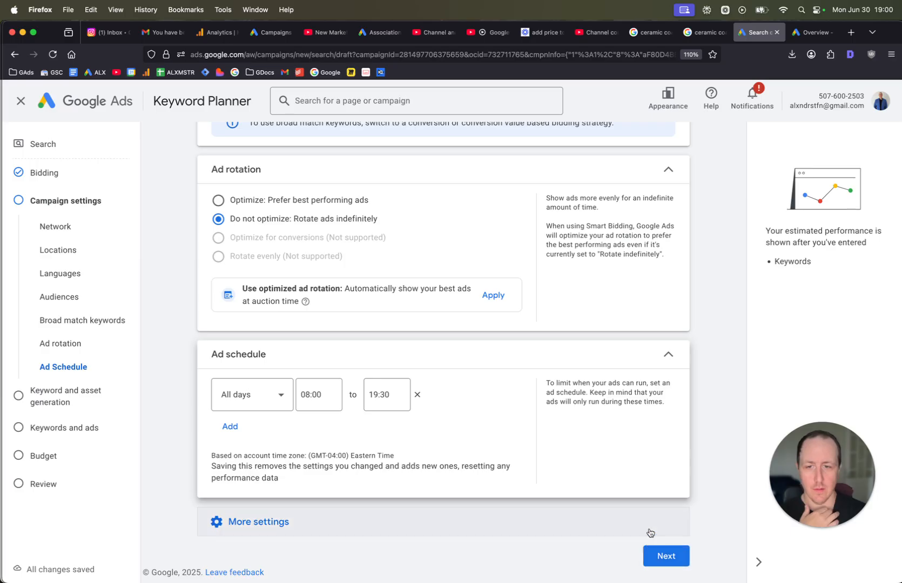
# Proceed to Keywords and ads, skipping keyword and asset generation, and close the chat panel.
pyautogui.click(664, 557)
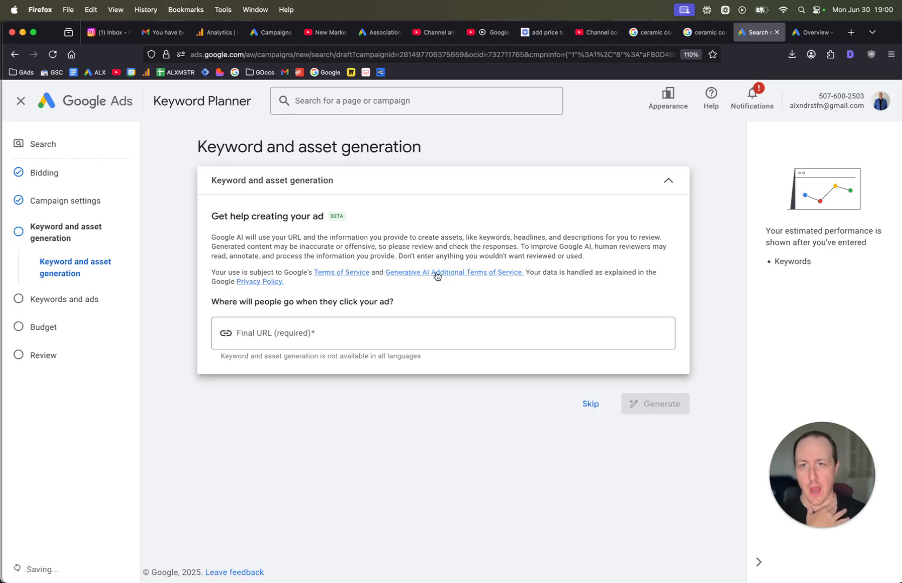
pyautogui.click(590, 404)
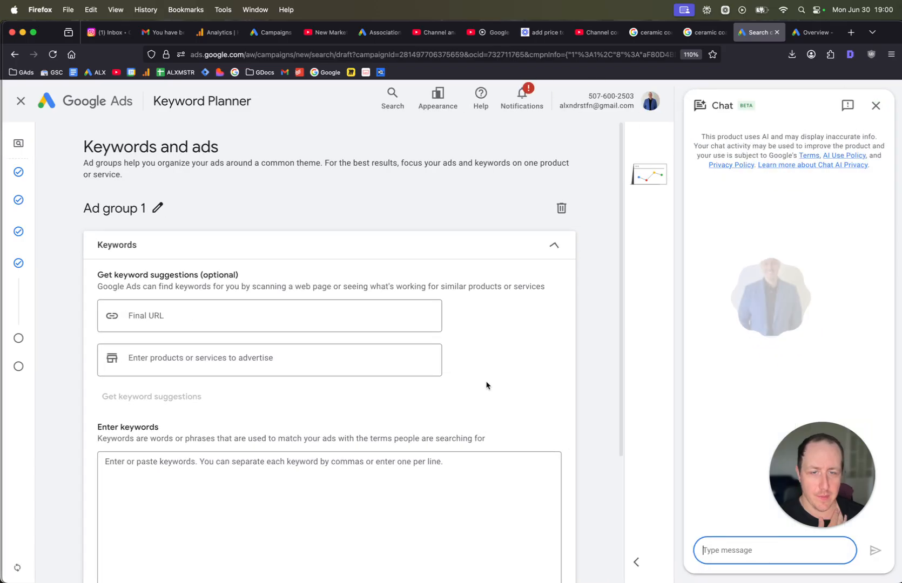
pyautogui.click(876, 105)
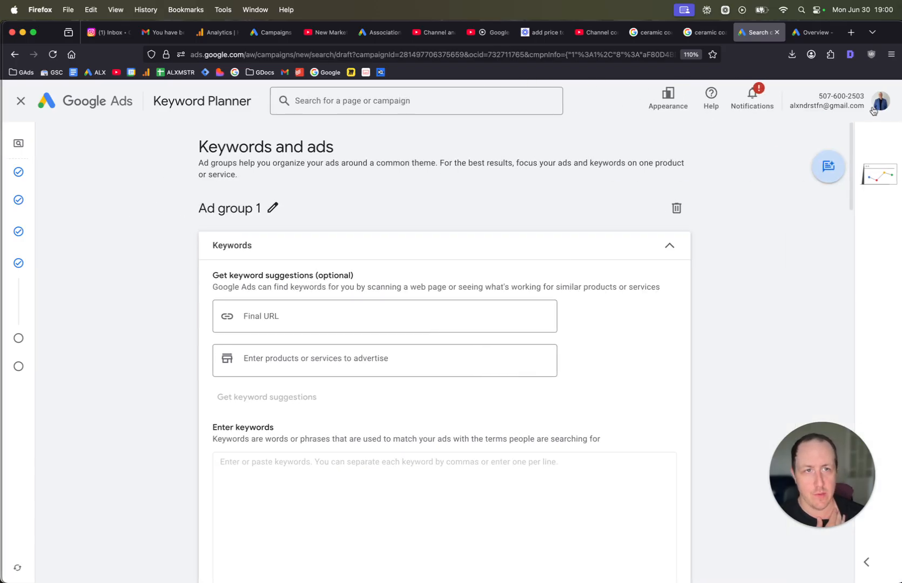
# Rename the ad group to Ceramic Coating.
pyautogui.scroll(-3, 474, 189)
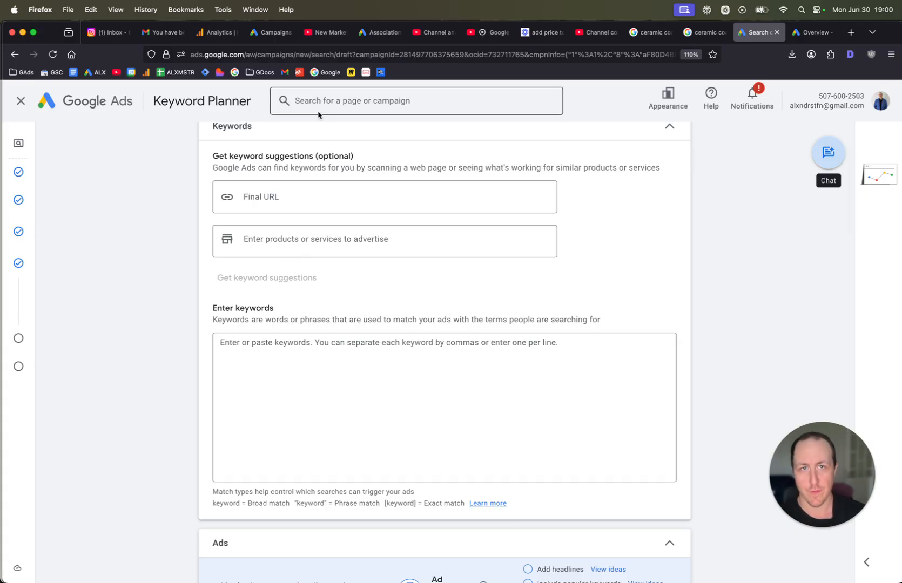
pyautogui.scroll(3, 602, 220)
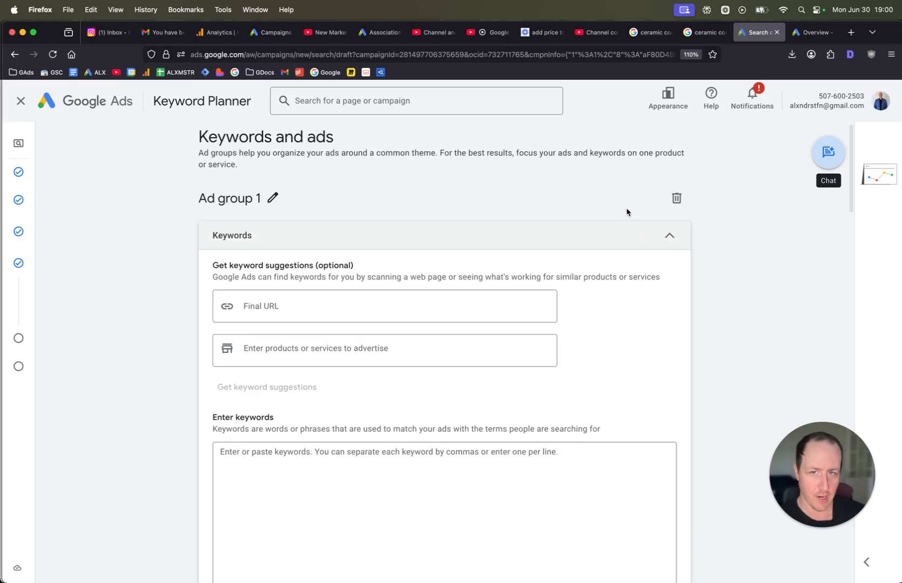
pyautogui.scroll(-2, 780, 240)
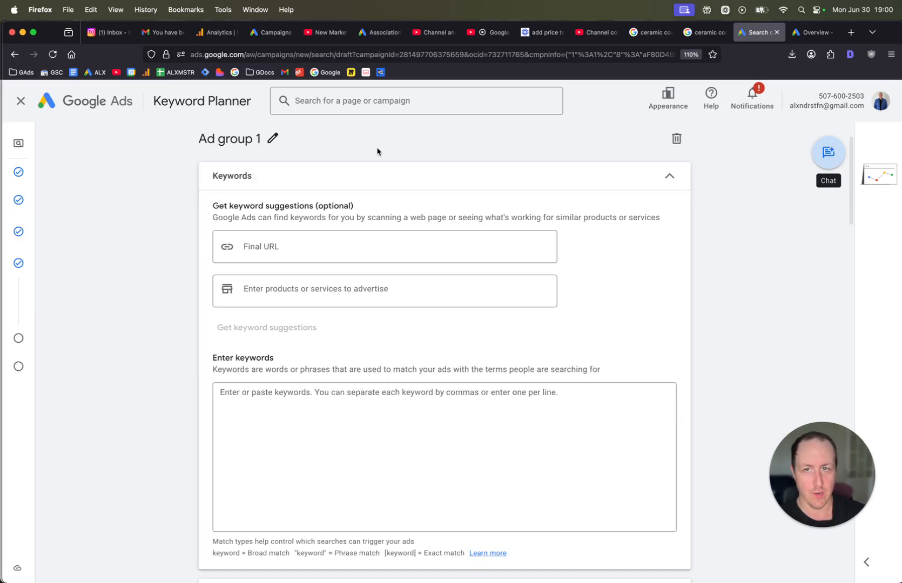
pyautogui.click(275, 138)
pyautogui.press('super+a')
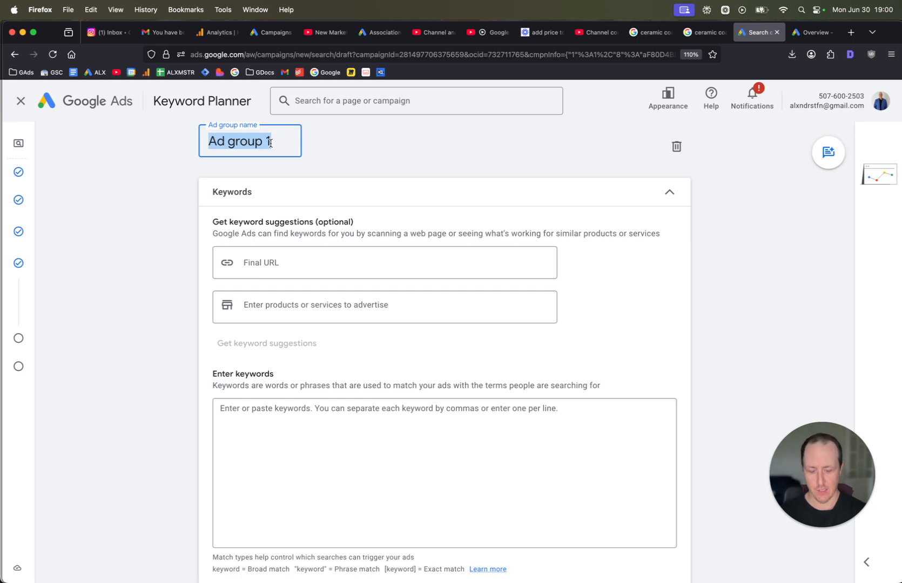
pyautogui.write('Ceramic Coa')
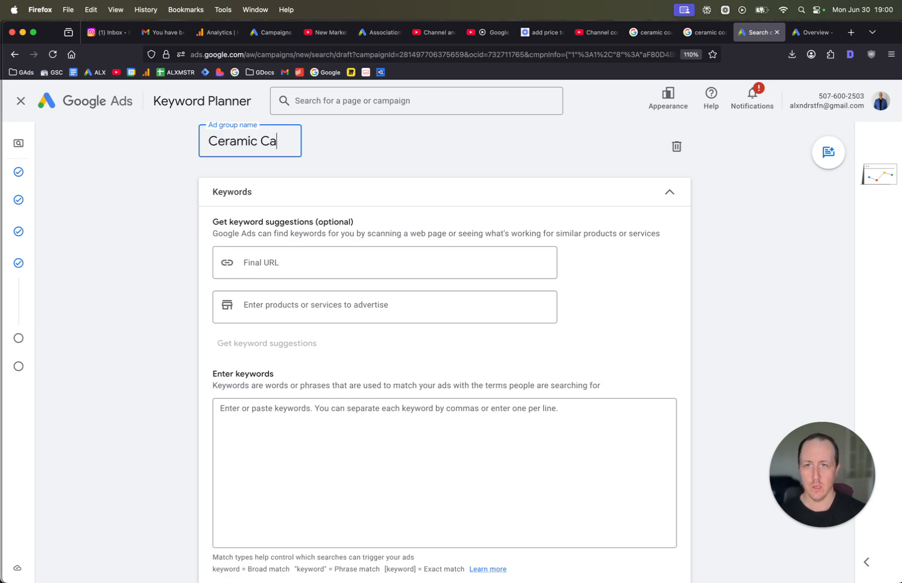
pyautogui.press('BackSpace')
pyautogui.write('oating')
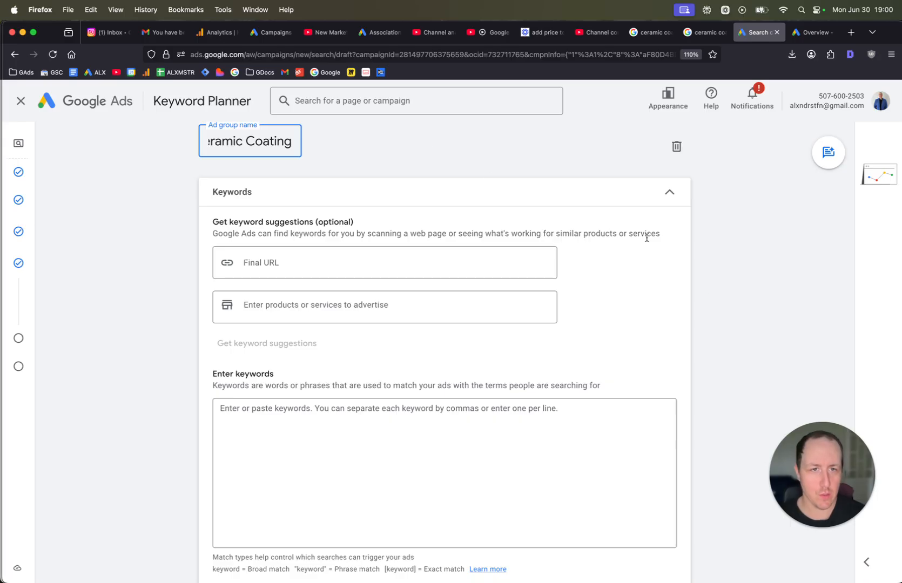
pyautogui.click(739, 297)
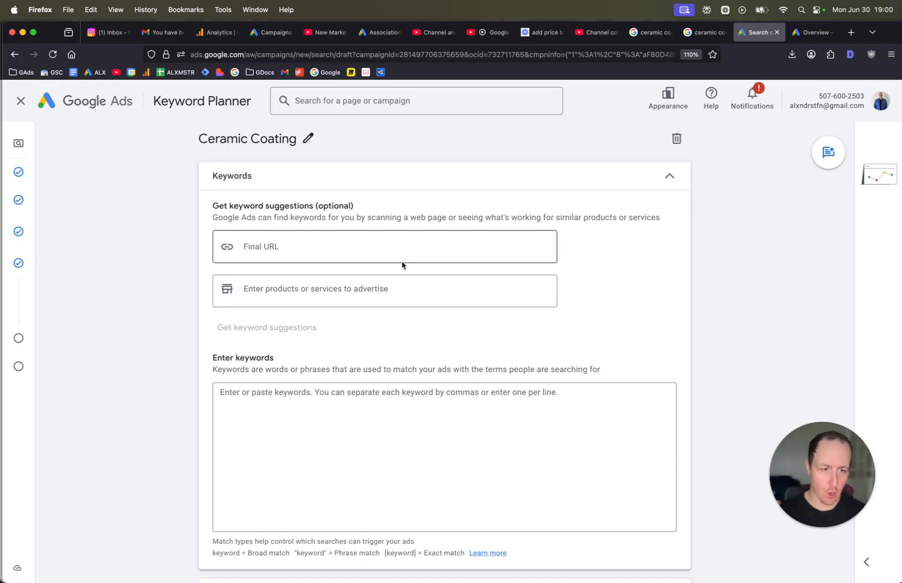
# Switch to the other Google Ads tab and open Keyword Planner's Discover new keywords.
pyautogui.click(799, 33)
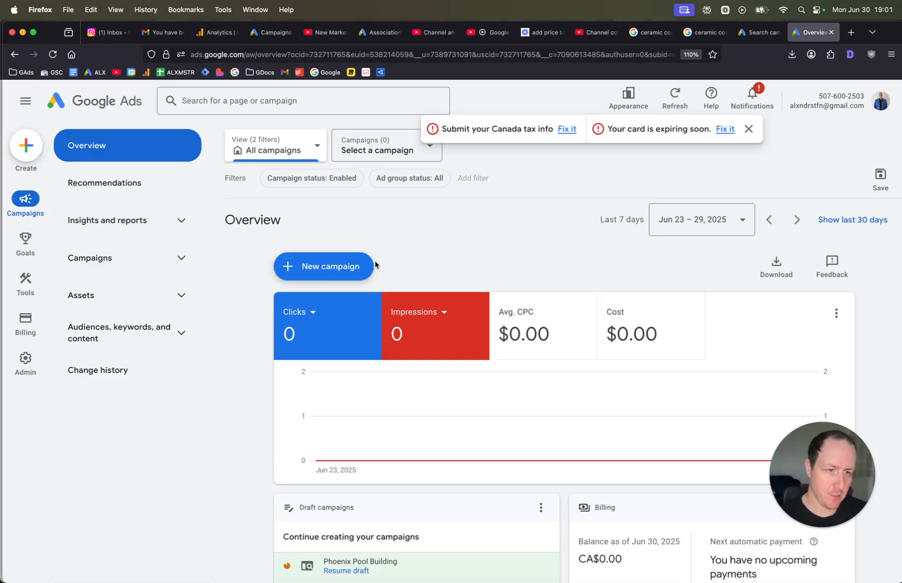
pyautogui.click(25, 281)
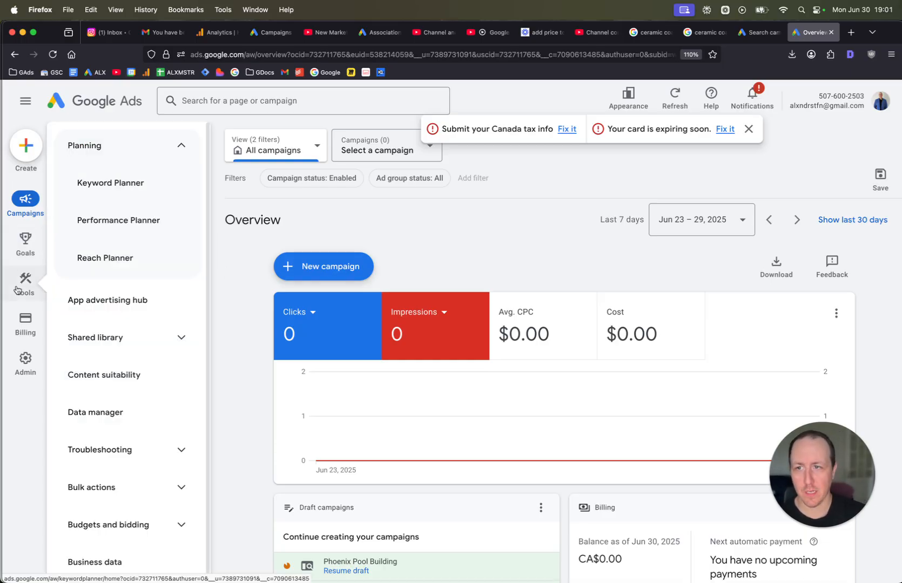
pyautogui.click(111, 182)
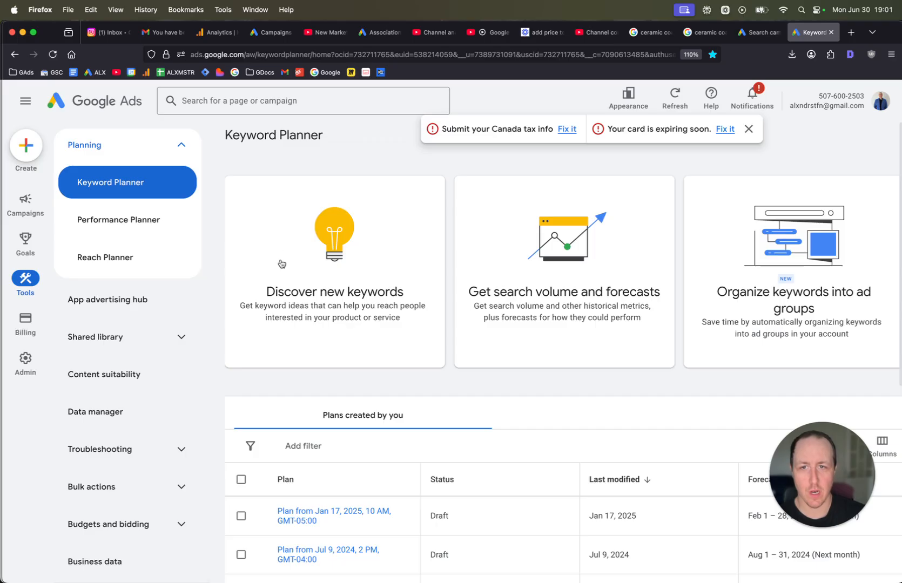
pyautogui.click(342, 262)
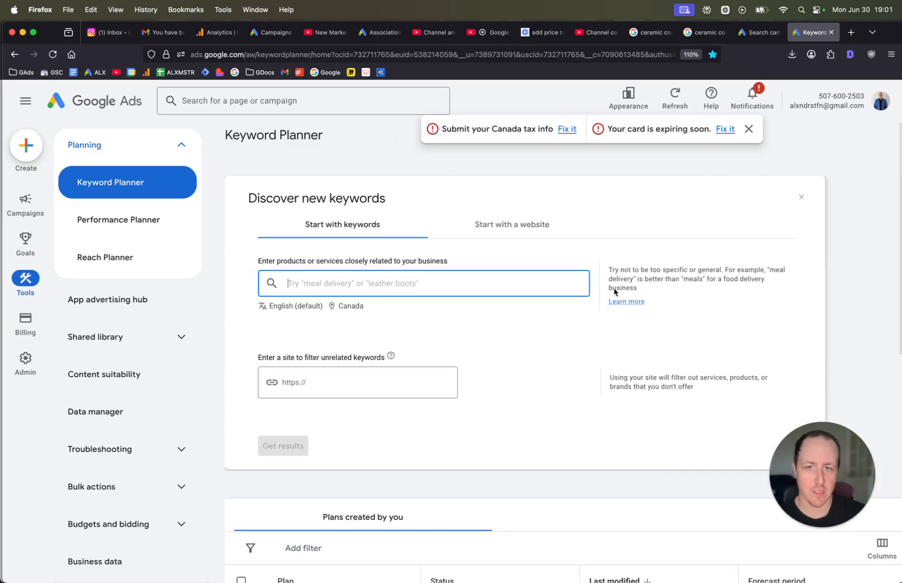
# Set the keyword research location to Boston, Massachusetts, United States.
pyautogui.click(344, 304)
pyautogui.click(439, 292)
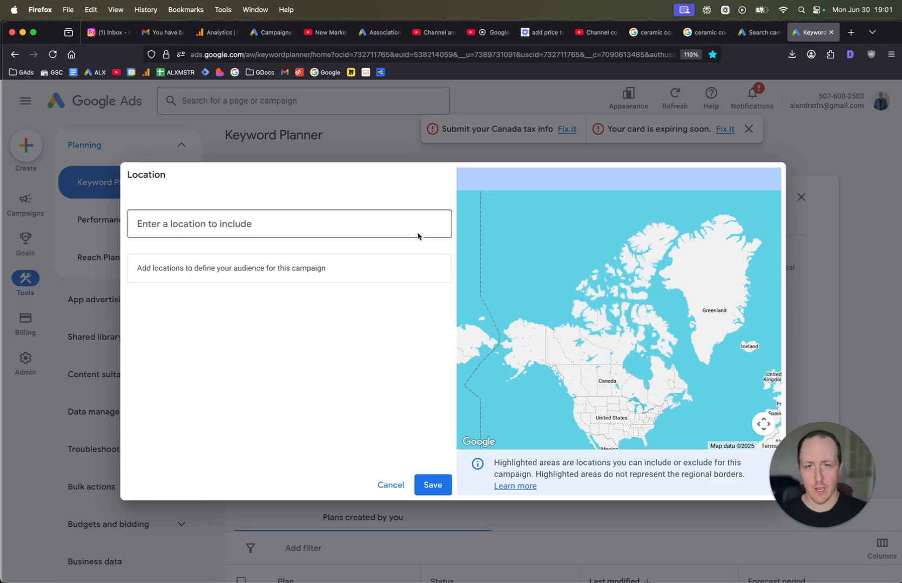
pyautogui.click(405, 226)
pyautogui.write('boston')
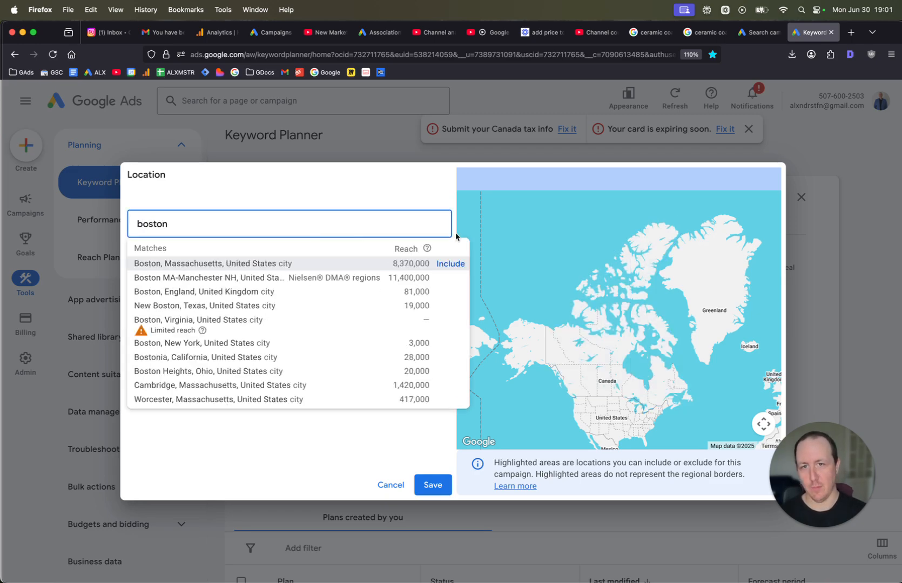
pyautogui.click(451, 264)
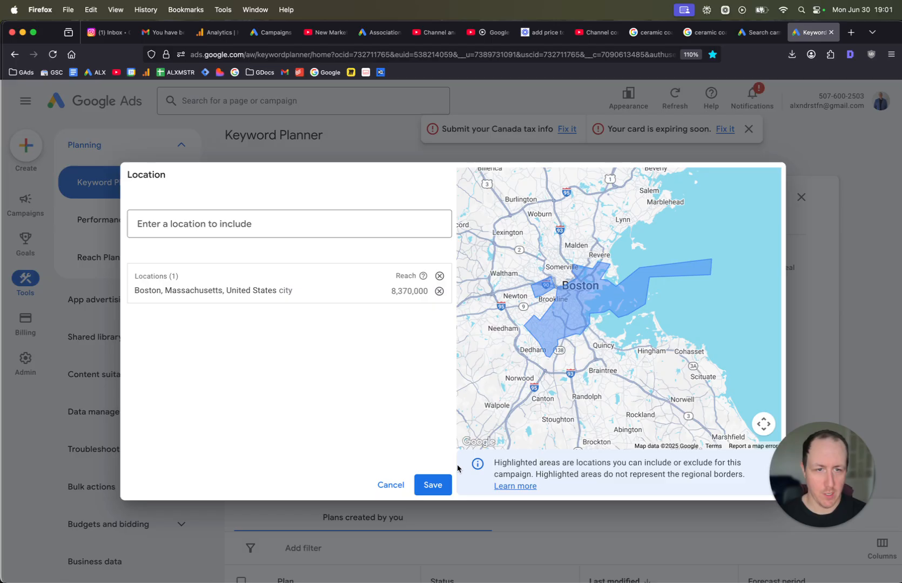
pyautogui.click(432, 485)
# Enter ceramic coating as the seed keyword and get keyword results.
pyautogui.click(369, 276)
pyautogui.write('ceramic coating,')
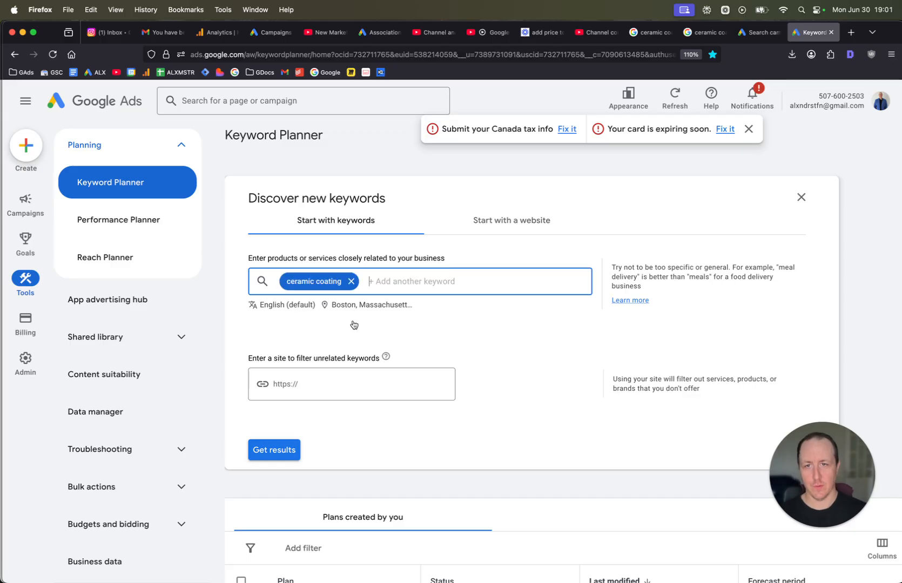
pyautogui.click(274, 450)
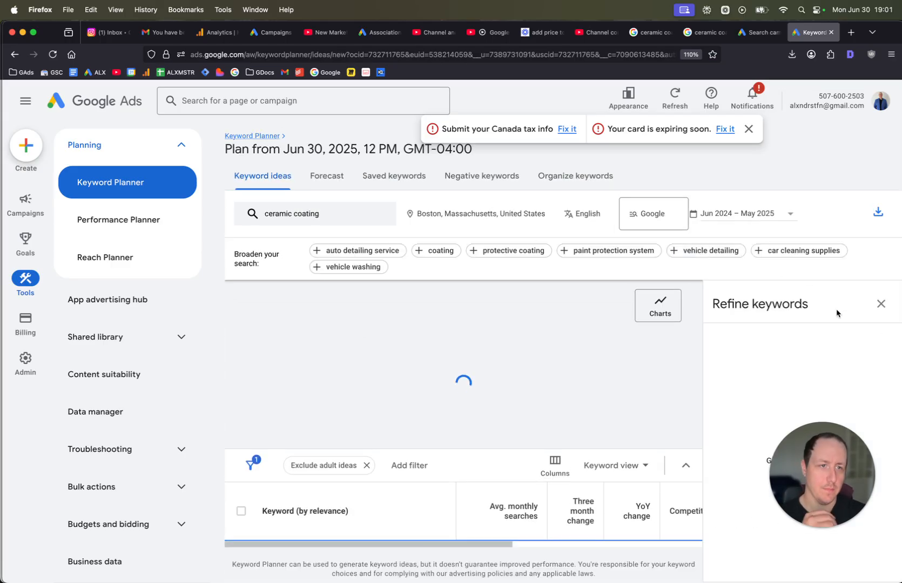
# Review the keyword ideas and search volume for ceramic coating.
pyautogui.click(880, 301)
pyautogui.scroll(-1, 509, 267)
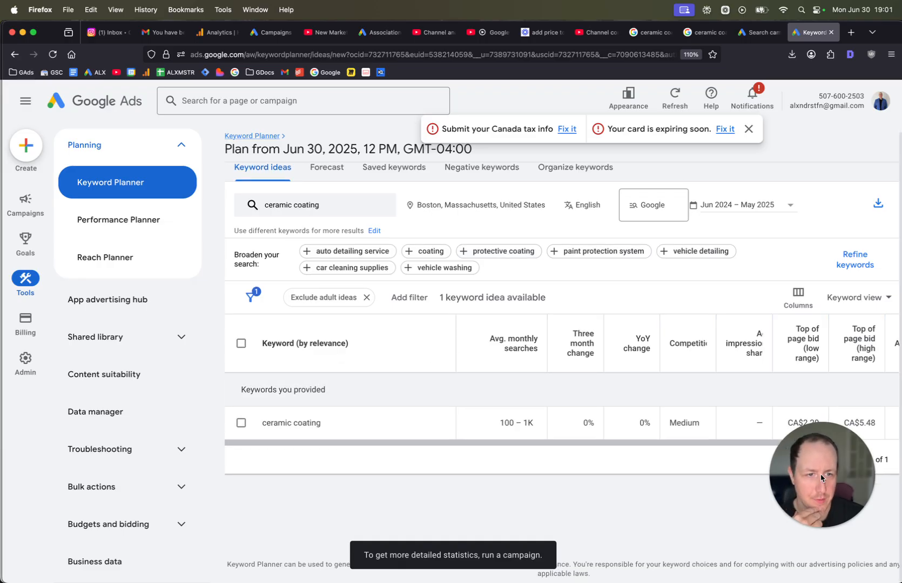
pyautogui.moveTo(784, 475); pyautogui.dragTo(756, 513)
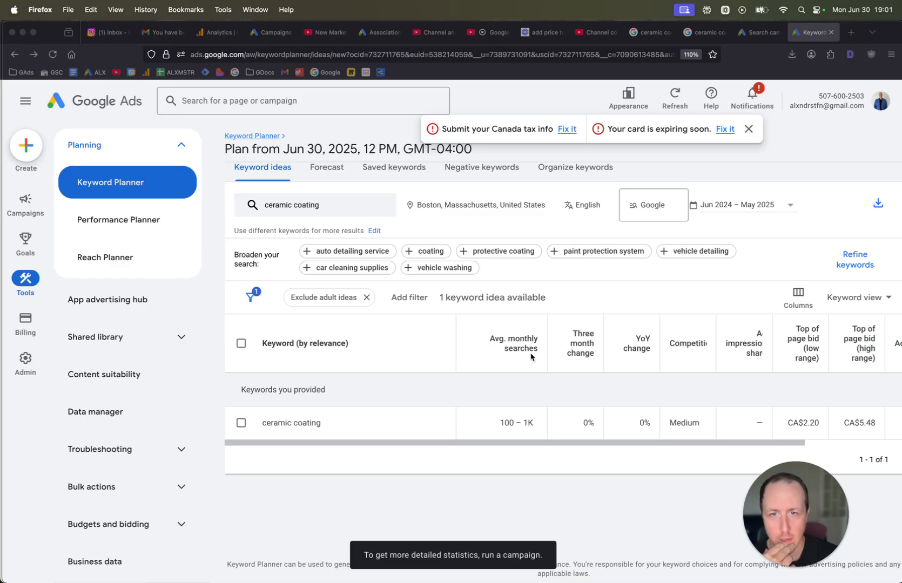
pyautogui.scroll(1, 543, 372)
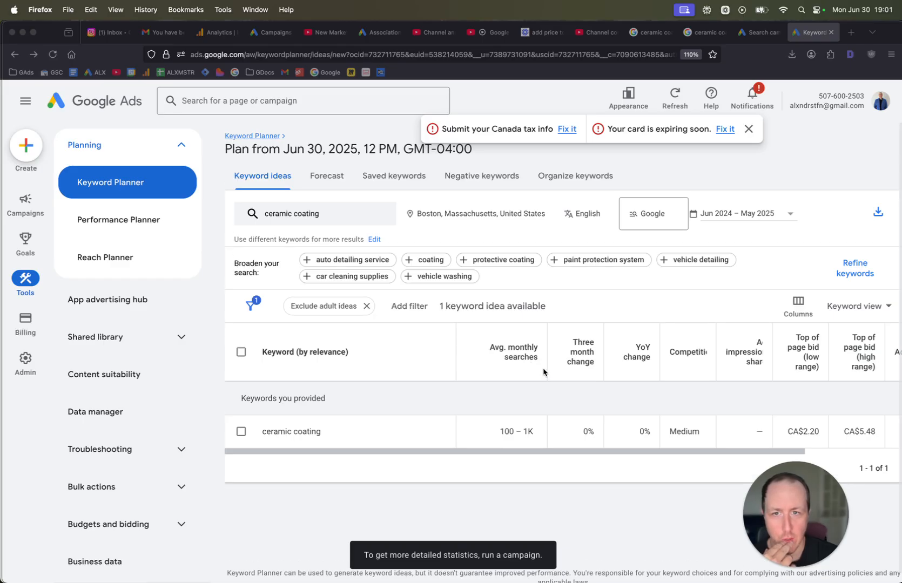
pyautogui.click(749, 129)
pyautogui.scroll(-1, 633, 316)
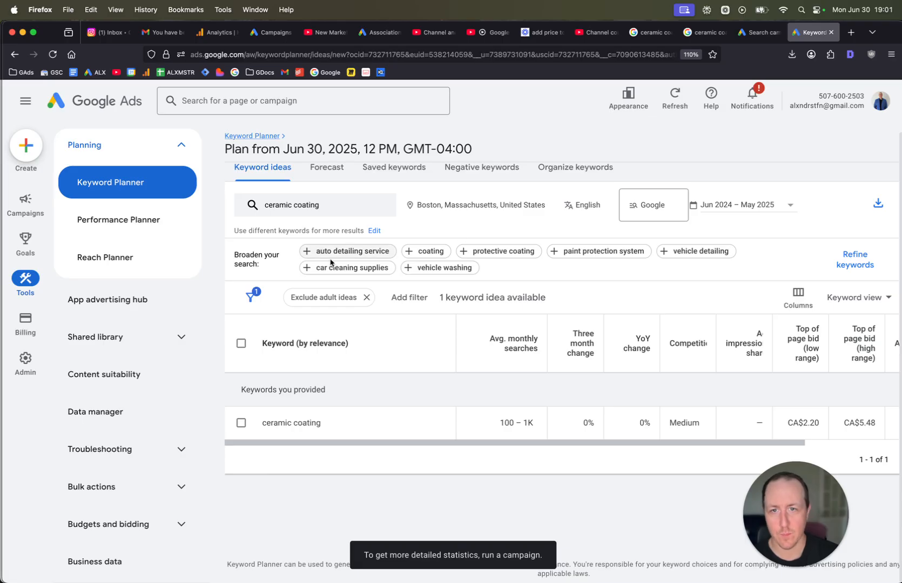
pyautogui.scroll(1, 526, 299)
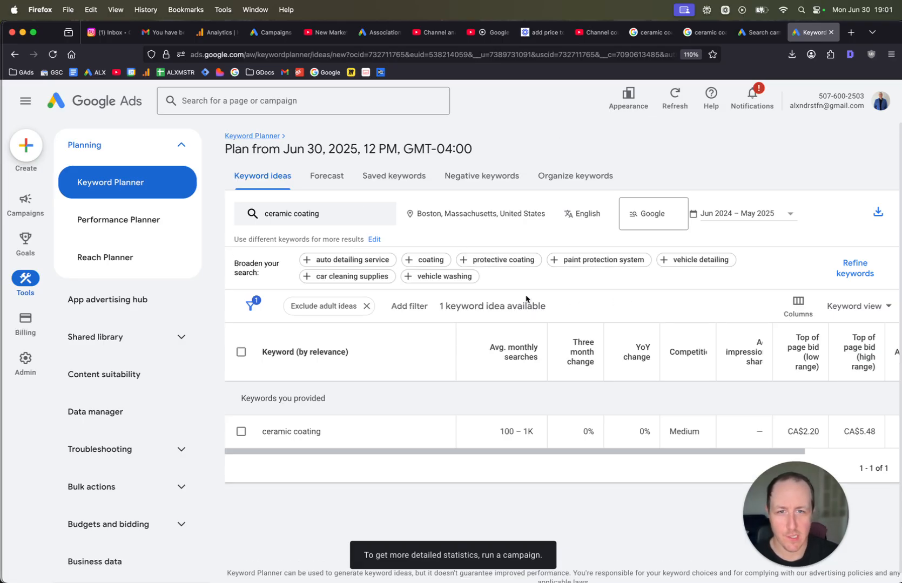
# Replace the research location Boston with California, United States.
pyautogui.click(552, 217)
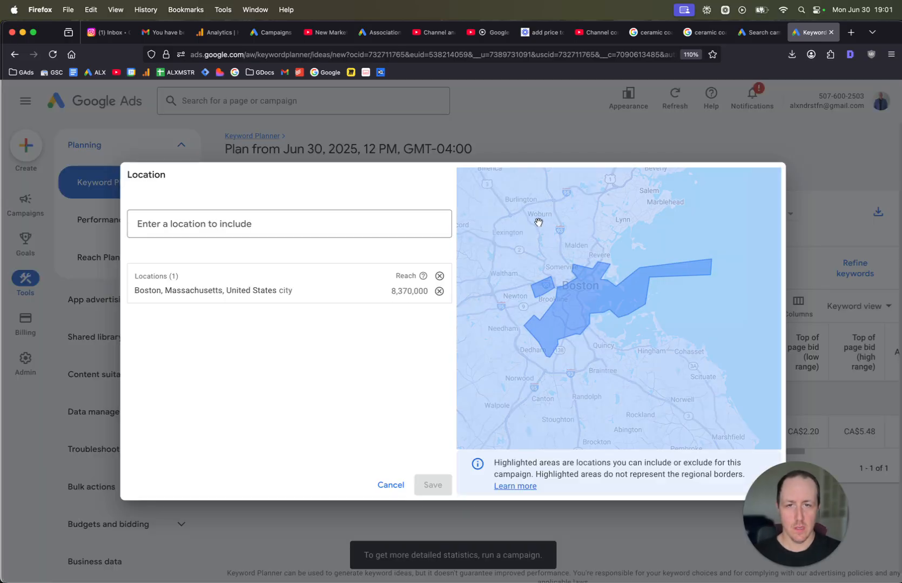
pyautogui.click(440, 292)
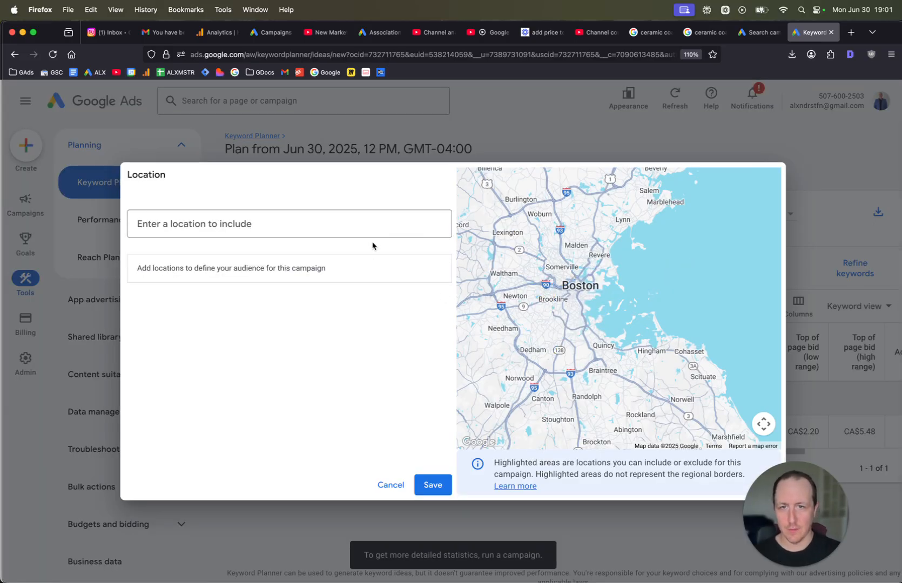
pyautogui.click(373, 223)
pyautogui.write('californi')
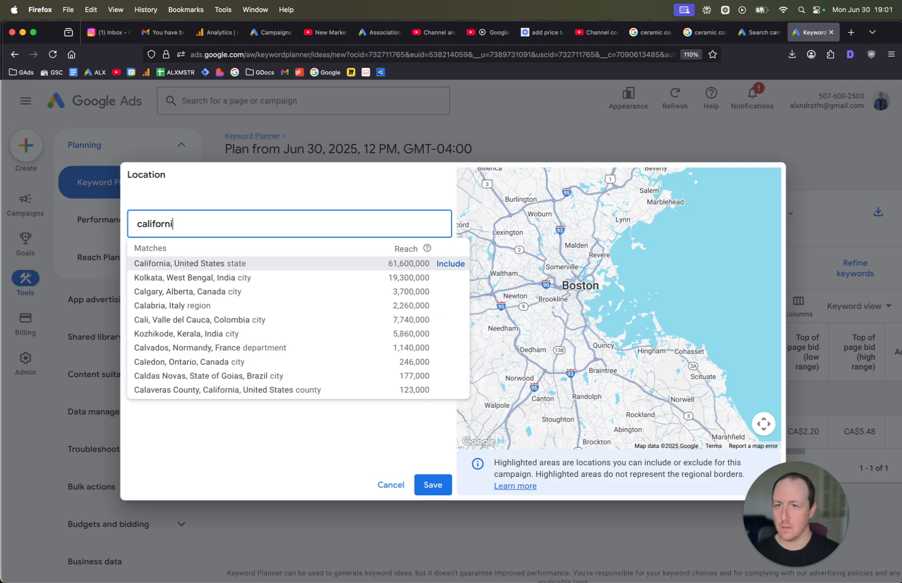
pyautogui.click(458, 267)
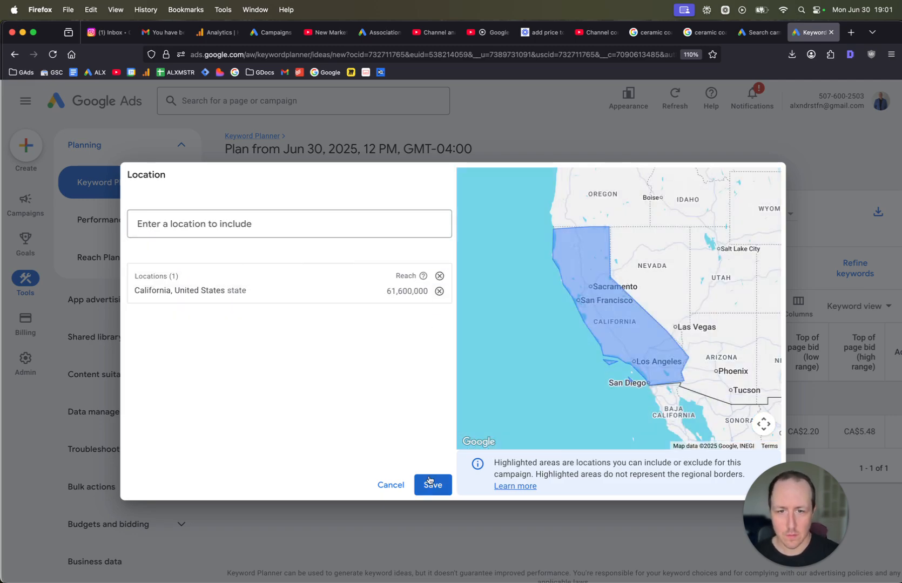
pyautogui.click(433, 485)
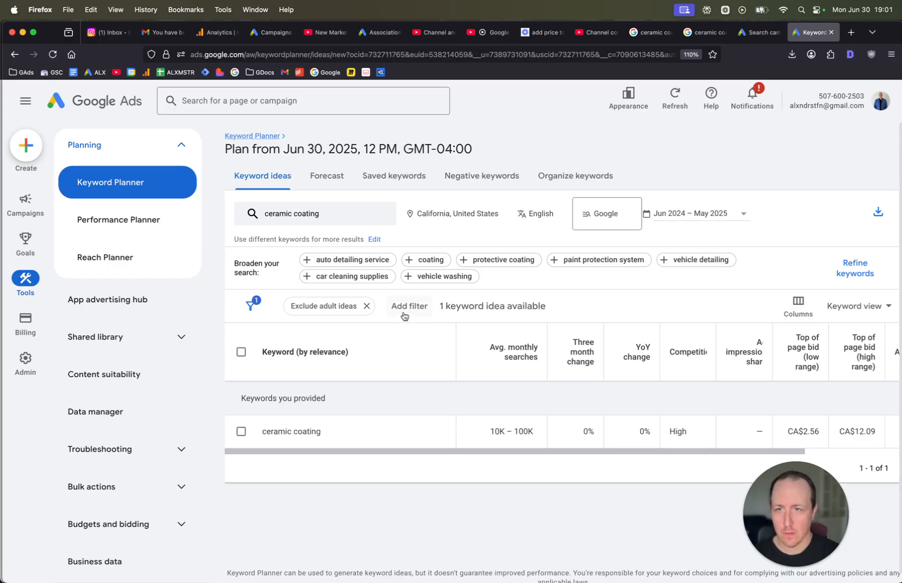
# Add ceramic coating near me as a second seed keyword and get new keyword results.
pyautogui.click(326, 212)
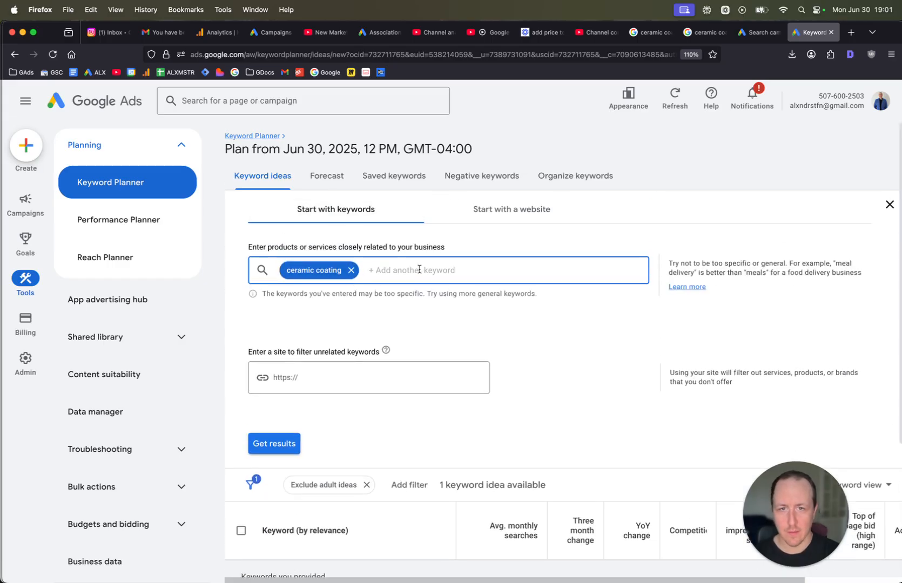
pyautogui.write('ceramic coating ')
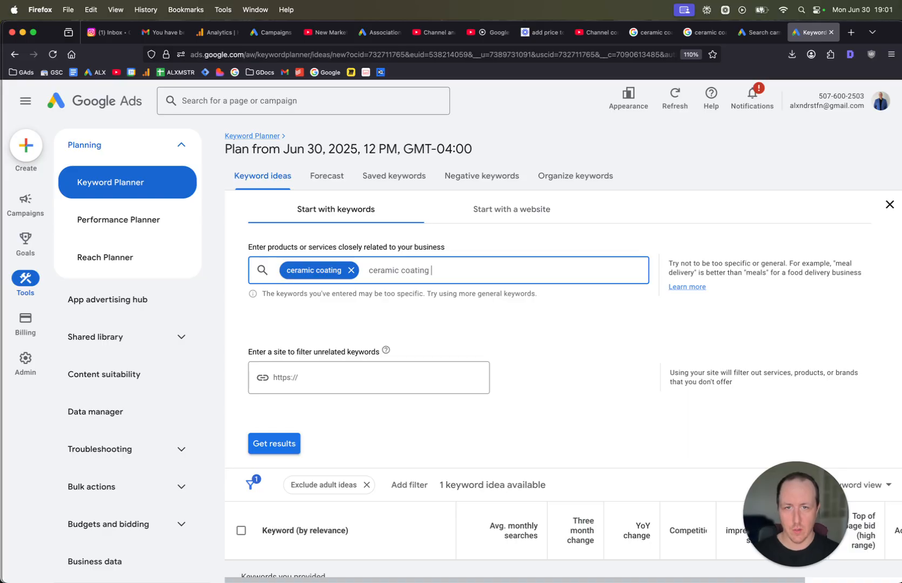
pyautogui.write('near me')
pyautogui.press('Return')
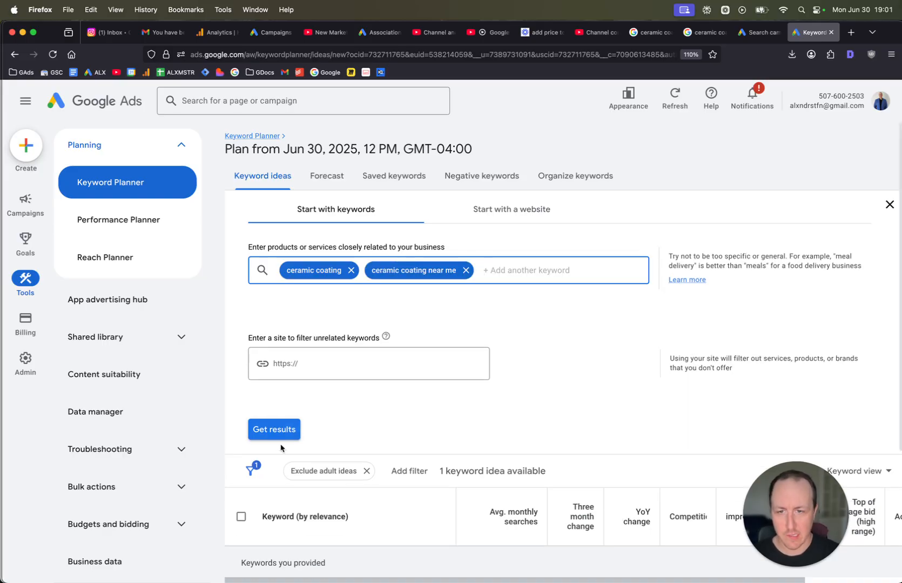
pyautogui.click(281, 431)
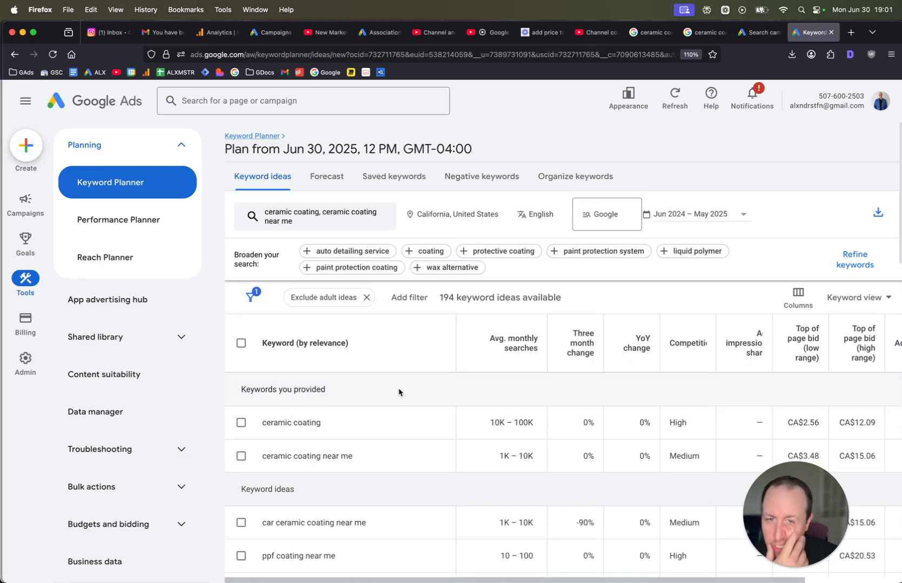
# Scroll through the keyword ideas for the two seed keywords.
pyautogui.scroll(-5, 344, 415)
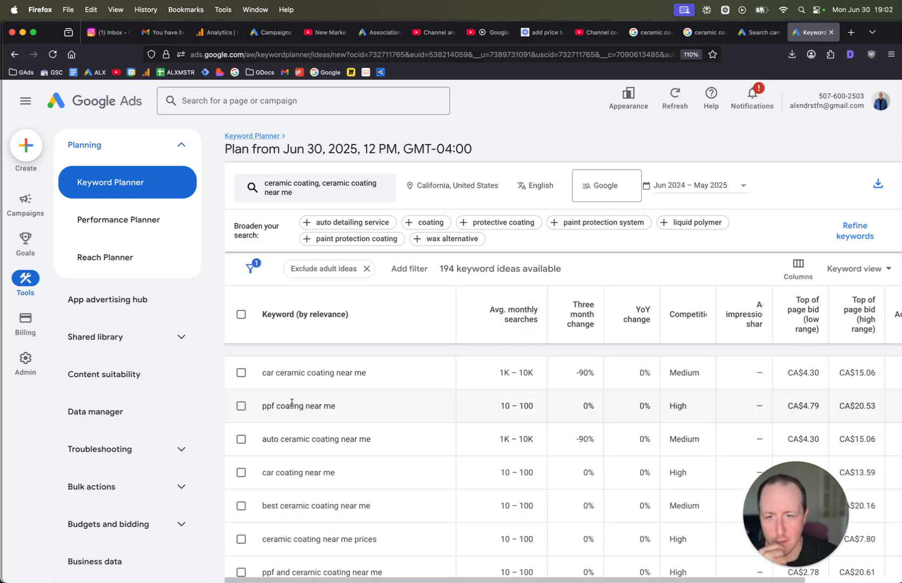
pyautogui.scroll(-5, 291, 403)
pyautogui.scroll(10, 290, 403)
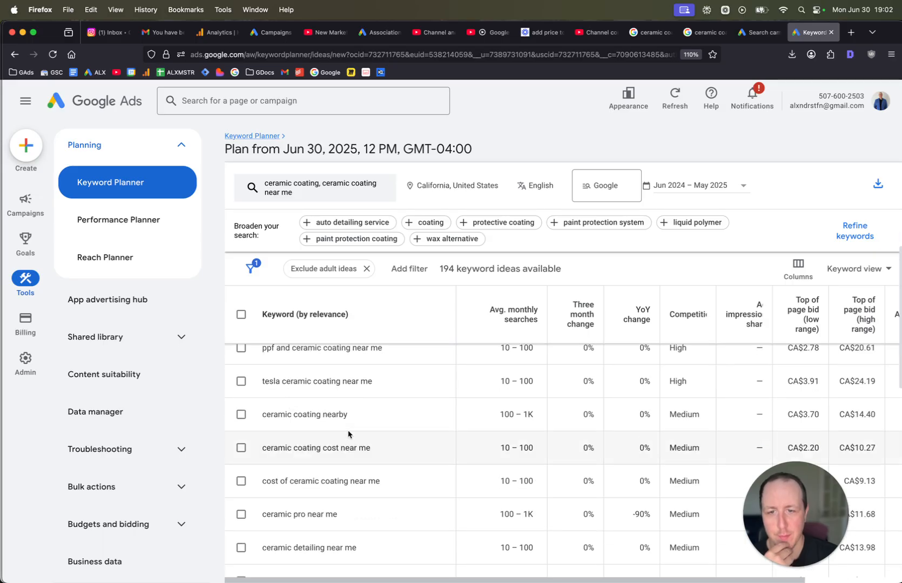
# In the campaign draft, enter phrase-match keywords "ceramic coating", "ceramic coating near me" and "ceramic coating boston".
pyautogui.click(756, 34)
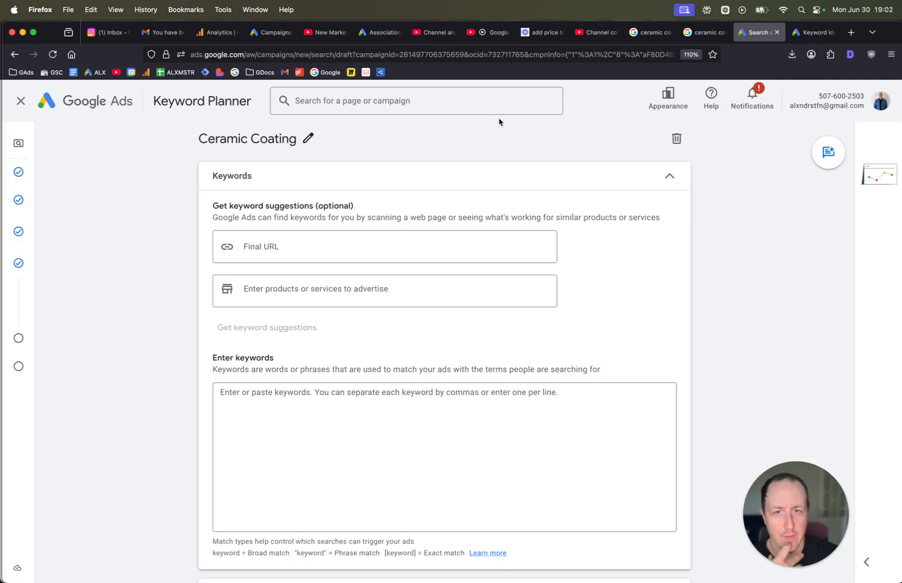
pyautogui.click(363, 411)
pyautogui.scroll(-5, 363, 413)
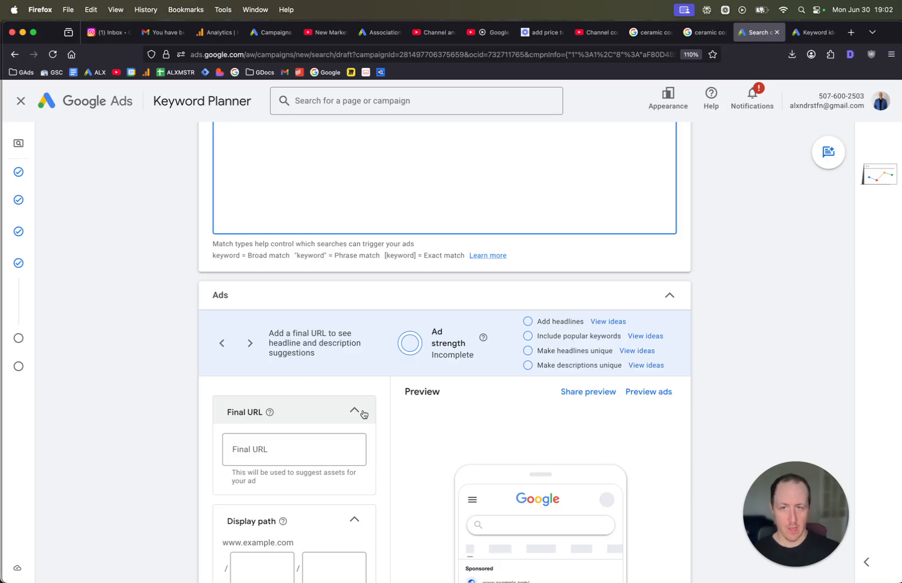
pyautogui.scroll(4, 363, 413)
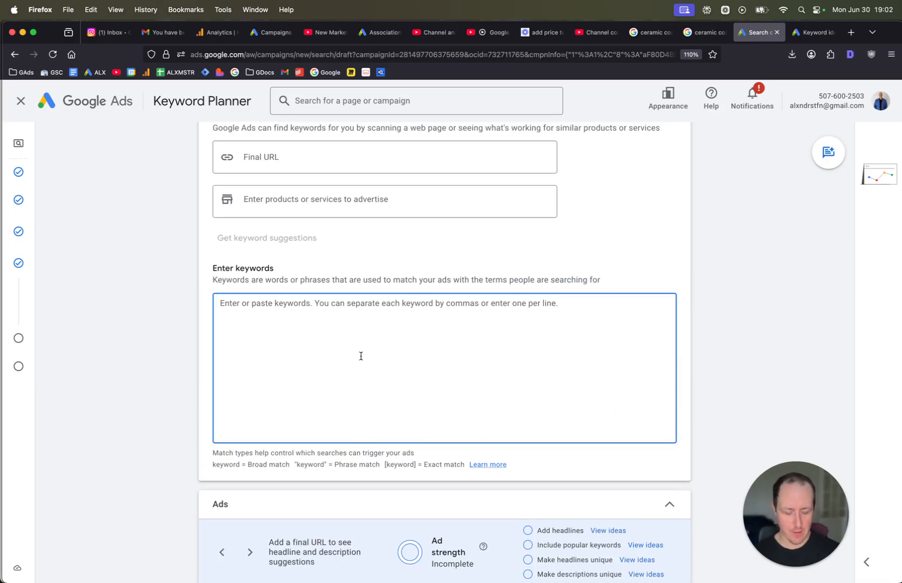
pyautogui.write('1')
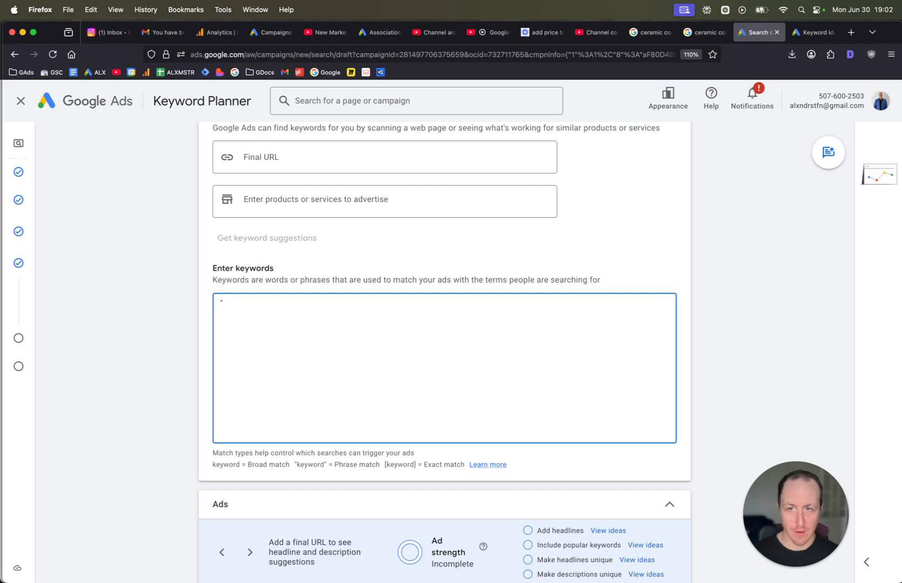
pyautogui.write('"c')
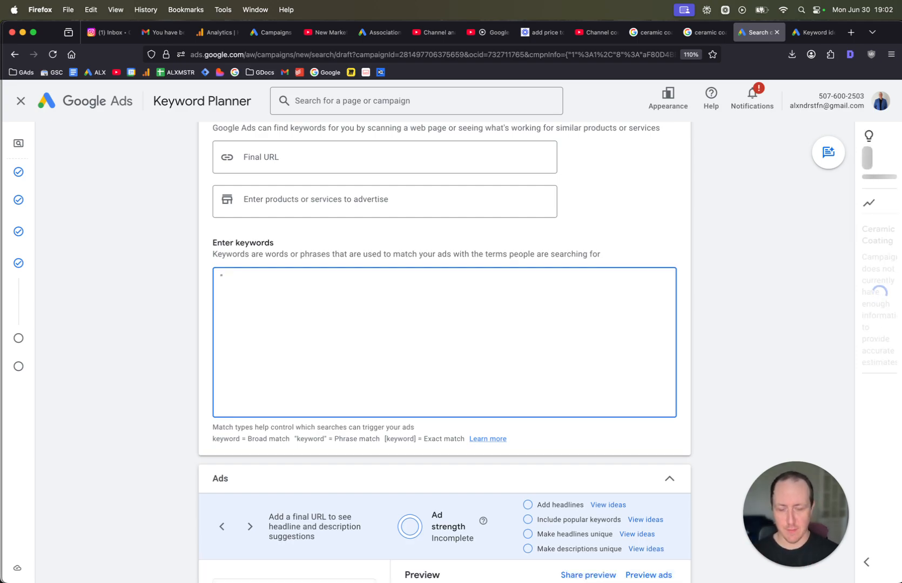
pyautogui.write('eramic coating')
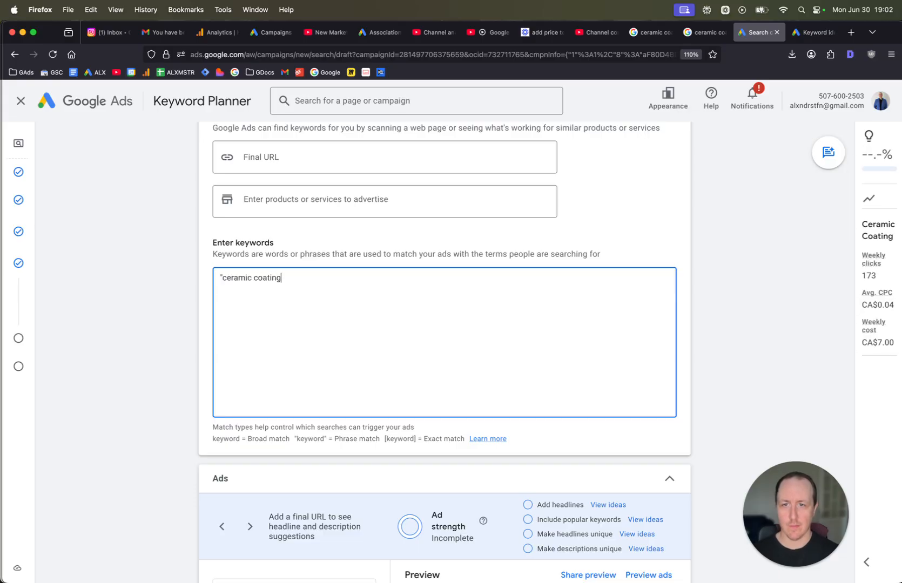
pyautogui.write('" "ceramic co')
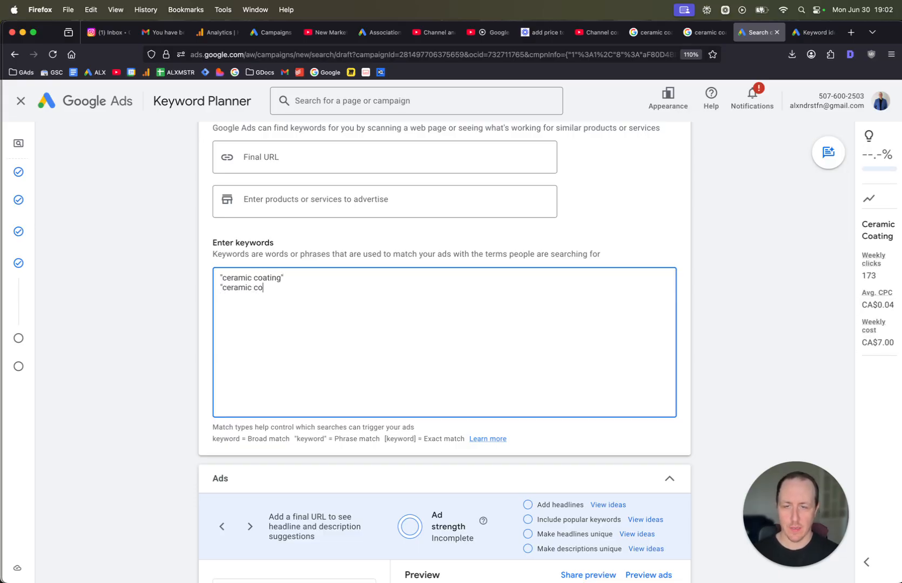
pyautogui.write('ating near ')
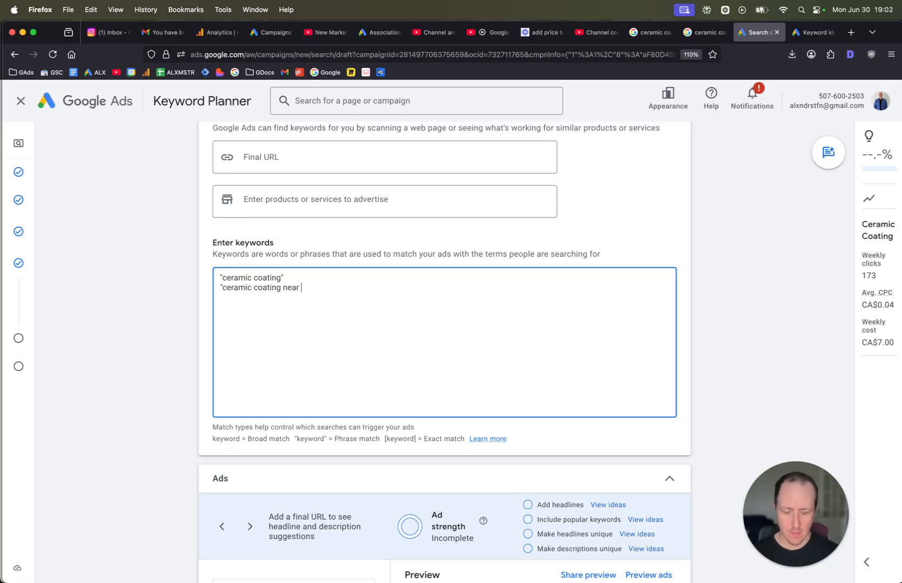
pyautogui.write('me')
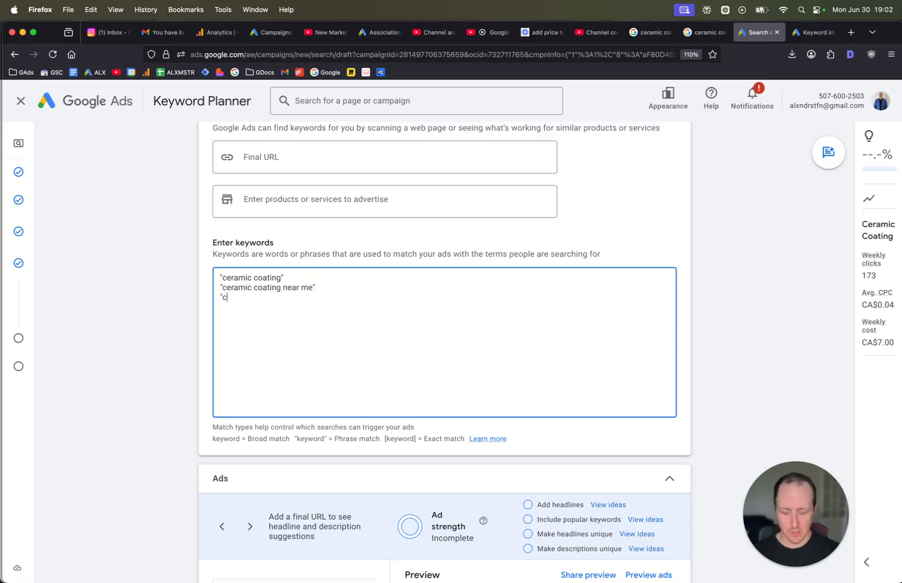
pyautogui.write('" "ceramic coating bost')
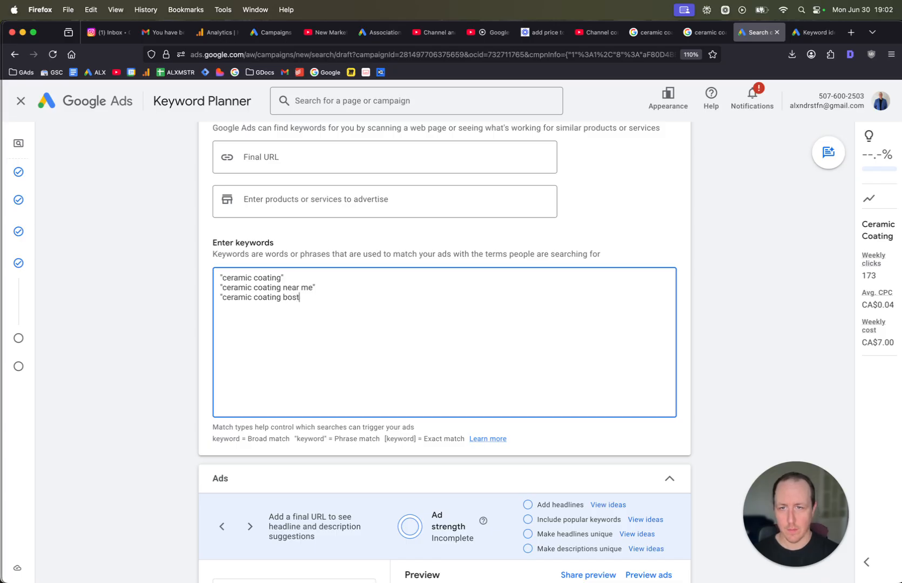
pyautogui.write('on"')
pyautogui.scroll(-6, 358, 161)
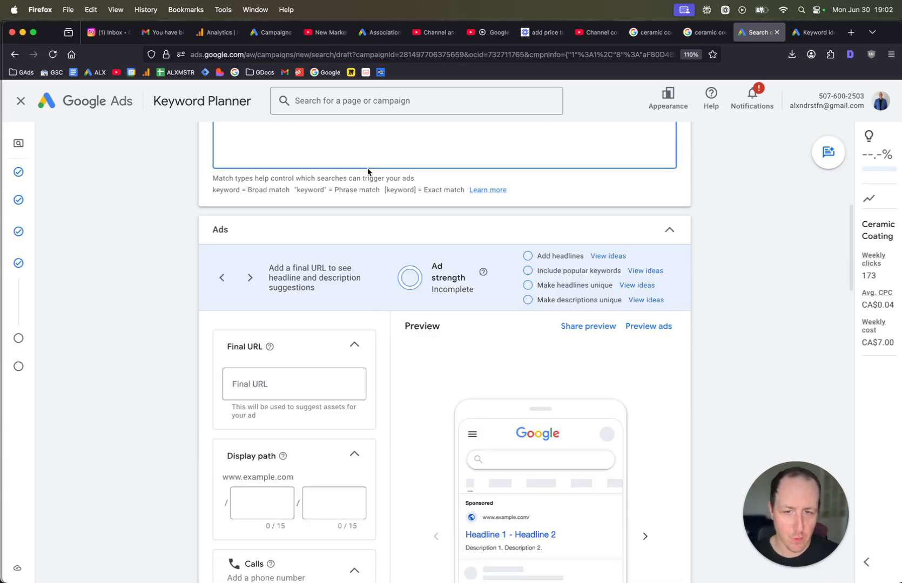
pyautogui.scroll(-1, 365, 291)
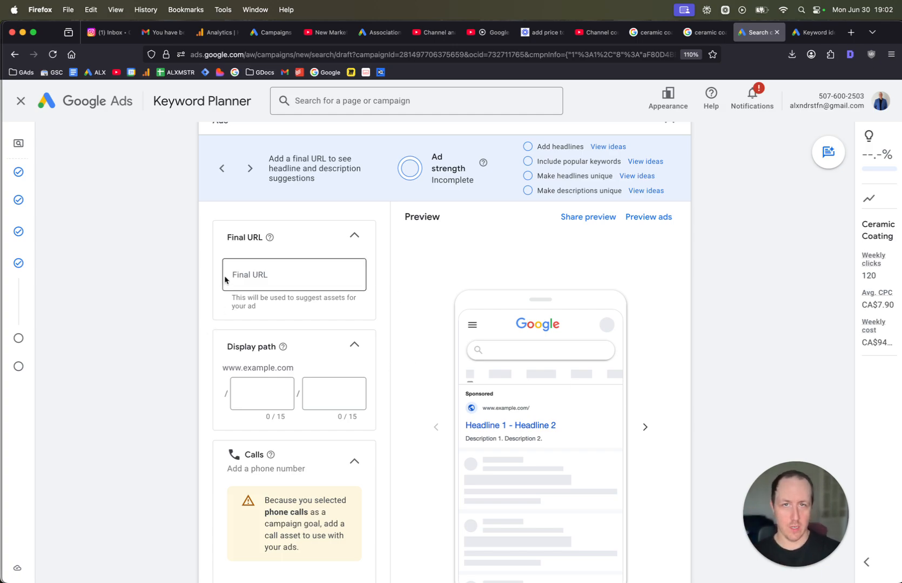
pyautogui.click(316, 278)
pyautogui.write('ht')
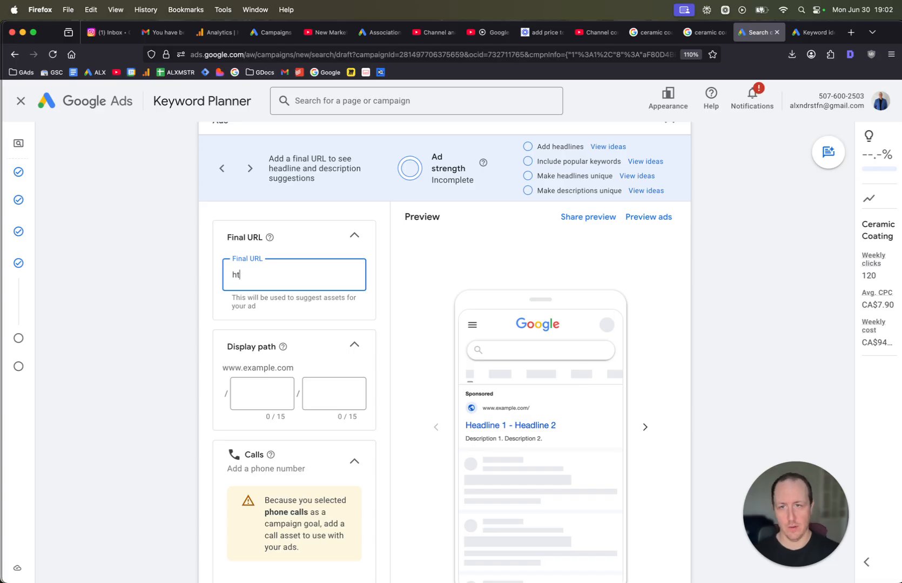
pyautogui.write('tps:/')
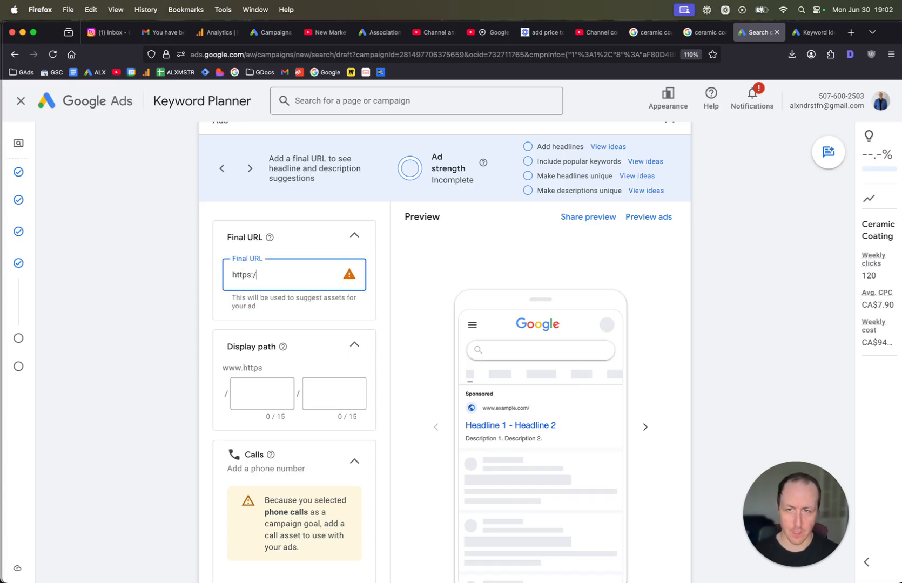
pyautogui.write('/leramic')
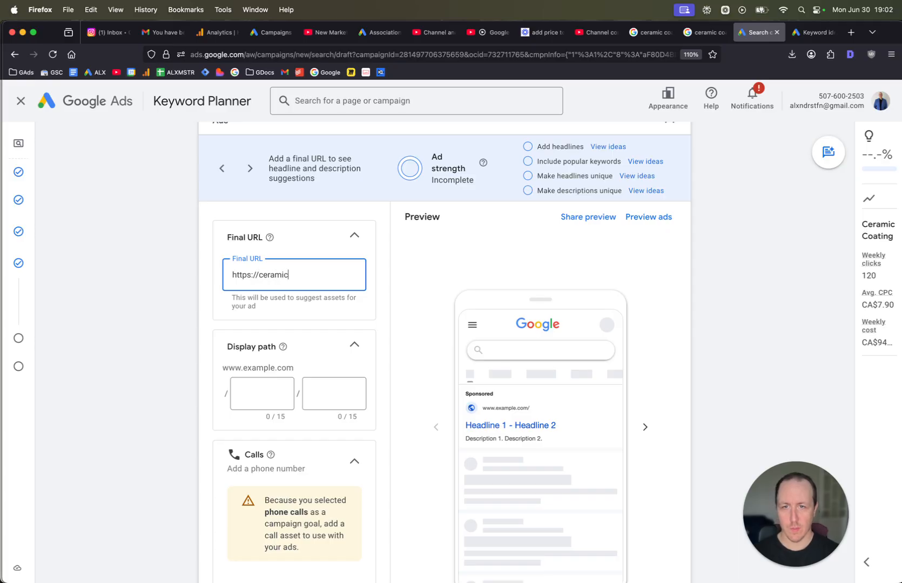
pyautogui.write('coatingboston.')
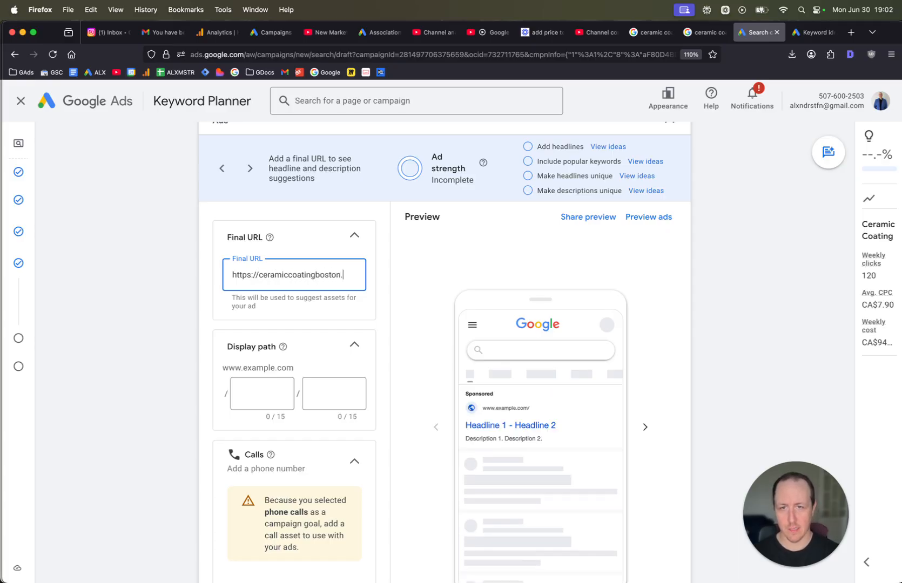
pyautogui.write('com/landingp')
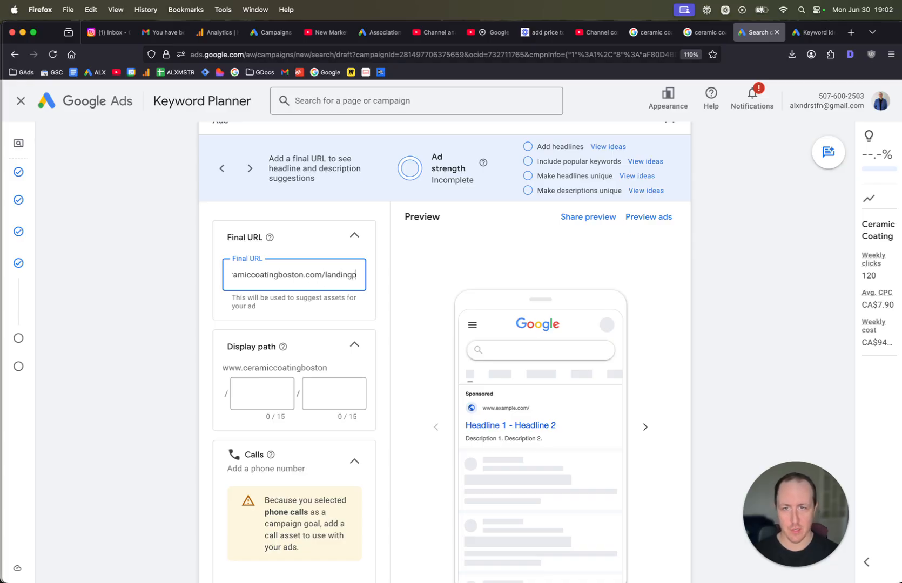
pyautogui.press('BackSpace')
pyautogui.write('-page')
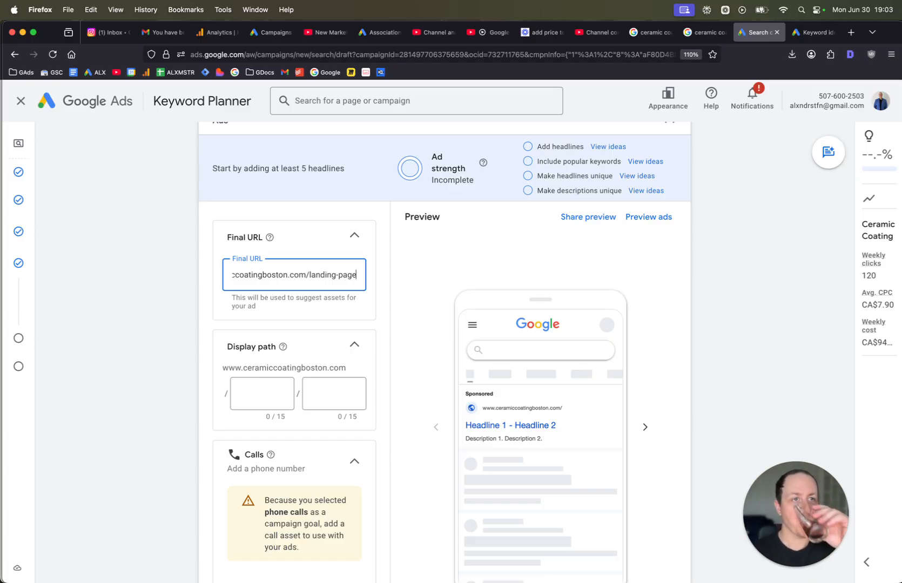
# Set the first display path field to boston.
pyautogui.scroll(-1, 445, 352)
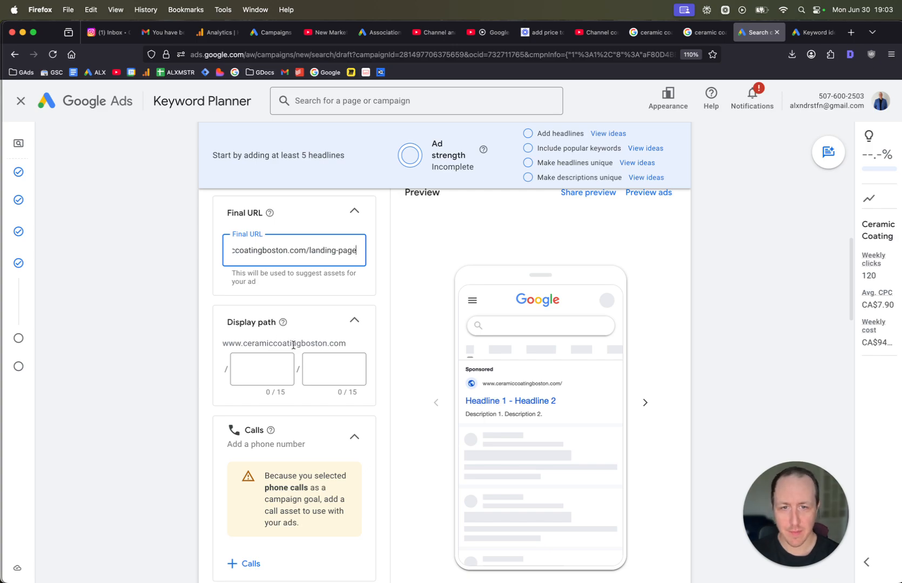
pyautogui.click(294, 368)
pyautogui.write('b')
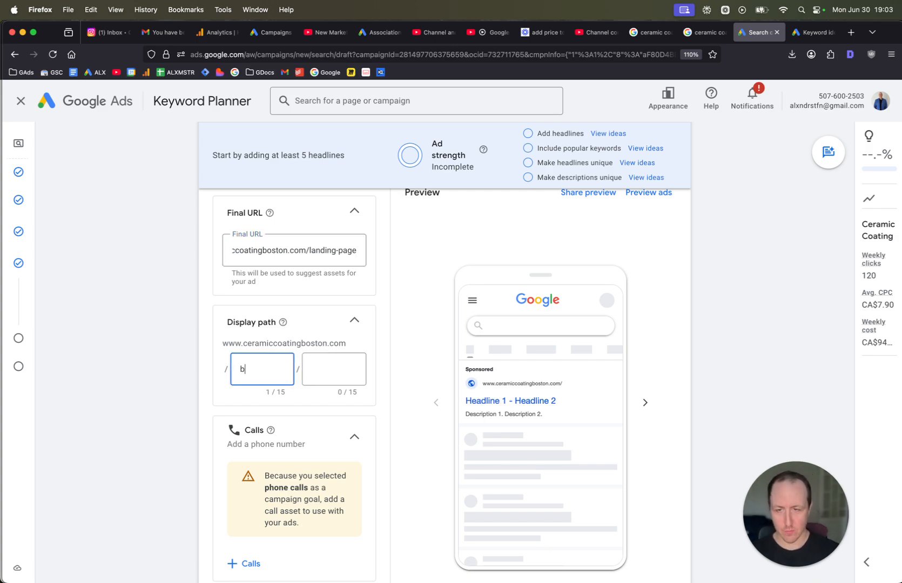
pyautogui.write('os')
pyautogui.press('BackSpace')
pyautogui.write('oston')
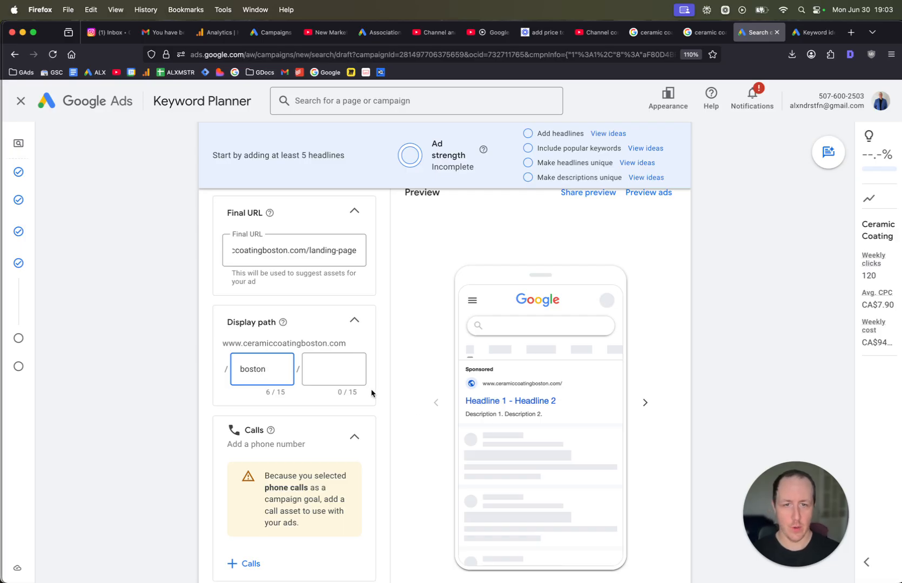
# Add the account's existing phone number as a call asset for the campaign.
pyautogui.keyDown('ctrl'); pyautogui.scroll(3, 527, 392); pyautogui.keyUp('ctrl')
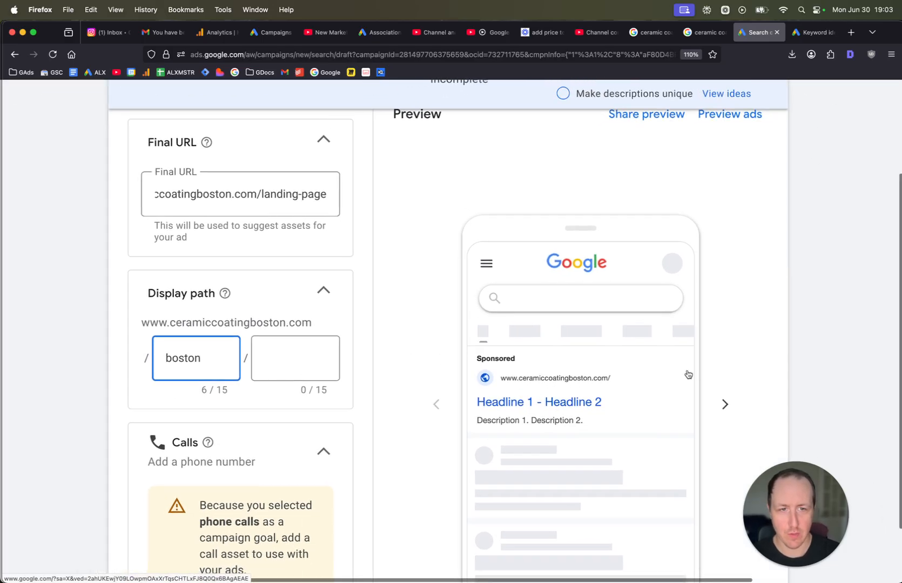
pyautogui.click(858, 369)
pyautogui.scroll(-2, 615, 360)
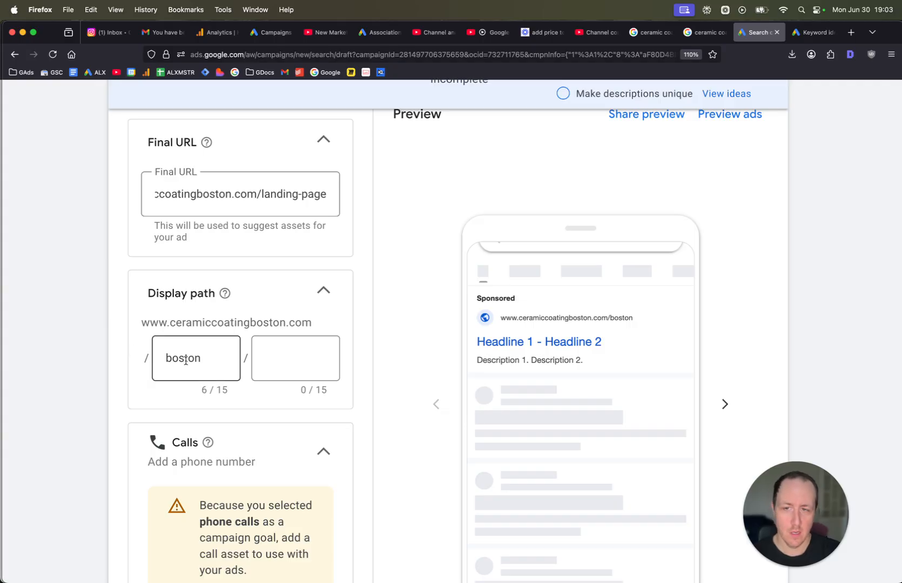
pyautogui.scroll(-3, 224, 379)
pyautogui.scroll(-3, 221, 402)
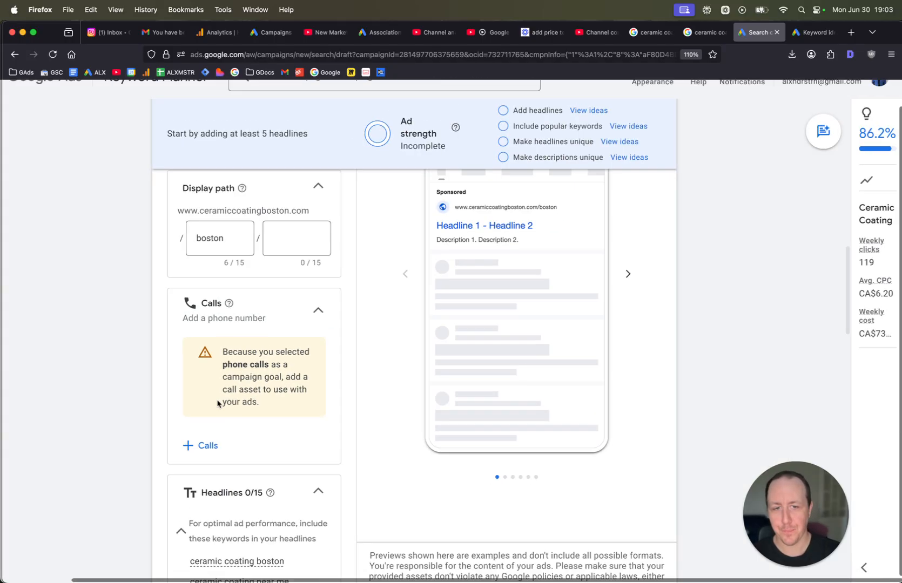
pyautogui.click(249, 450)
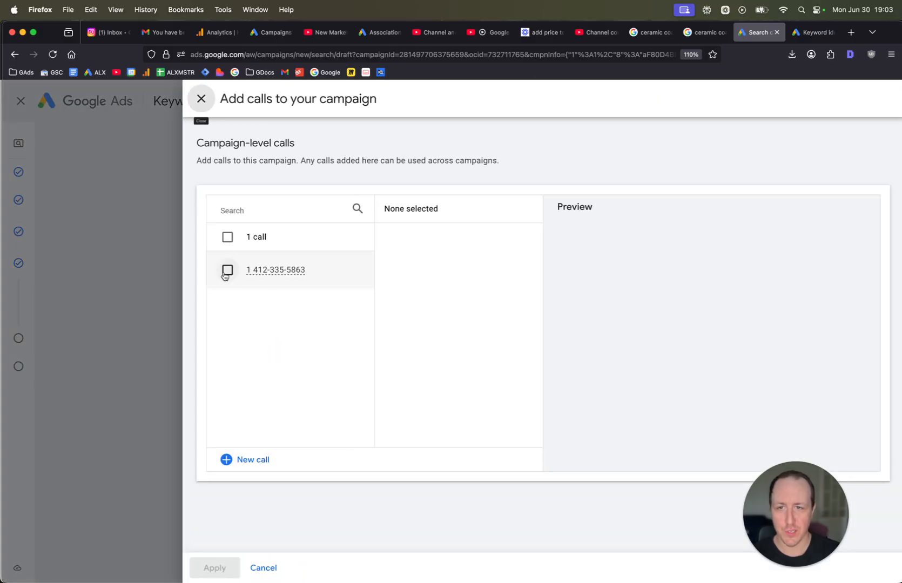
pyautogui.click(227, 270)
pyautogui.click(225, 567)
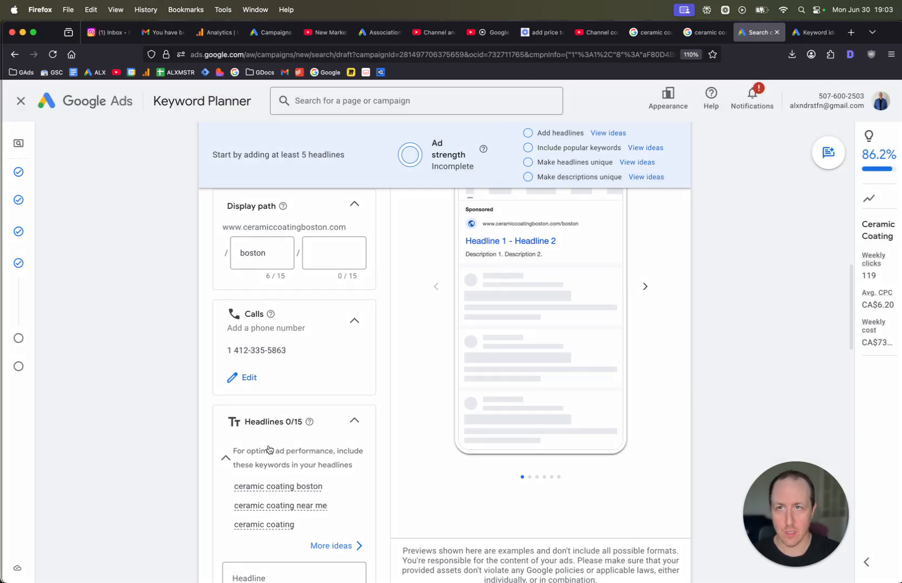
# Enter Ceramic Coating Boston as the ad's first headline.
pyautogui.scroll(1, 484, 331)
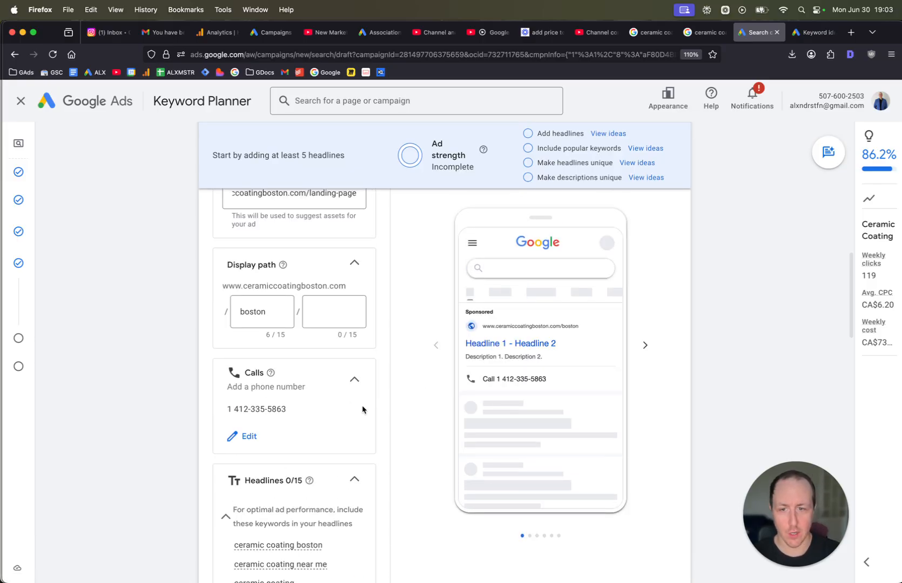
pyautogui.scroll(-10, 361, 404)
pyautogui.scroll(5, 343, 396)
pyautogui.moveTo(252, 390)
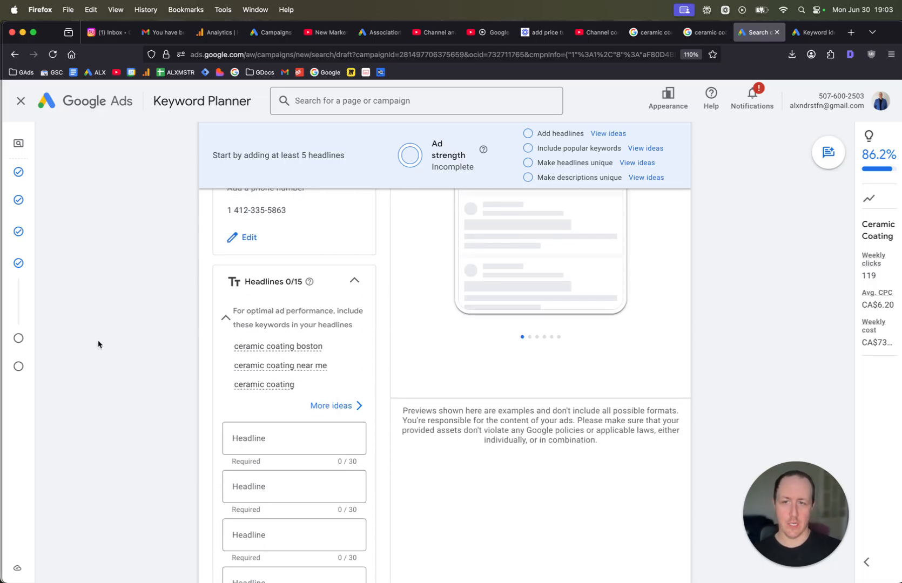
pyautogui.scroll(-1, 333, 436)
pyautogui.click(319, 420)
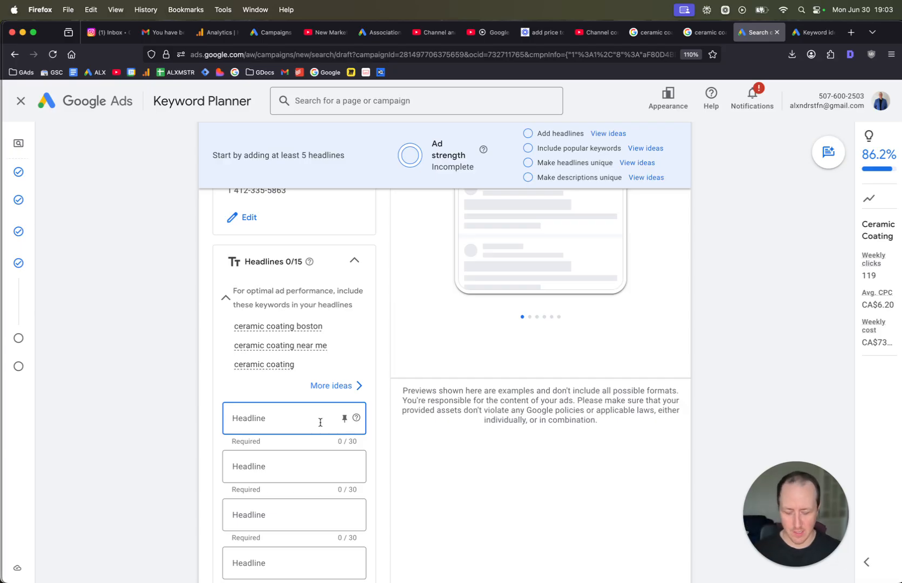
pyautogui.write('Caramic Coari')
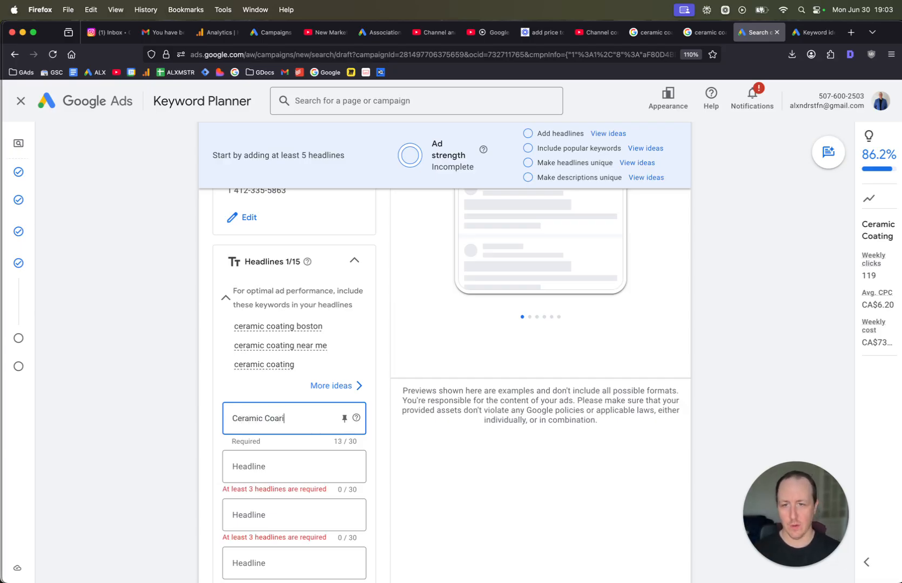
pyautogui.press('BackSpace')
pyautogui.press('BackSpace')
pyautogui.write('ting Boston')
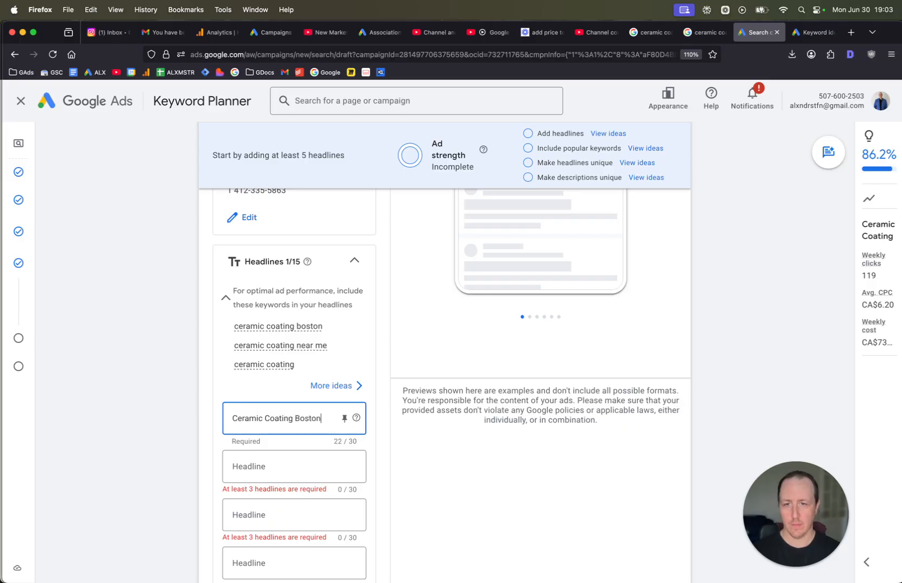
# Enter Ceramic Coating Near You as the second headline, removing the duplicated word Ceramic.
pyautogui.press('Tab')
pyautogui.press('Tab')
pyautogui.press('Tab')
pyautogui.write('Ceramic c')
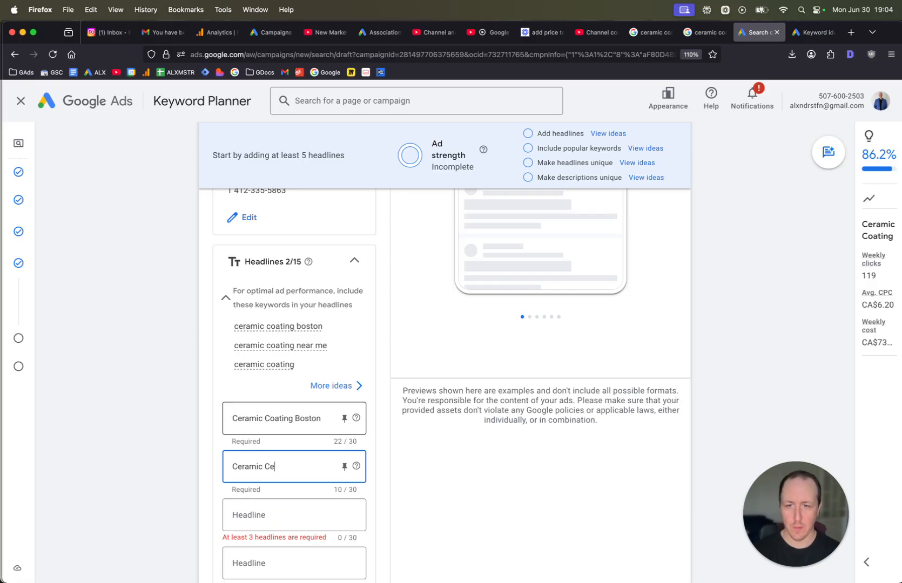
pyautogui.write('erami')
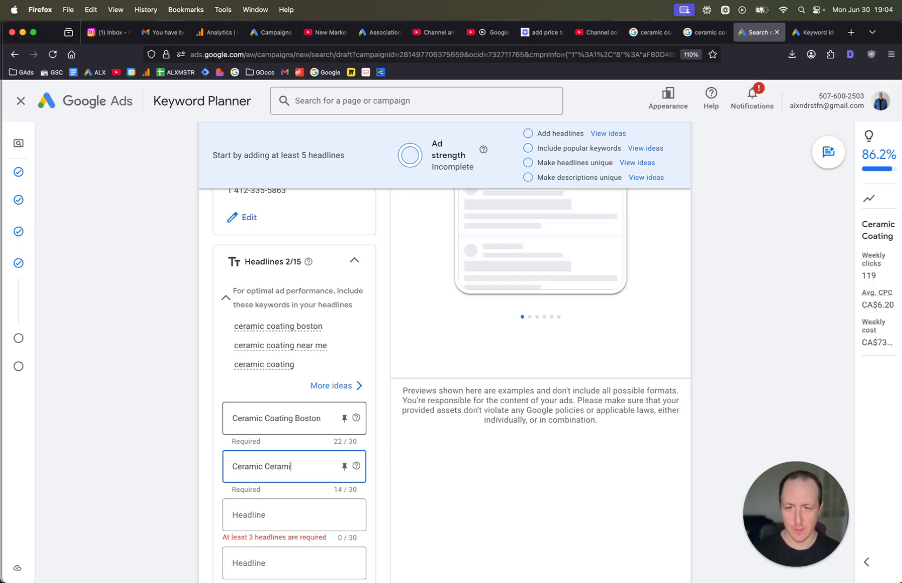
pyautogui.write('c Coating Near Y')
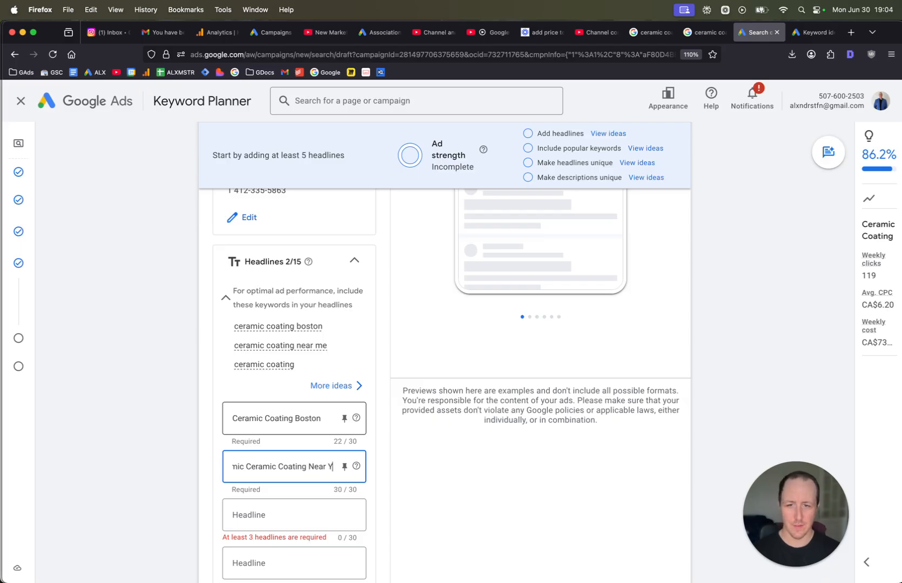
pyautogui.press('BackSpace')
pyautogui.press('BackSpace')
pyautogui.press('BackSpace')
pyautogui.press('BackSpace')
pyautogui.press('BackSpace')
pyautogui.press('BackSpace')
pyautogui.press('BackSpace')
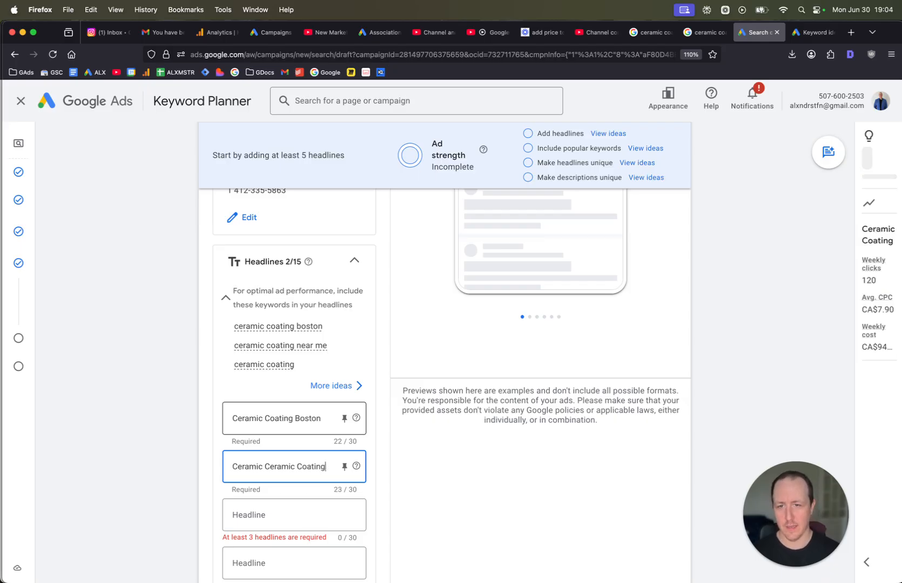
pyautogui.write('Near Y')
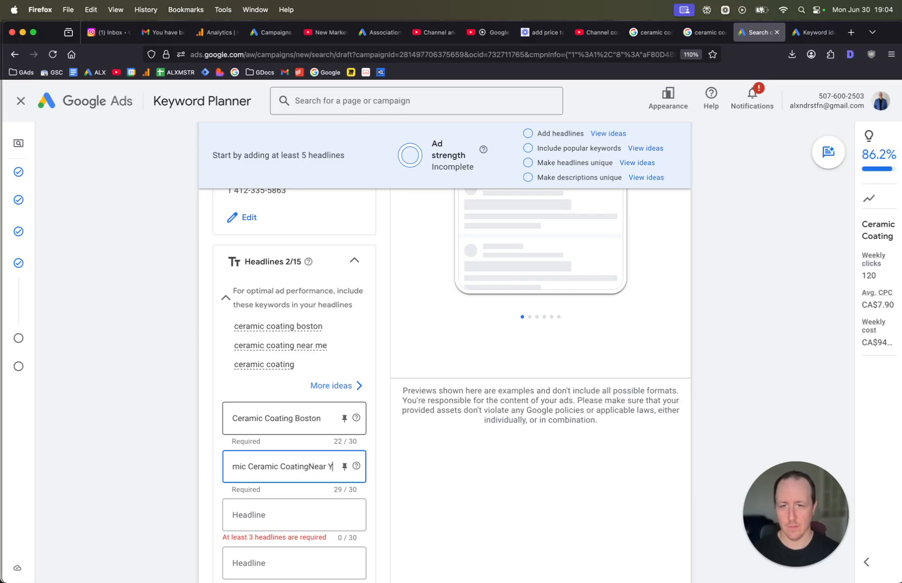
pyautogui.press('BackSpace')
pyautogui.press('BackSpace')
pyautogui.press('BackSpace')
pyautogui.press('BackSpace')
pyautogui.press('BackSpace')
pyautogui.press('BackSpace')
pyautogui.write('Near You')
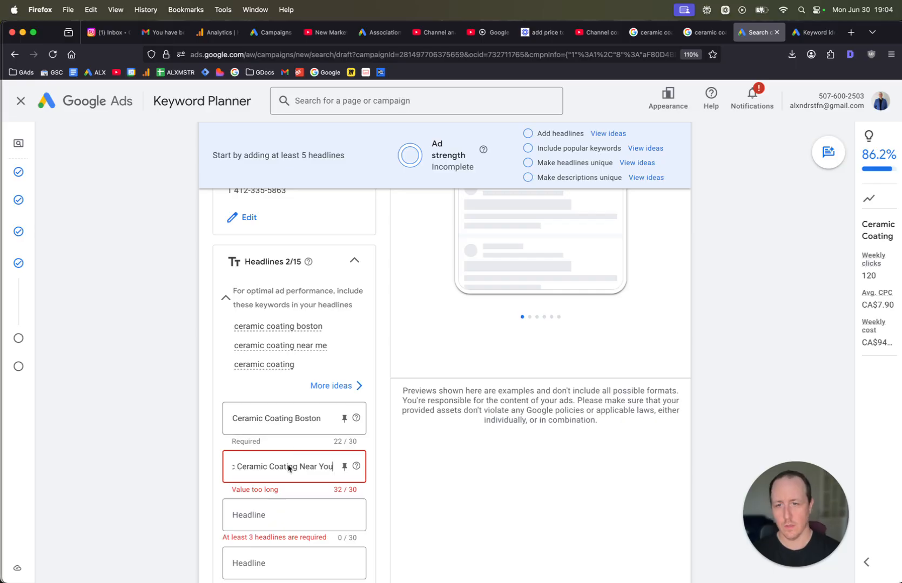
pyautogui.doubleClick(259, 468)
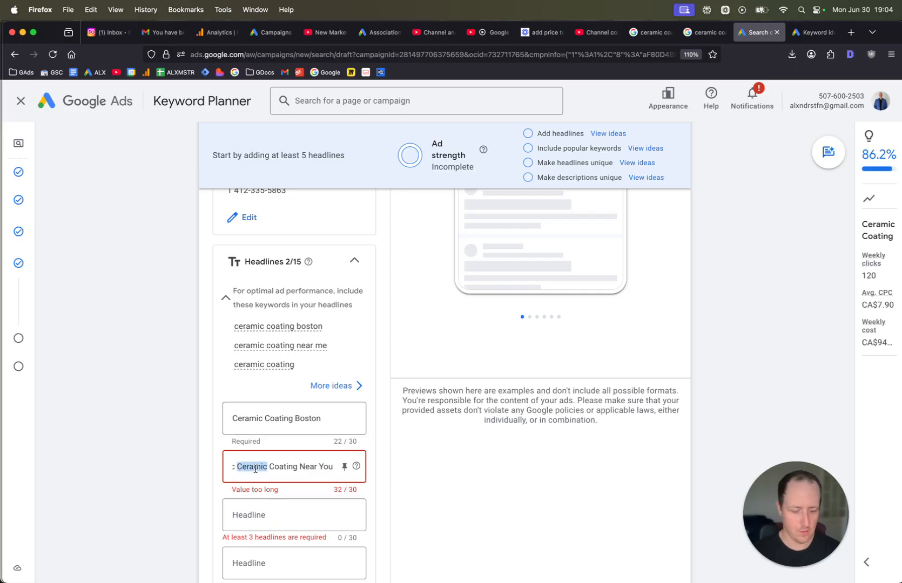
pyautogui.press('BackSpace')
pyautogui.press('BackSpace')
# Enter Boston Ceramic Coating as the third headline.
pyautogui.click(276, 516)
pyautogui.scroll(-3, 277, 516)
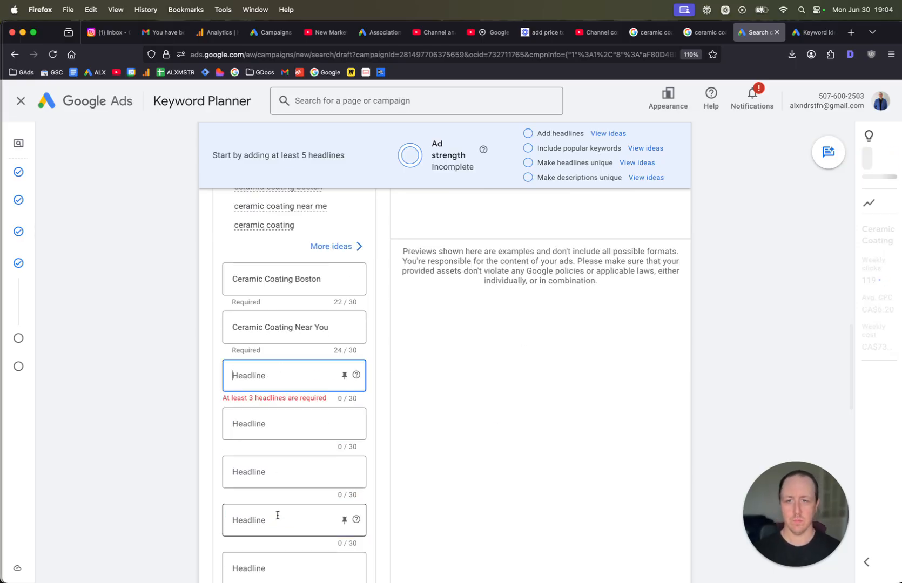
pyautogui.write('Bos')
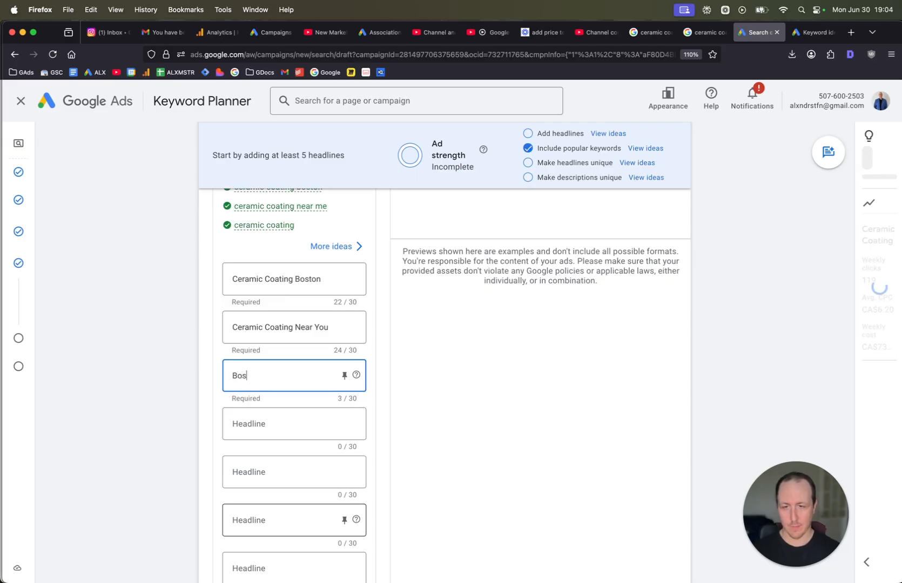
pyautogui.write('ton Ceramic Coat')
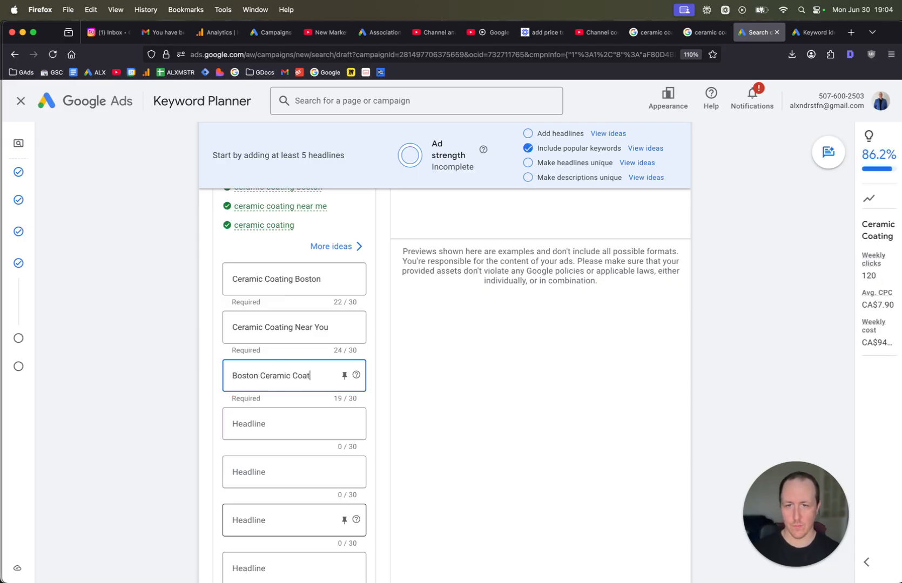
pyautogui.write('ing')
pyautogui.press('Tab')
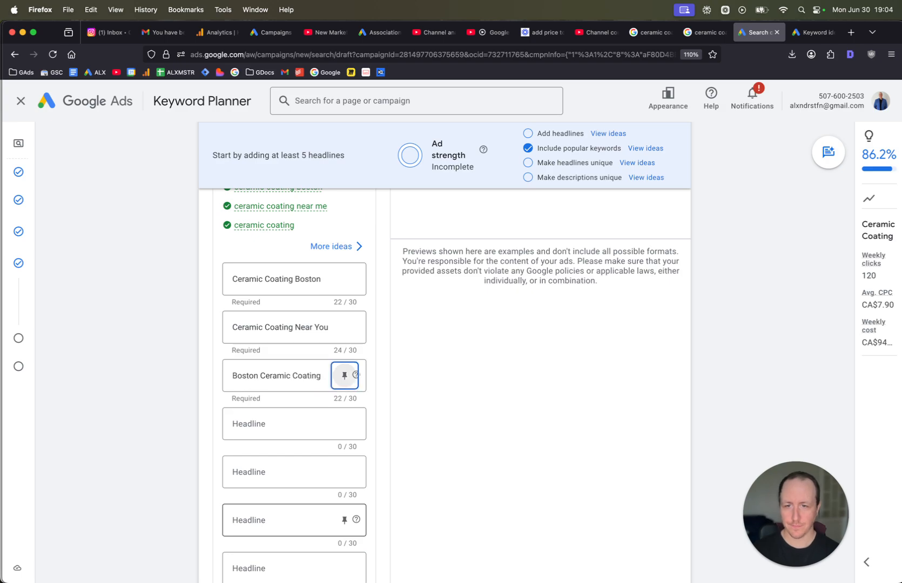
# Enter Looking For Ceramic Coating? as the fourth headline.
pyautogui.press('Tab')
pyautogui.write('We')
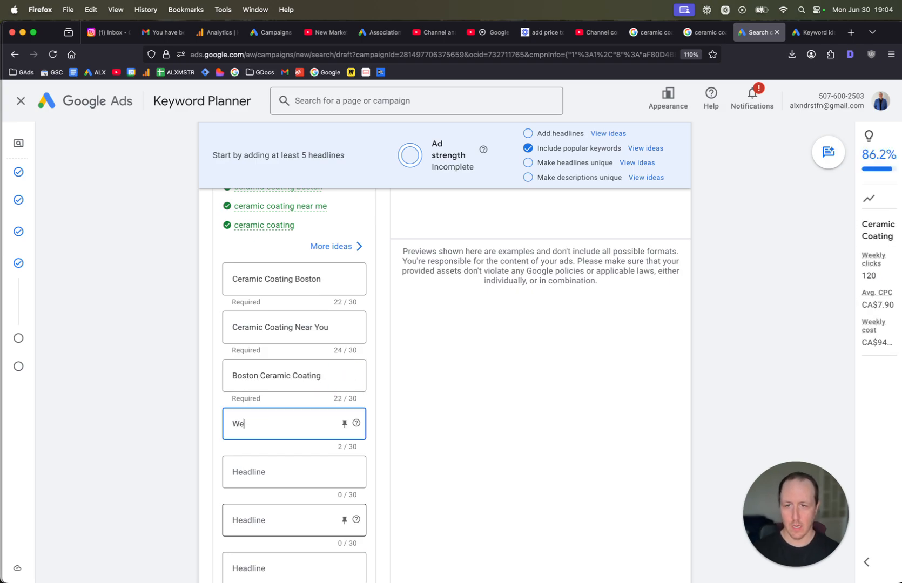
pyautogui.press('BackSpace')
pyautogui.write('Lookin')
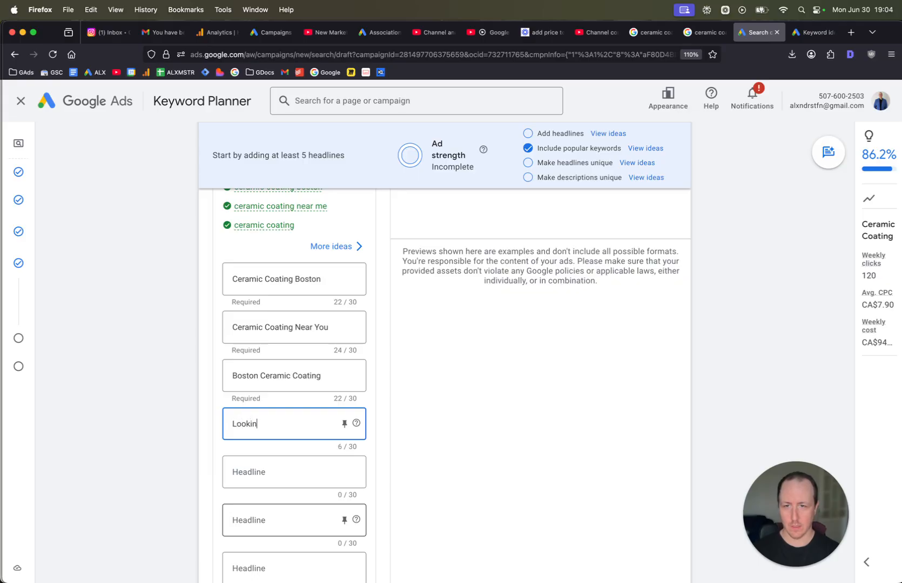
pyautogui.write('g For Ceramic Coating?')
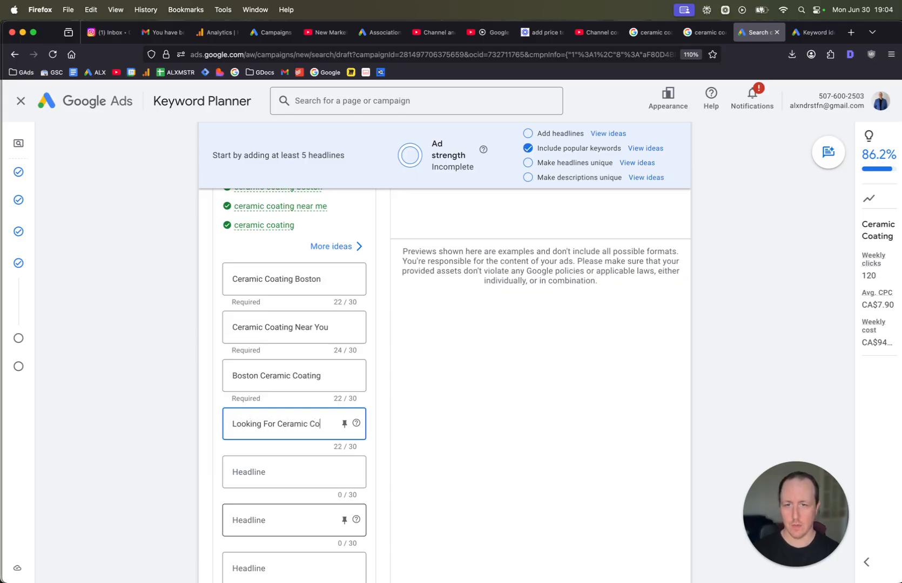
# Enter Ceramic Coating From $997 as the fifth headline.
pyautogui.click(276, 471)
pyautogui.write('Ceramic Coatin')
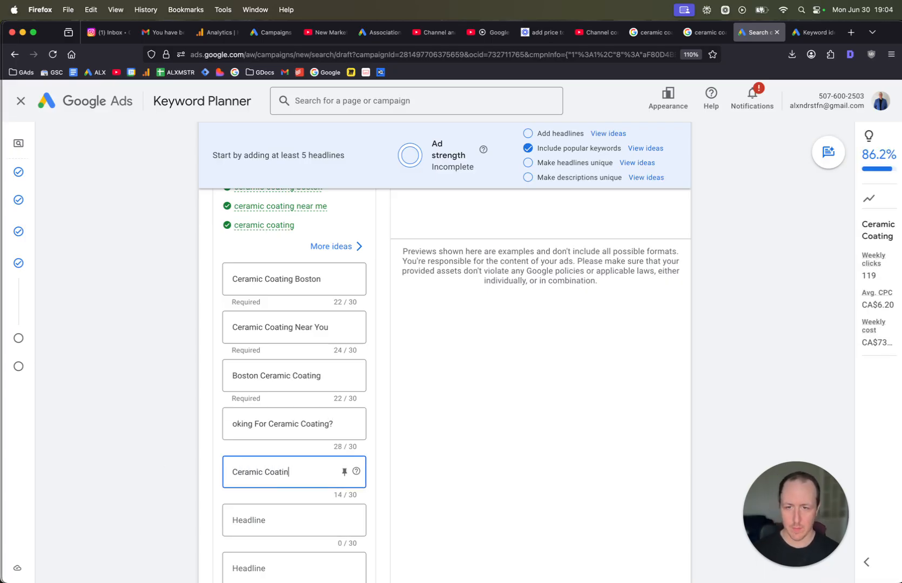
pyautogui.write('g From $99')
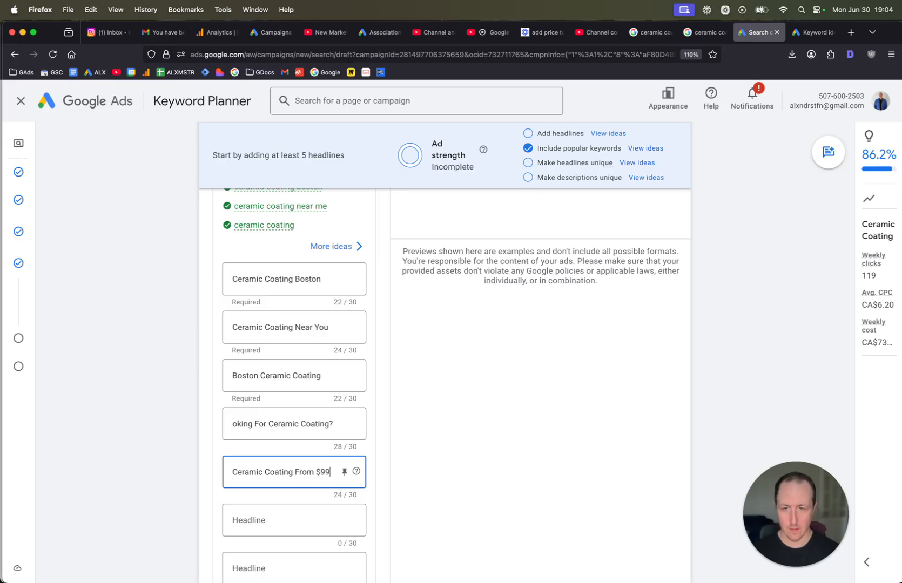
pyautogui.write('7')
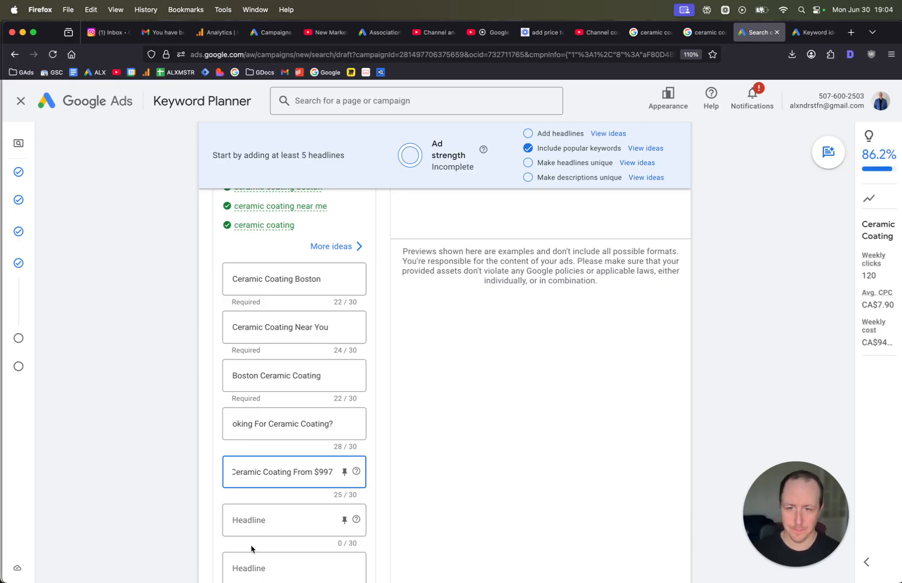
# Enter We Work on All Vehicles as the sixth headline.
pyautogui.click(260, 522)
pyautogui.write('We Wo')
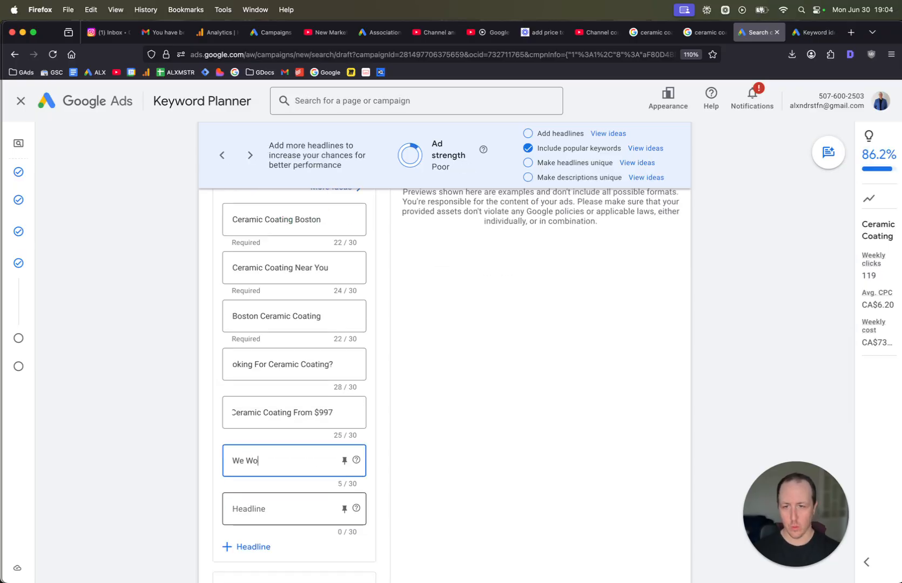
pyautogui.write('rk on All Vehicles')
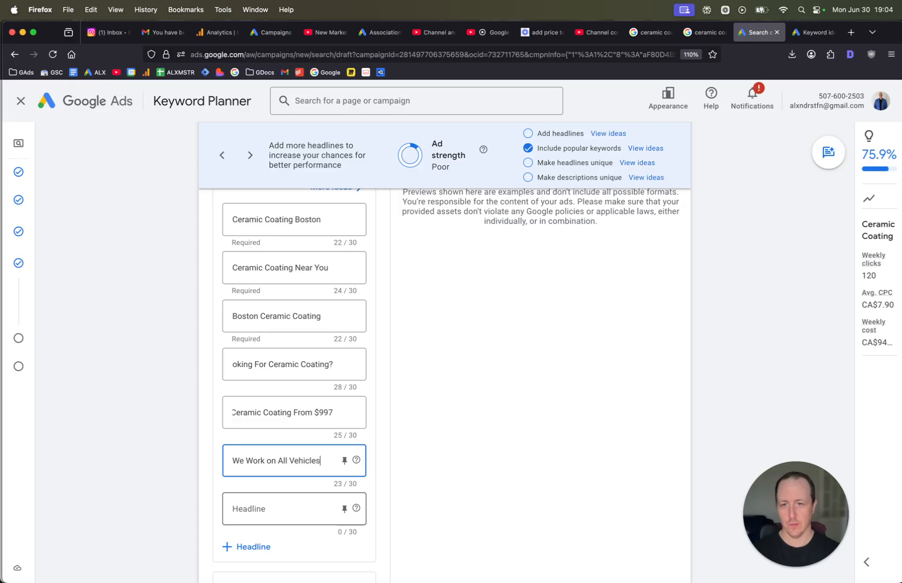
pyautogui.press('Tab')
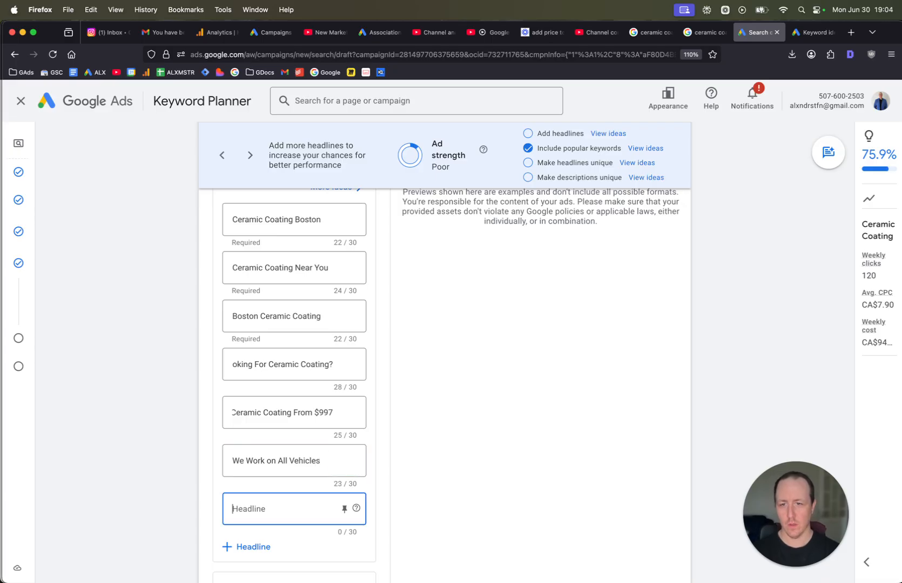
# Enter Protect Your Vehicle Today as the seventh headline.
pyautogui.write('Protect Your Ve')
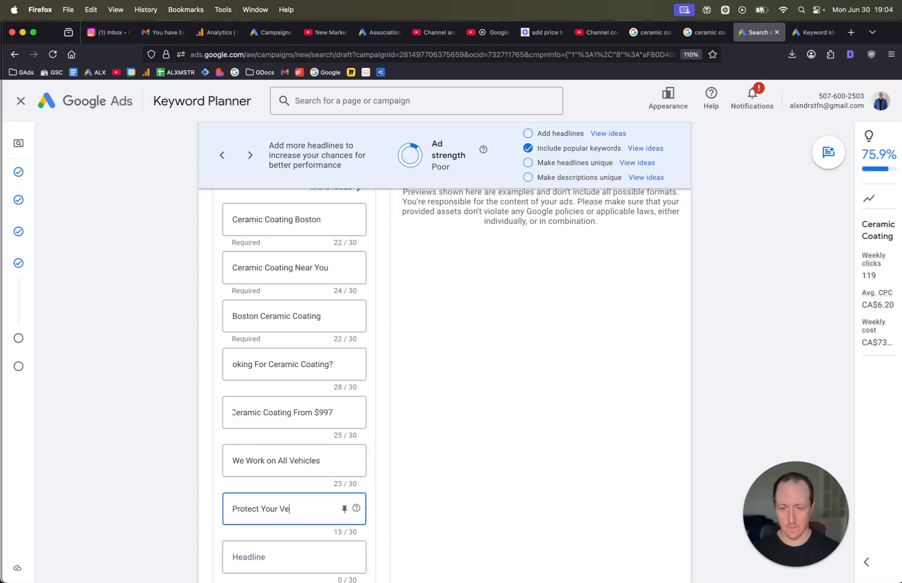
pyautogui.write('jicl')
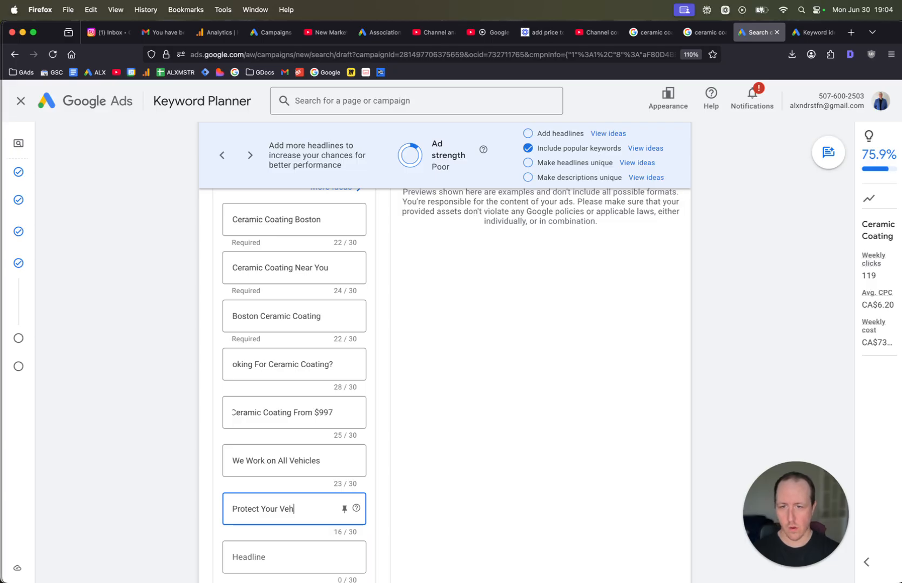
pyautogui.write('e Today')
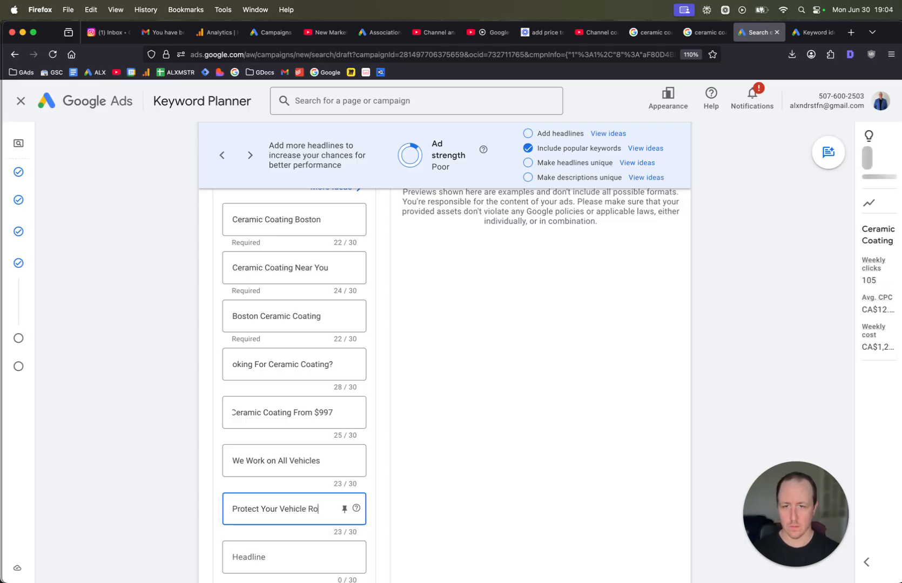
pyautogui.scroll(-3, 262, 527)
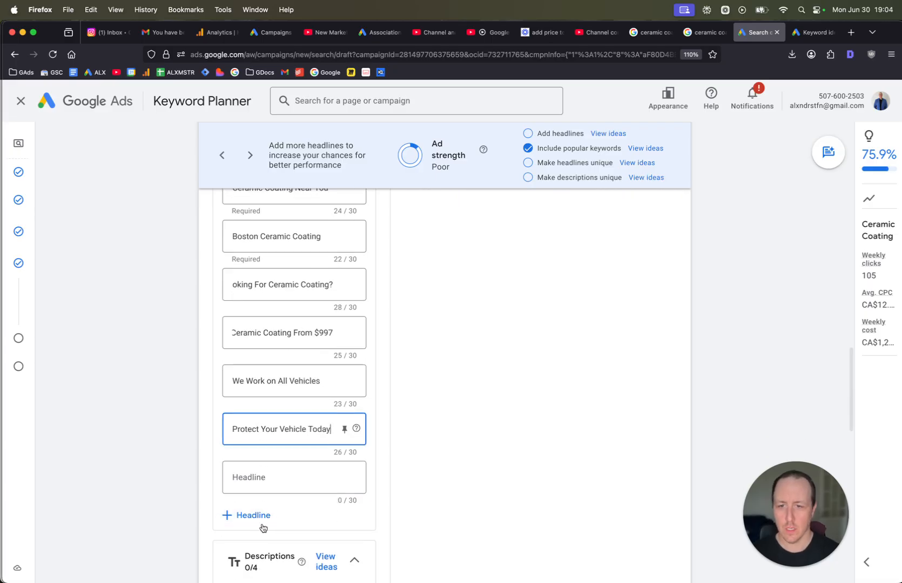
# Enter Prevent Paint & Body Damage as the eighth headline.
pyautogui.click(295, 478)
pyautogui.write('Pre')
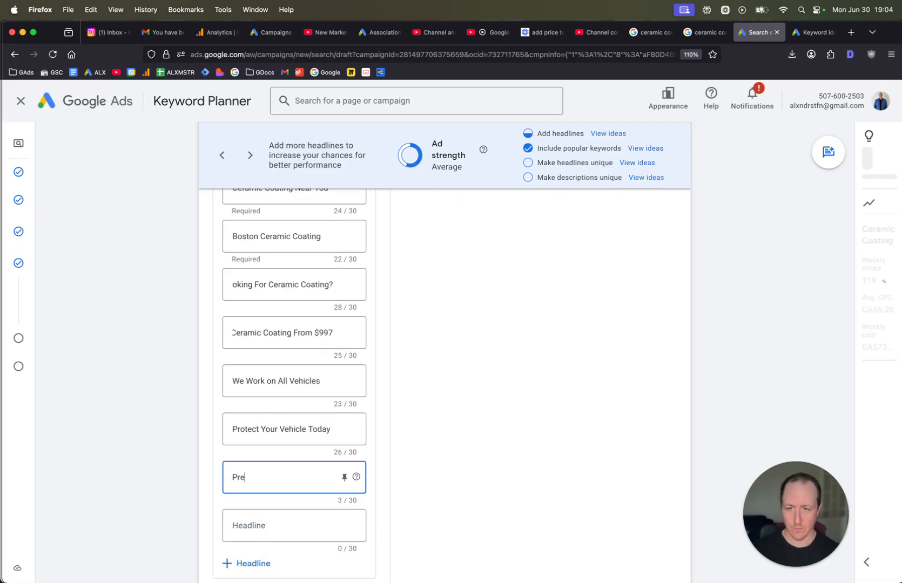
pyautogui.write('vent Paint & B')
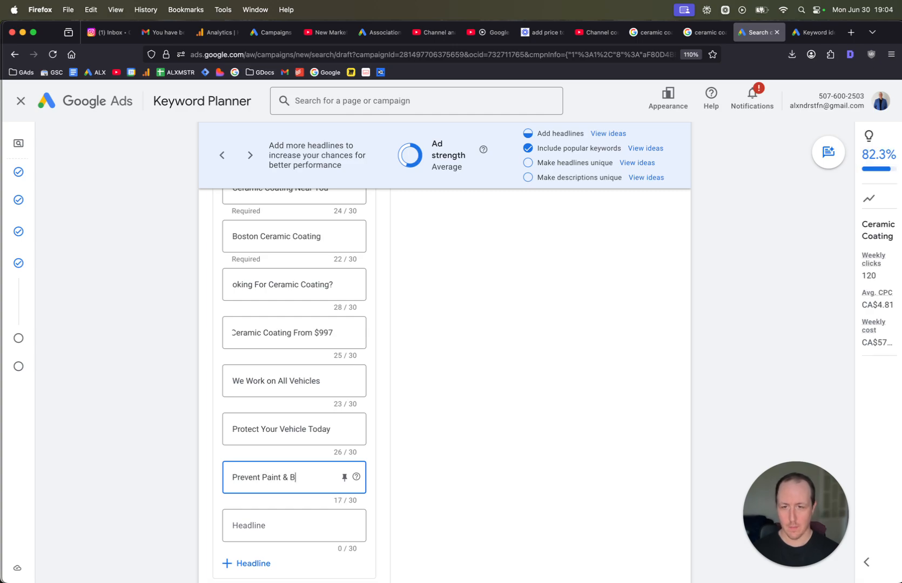
pyautogui.write('ody Damage')
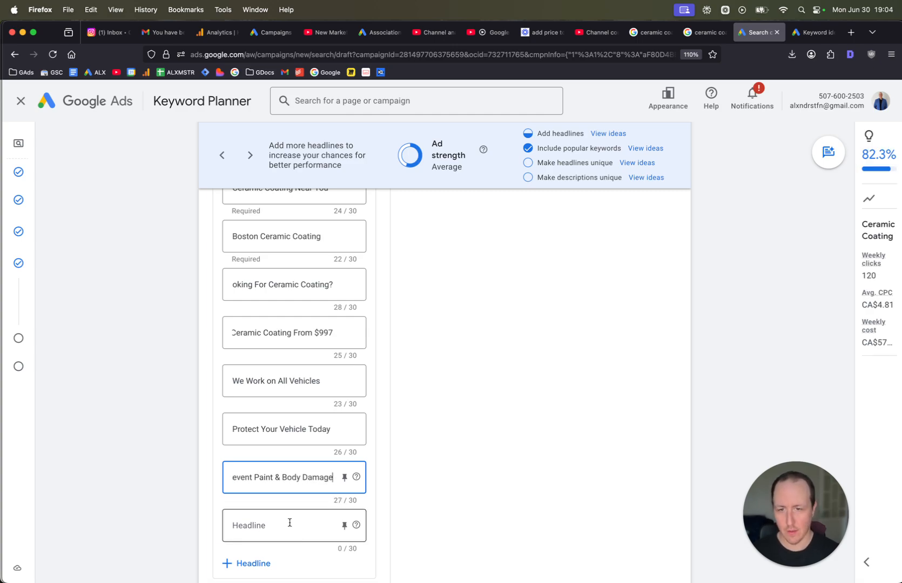
# Enter Call Us to Book as the ninth headline.
pyautogui.click(289, 523)
pyautogui.write('Call us ')
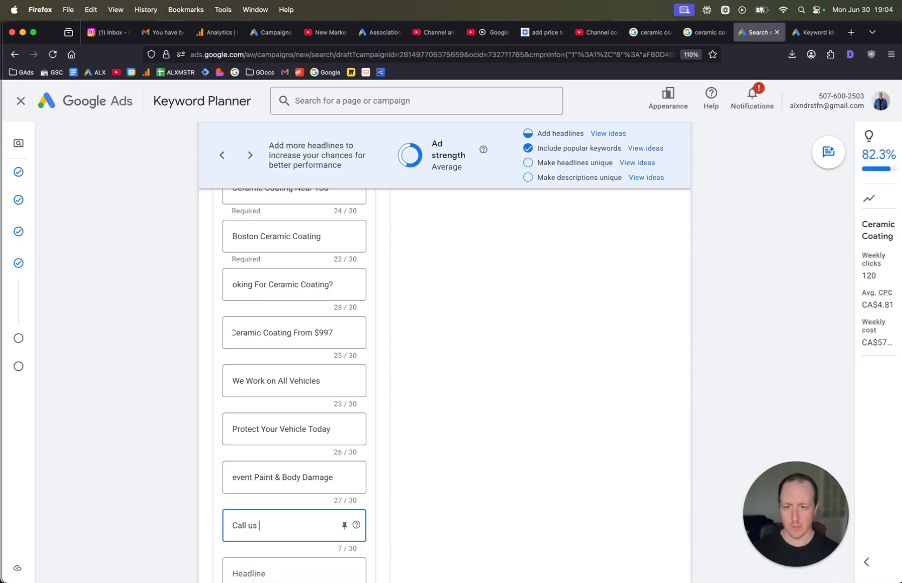
pyautogui.write('Us to Book')
pyautogui.press('Tab')
pyautogui.press('Tab')
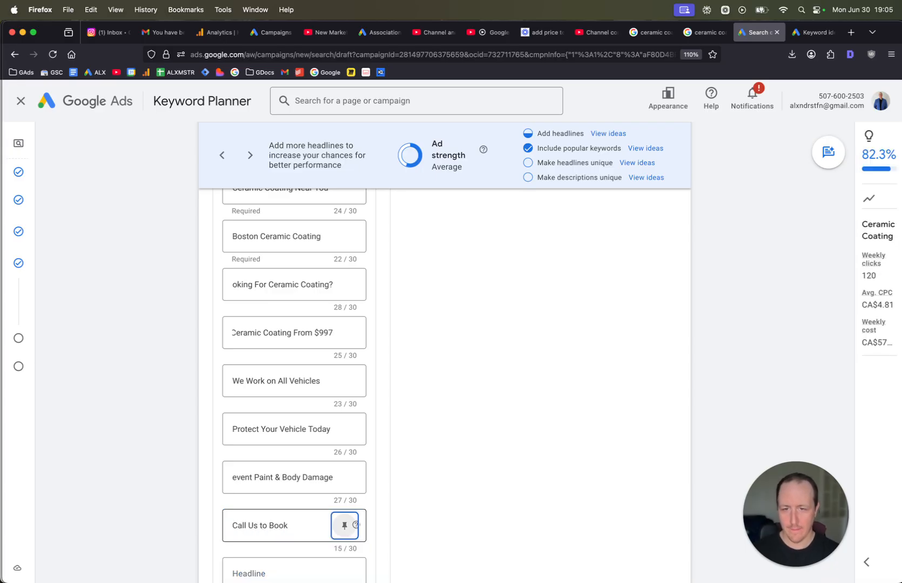
# Enter Serving All of Boston as the tenth headline.
pyautogui.press('Tab')
pyautogui.write('Serving ')
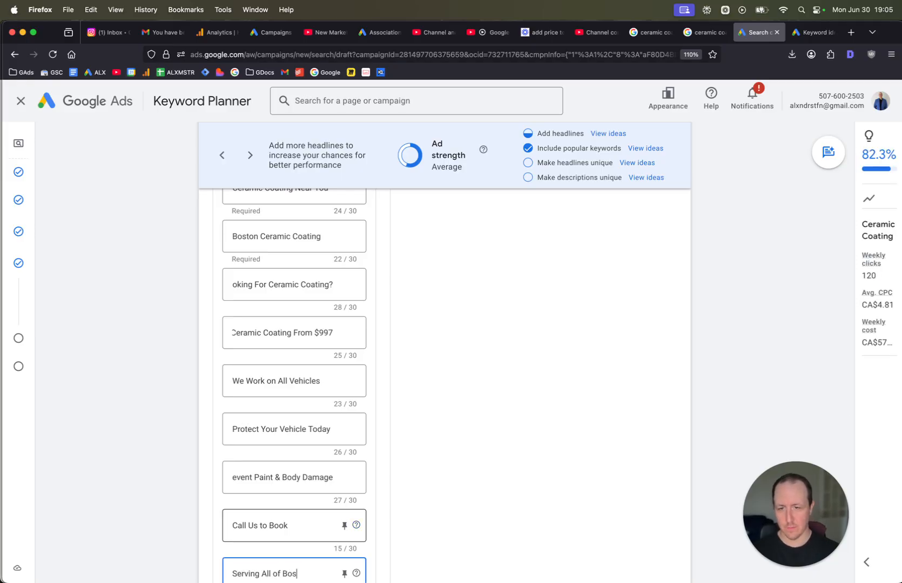
pyautogui.write('All of Bosto')
pyautogui.scroll(-3, 288, 522)
pyautogui.write('n')
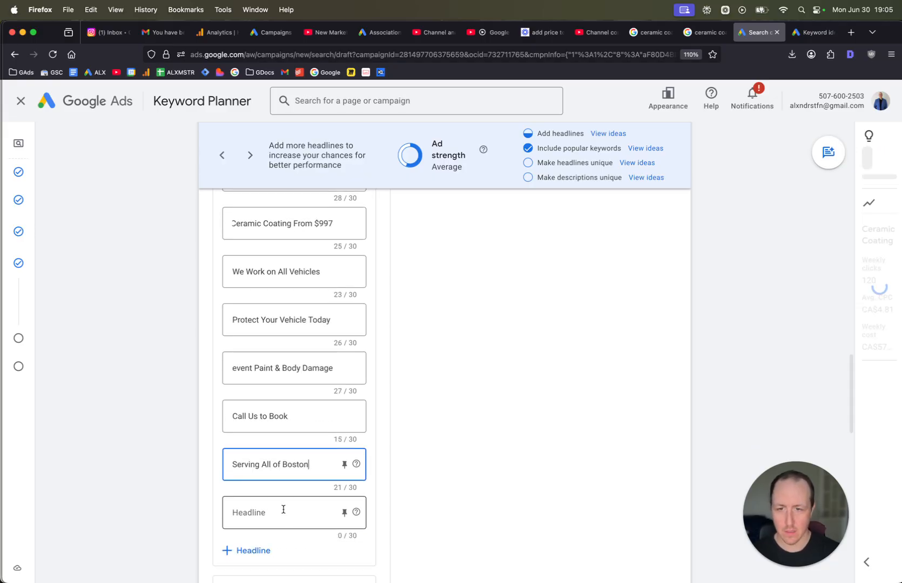
# Enter Mention Ad Get 10% Off as the eleventh headline.
pyautogui.click(283, 510)
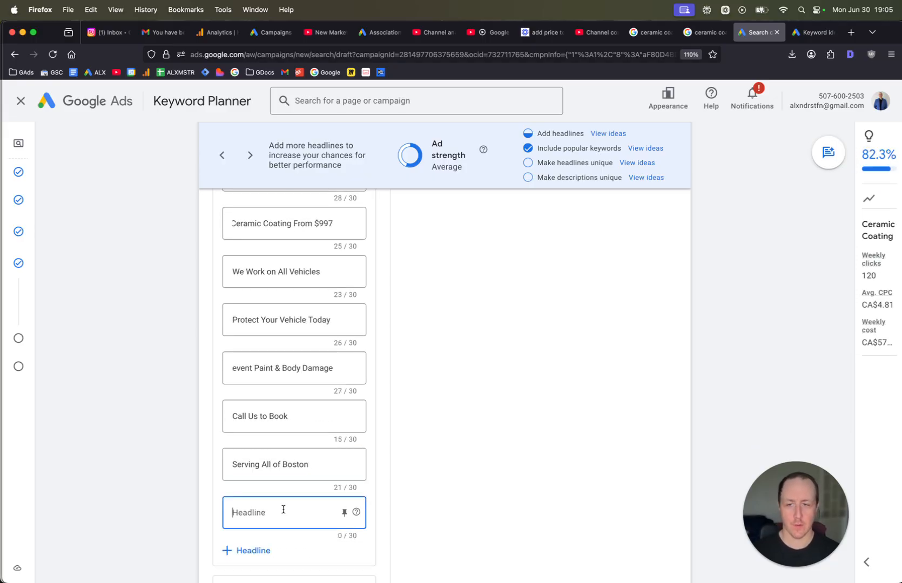
pyautogui.write('Mention Ad Get 10% Off')
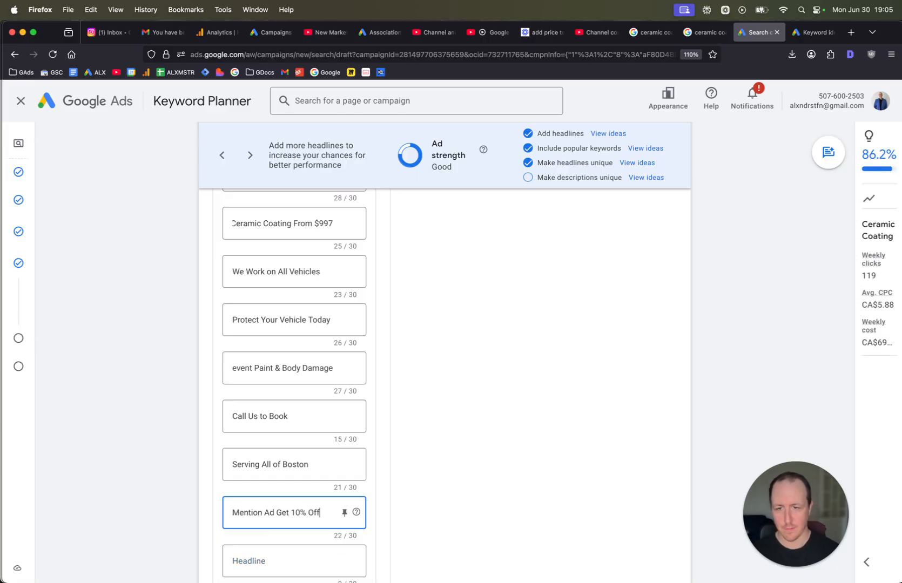
pyautogui.scroll(15, 411, 519)
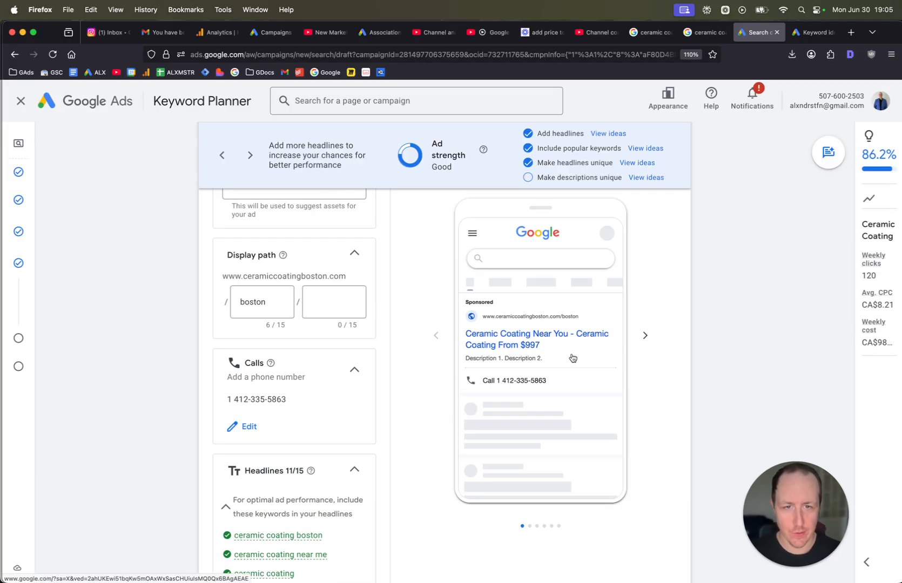
# Enter the first description: We're the best ceramic coating team in Boston. Call today. Protect your vehicle.
pyautogui.scroll(-15, 433, 397)
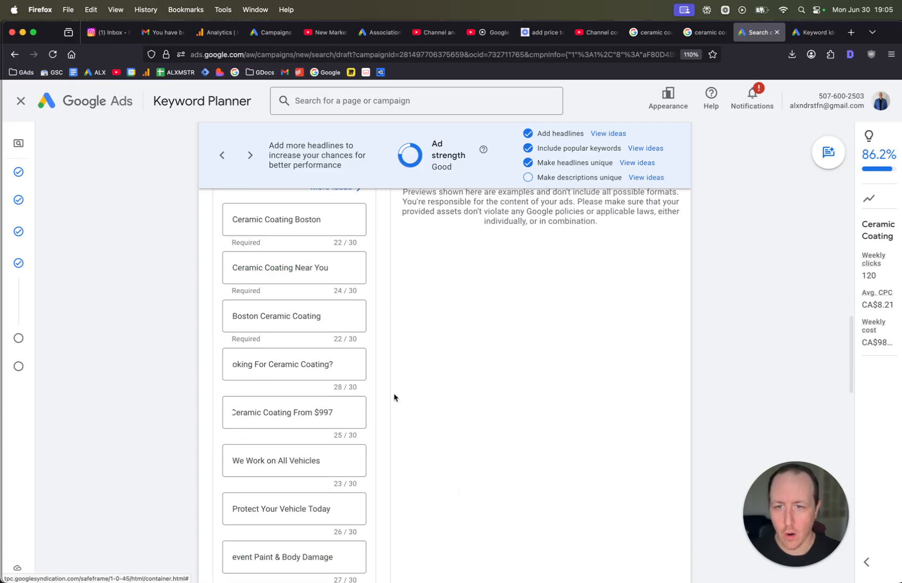
pyautogui.scroll(-2, 330, 390)
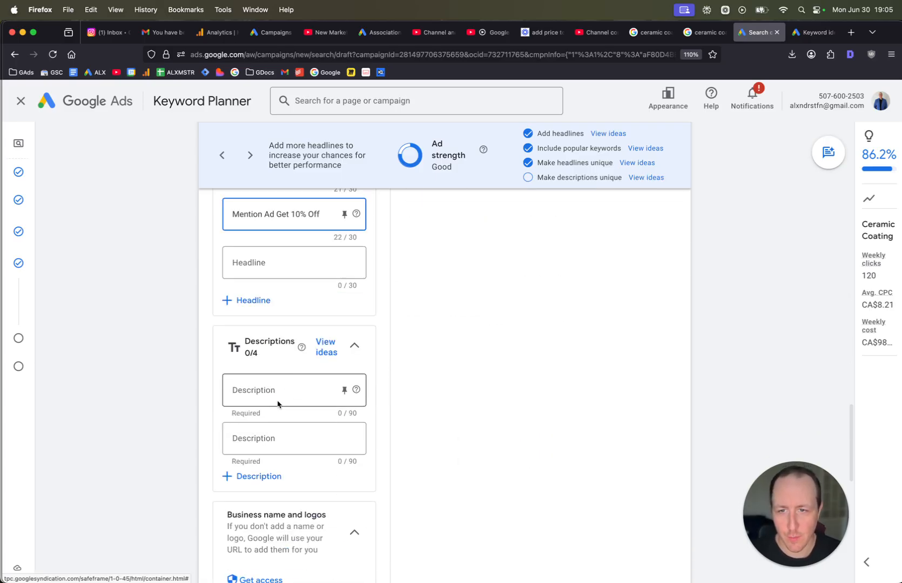
pyautogui.click(275, 389)
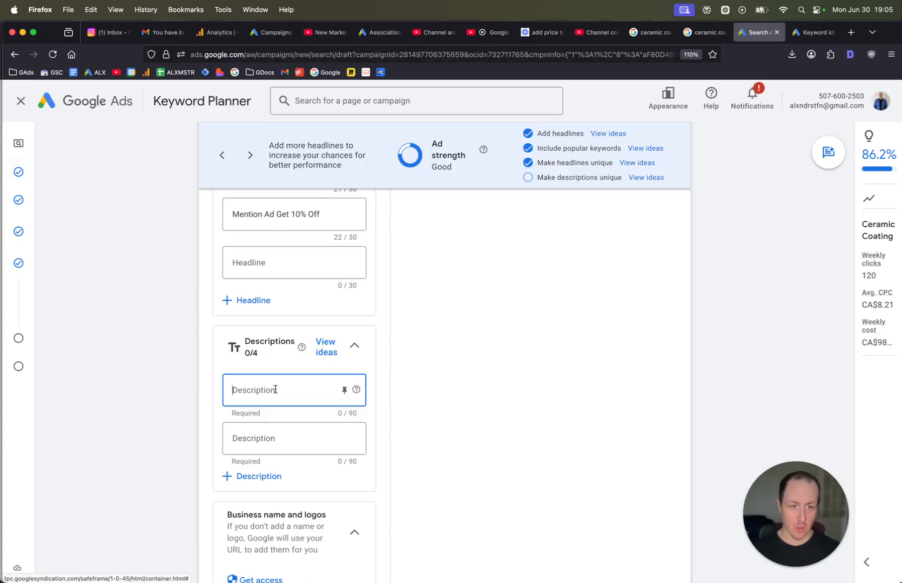
pyautogui.write('Cer')
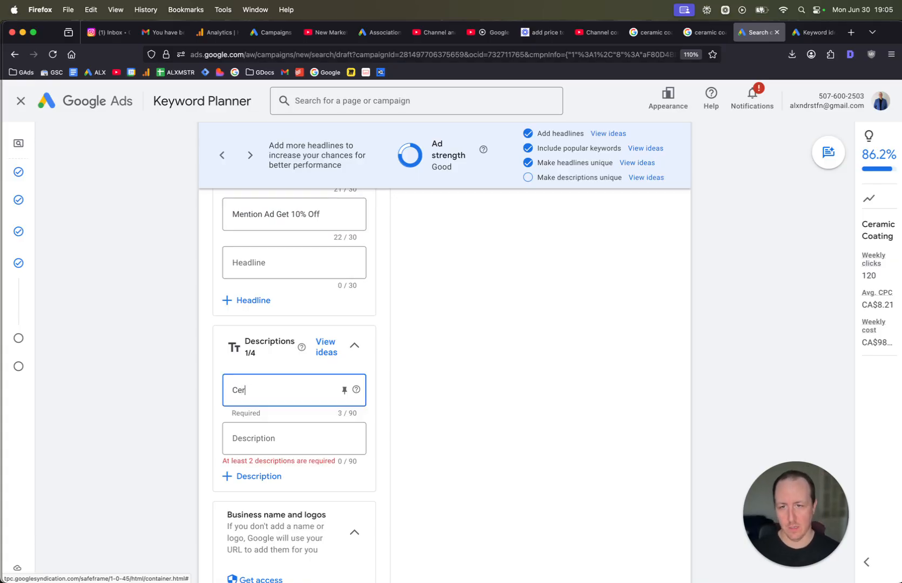
pyautogui.press('BackSpace')
pyautogui.press('BackSpace')
pyautogui.press('BackSpace')
pyautogui.write('We')
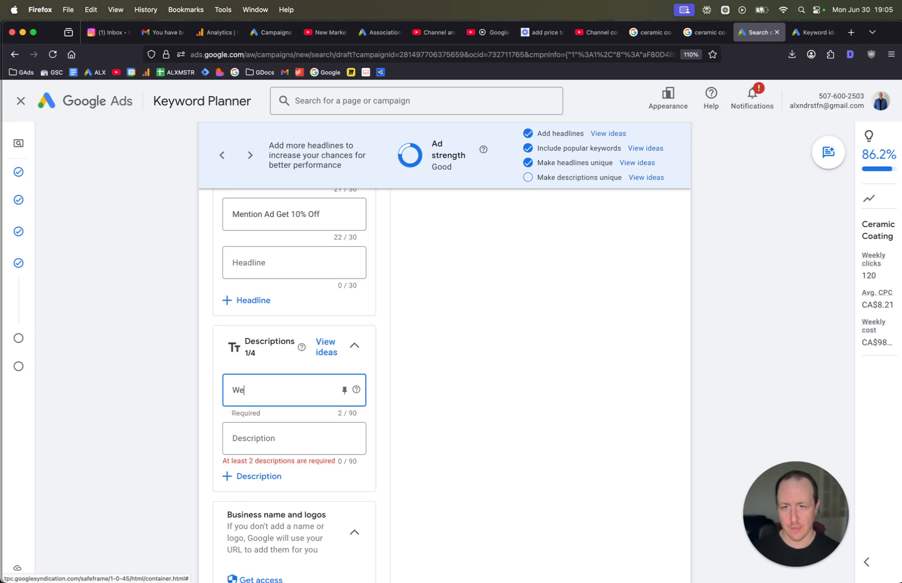
pyautogui.write("'re the best cer")
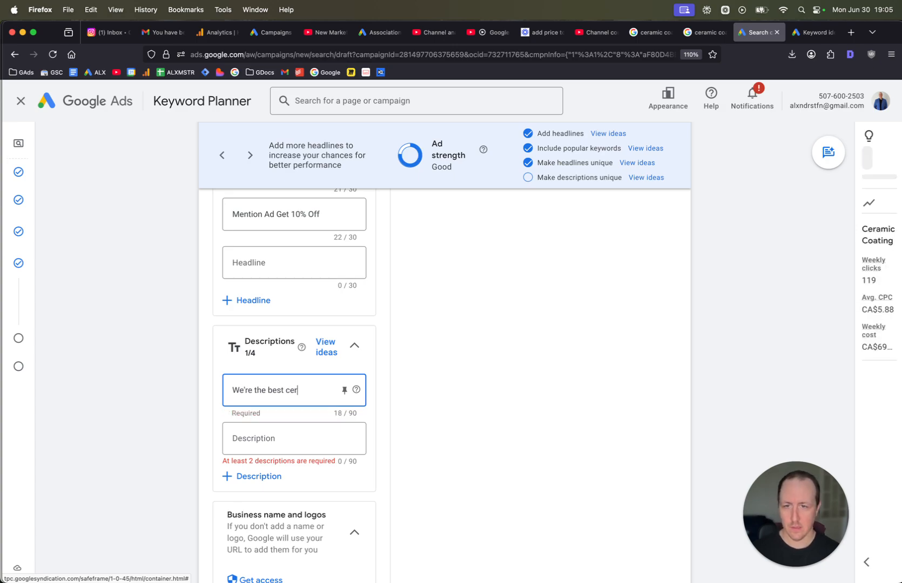
pyautogui.write('amic coating t')
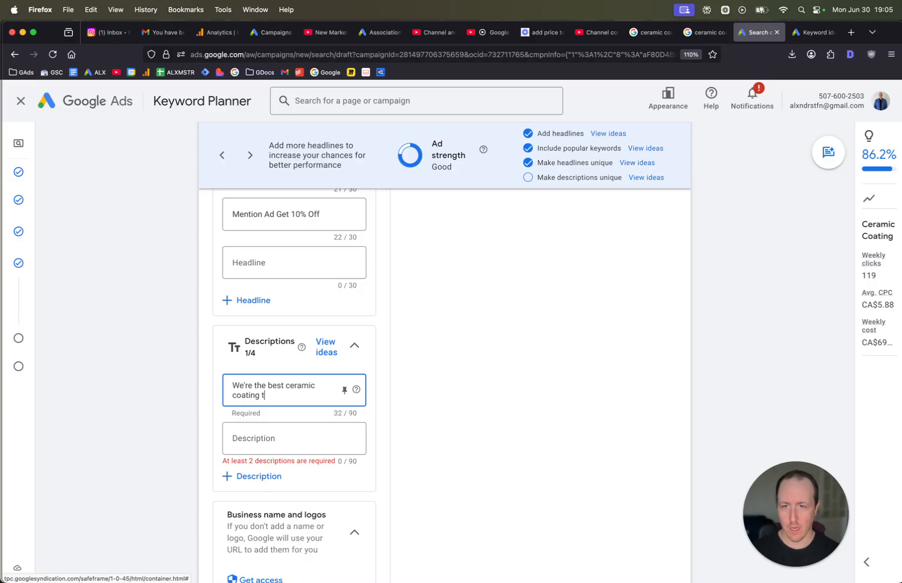
pyautogui.write('eam in Boston.')
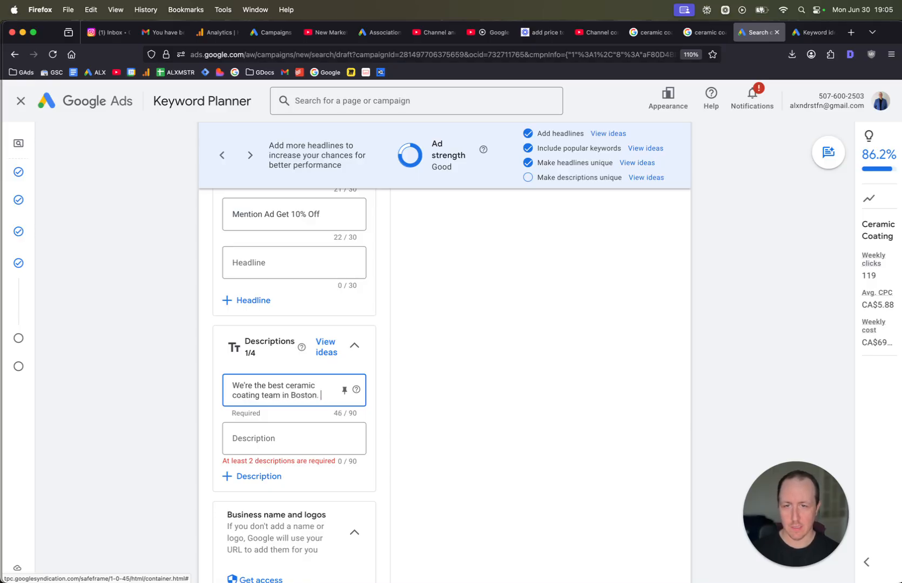
pyautogui.write(' Call tod')
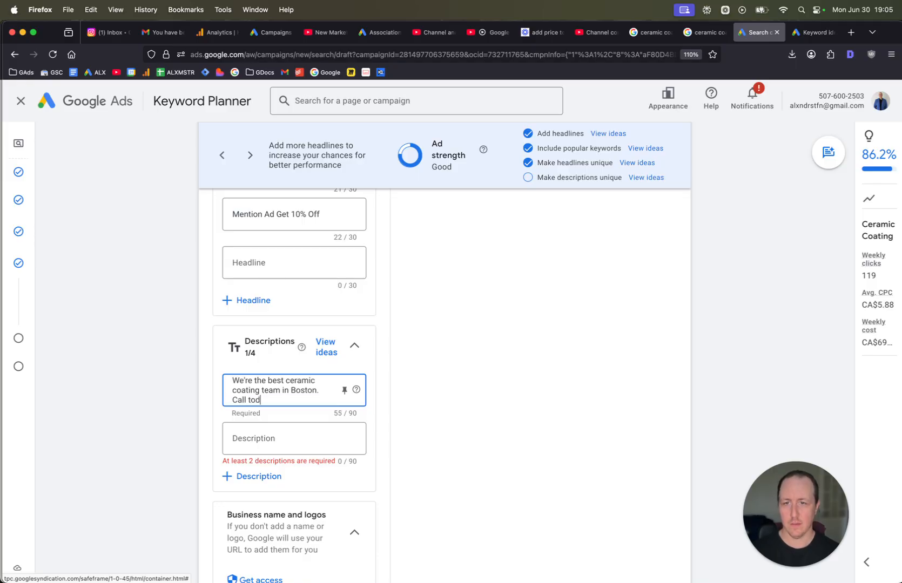
pyautogui.write('ay.')
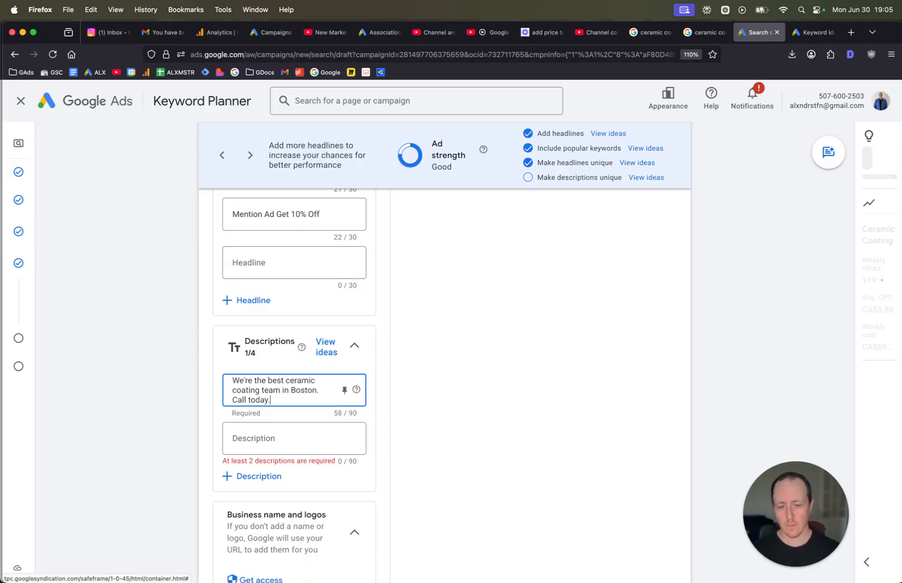
pyautogui.write(' Protect your')
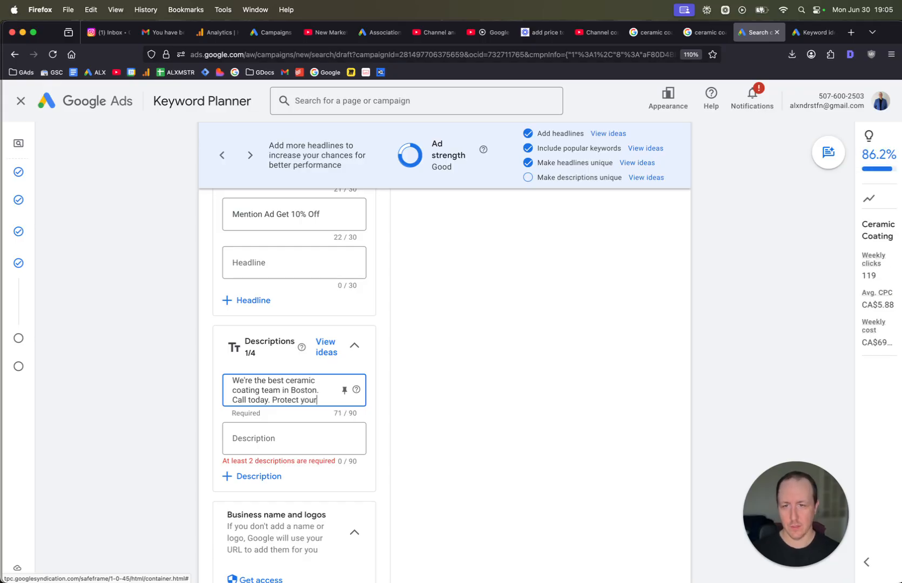
pyautogui.write(' beau')
pyautogui.press('BackSpace')
pyautogui.press('BackSpace')
pyautogui.press('BackSpace')
pyautogui.press('BackSpace')
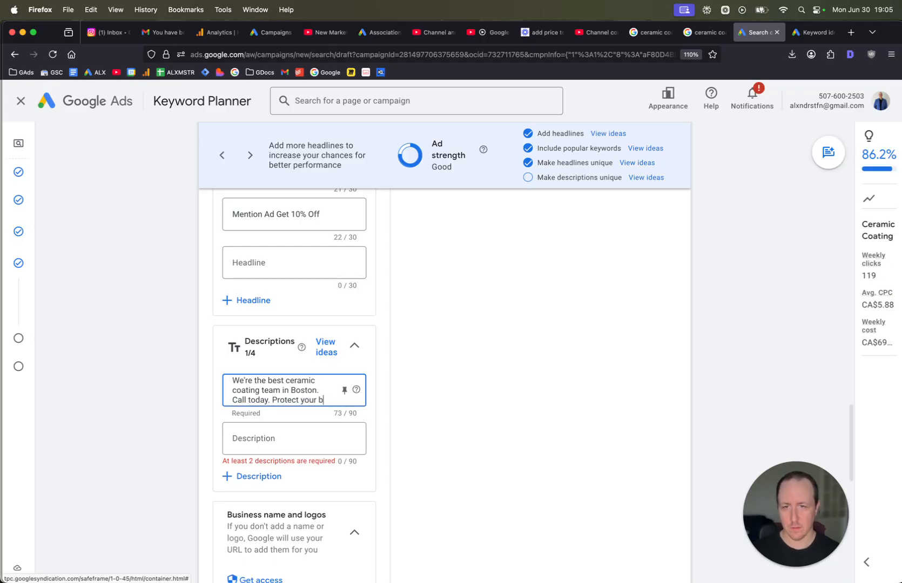
pyautogui.write('vehicle.')
# Enter the second description: Ceramic coating in Boston from just $997. Get 10% off your coating. Give us a call now.
pyautogui.press('Tab')
pyautogui.press('Tab')
pyautogui.press('Tab')
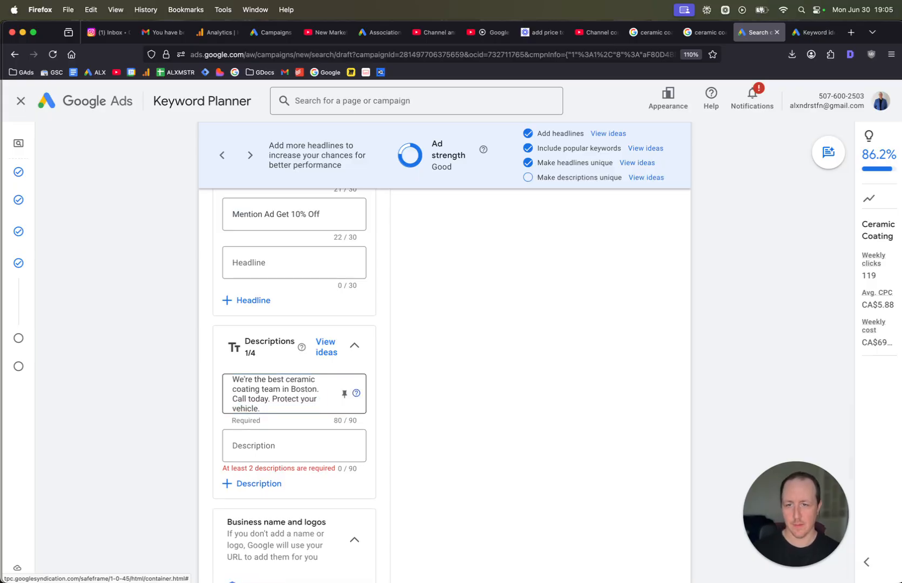
pyautogui.write('Cer')
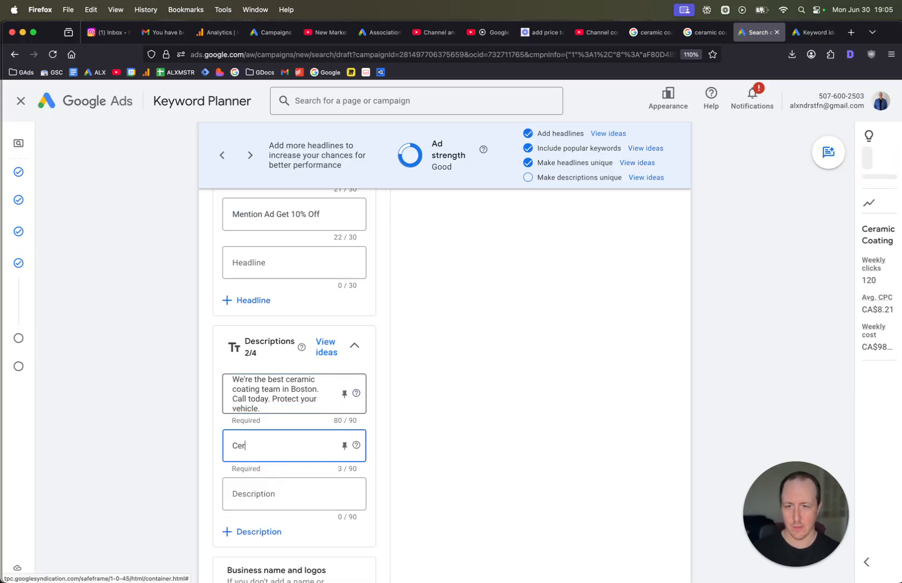
pyautogui.write('amic coating in Bo')
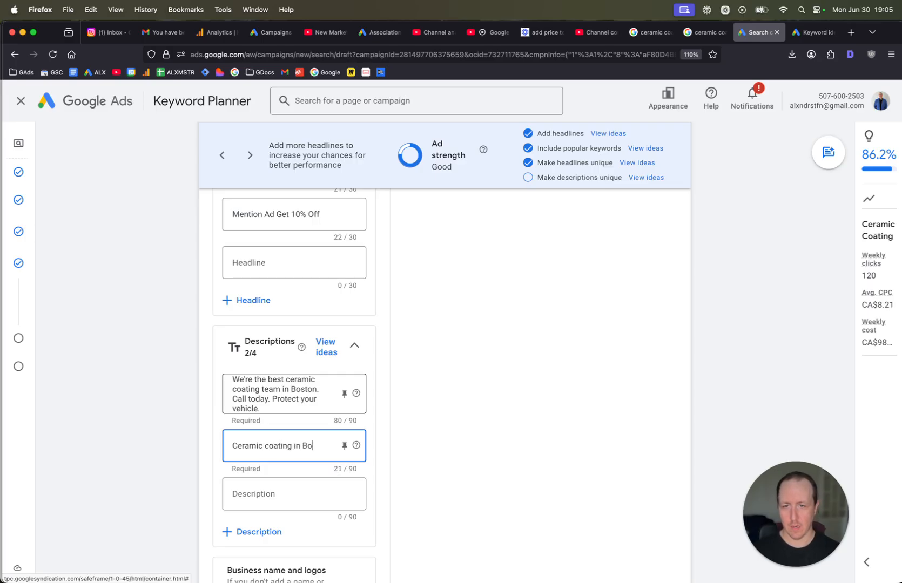
pyautogui.write('ston from just')
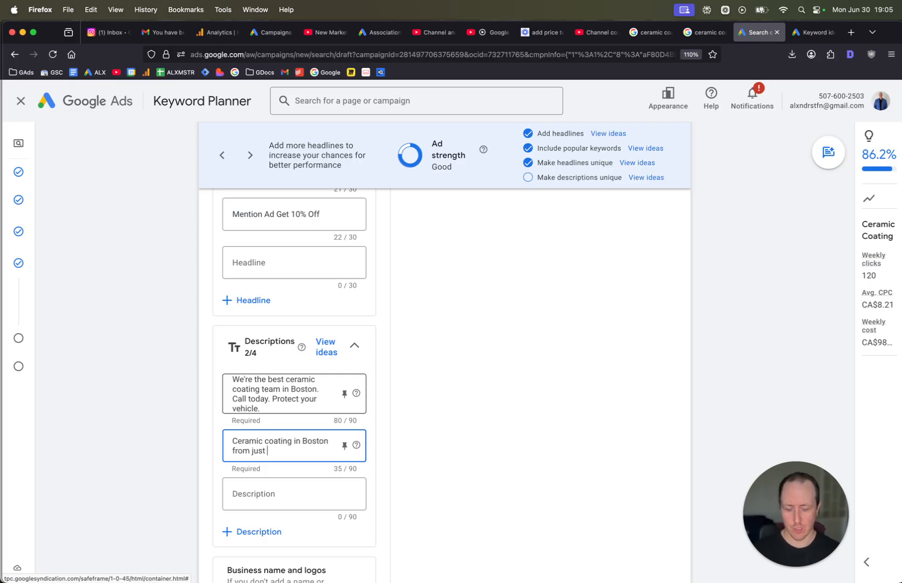
pyautogui.write(' #')
pyautogui.press('BackSpace')
pyautogui.press('BackSpace')
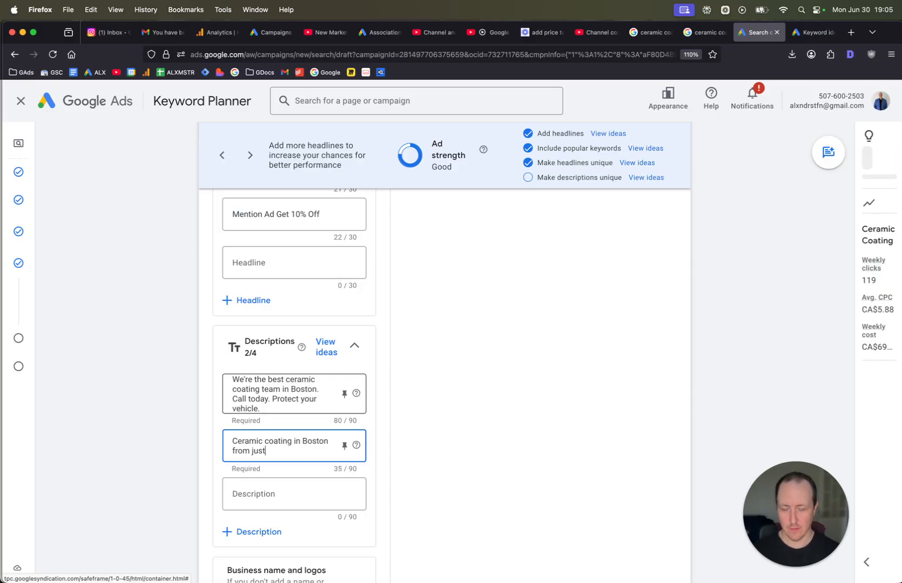
pyautogui.write('$997')
pyautogui.press('BackSpace')
pyautogui.press('BackSpace')
pyautogui.press('BackSpace')
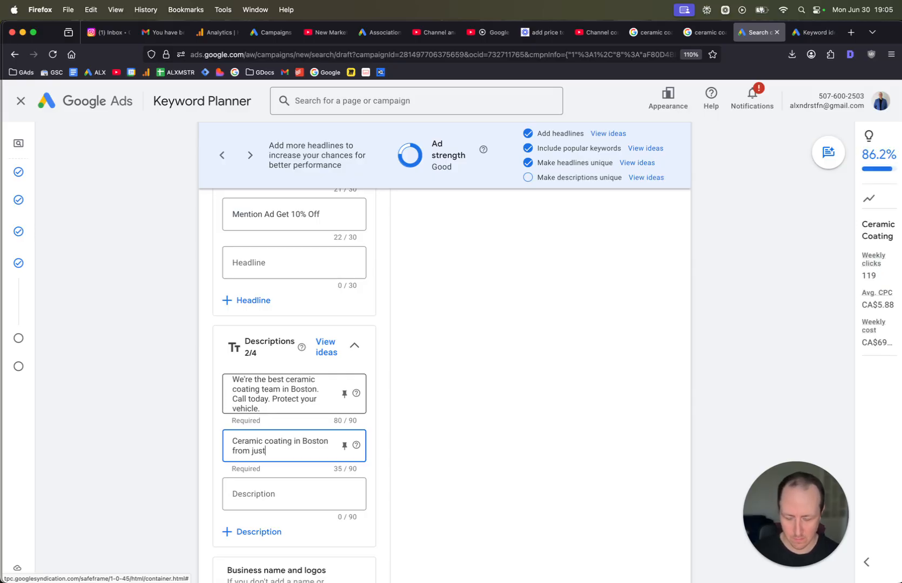
pyautogui.press('BackSpace')
pyautogui.press('BackSpace')
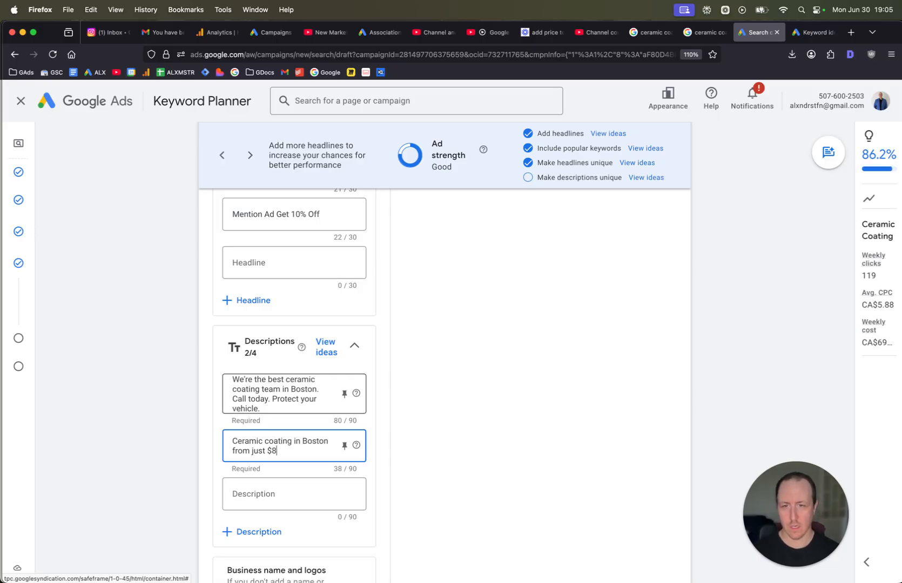
pyautogui.write('997. ')
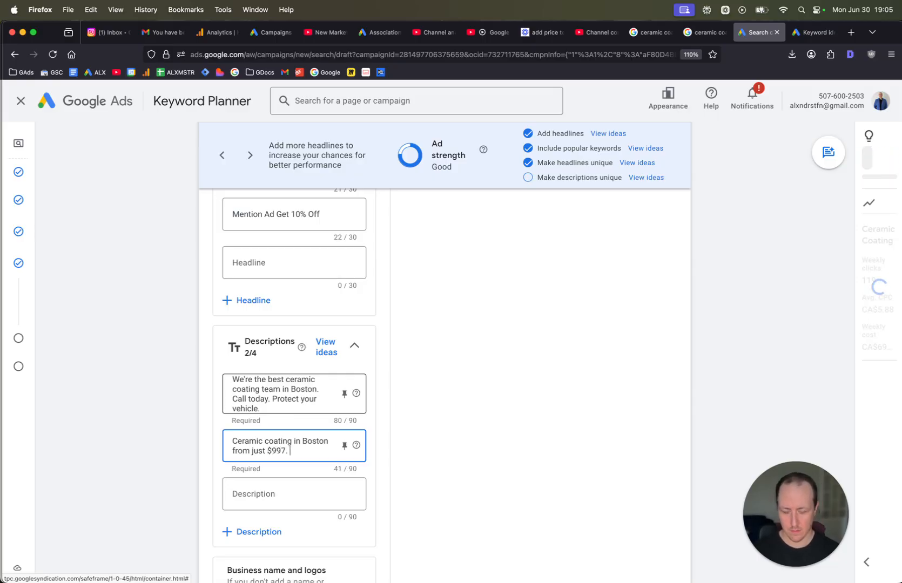
pyautogui.write('Get 10% off')
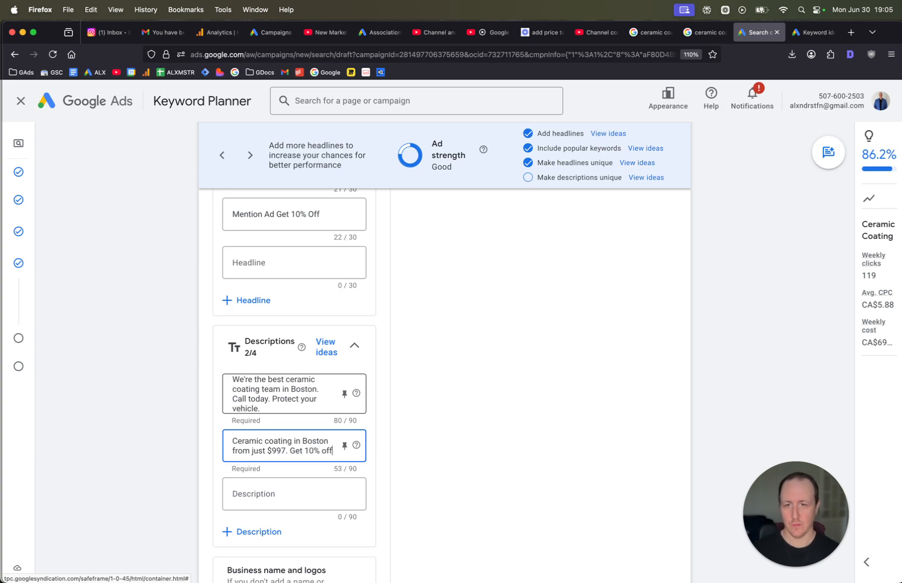
pyautogui.write(' your fir')
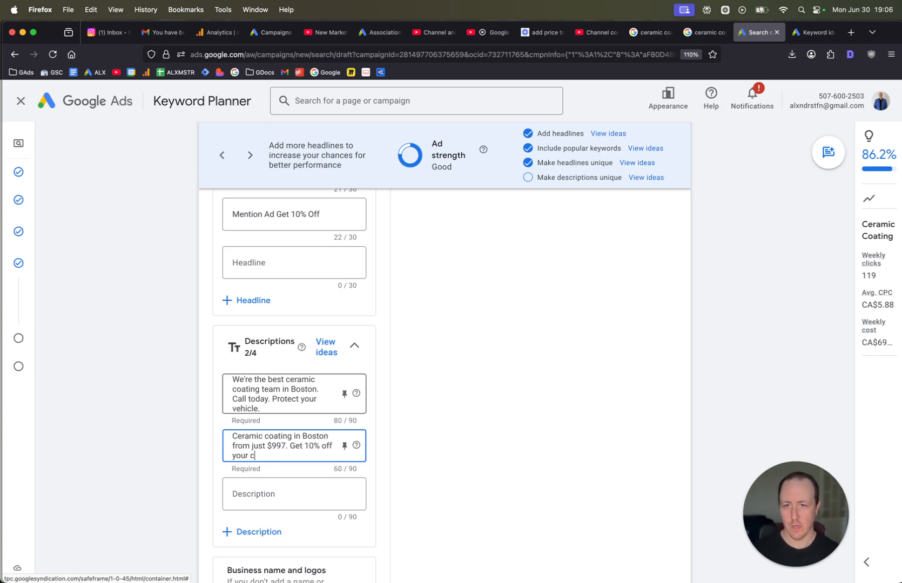
pyautogui.write(' Giv')
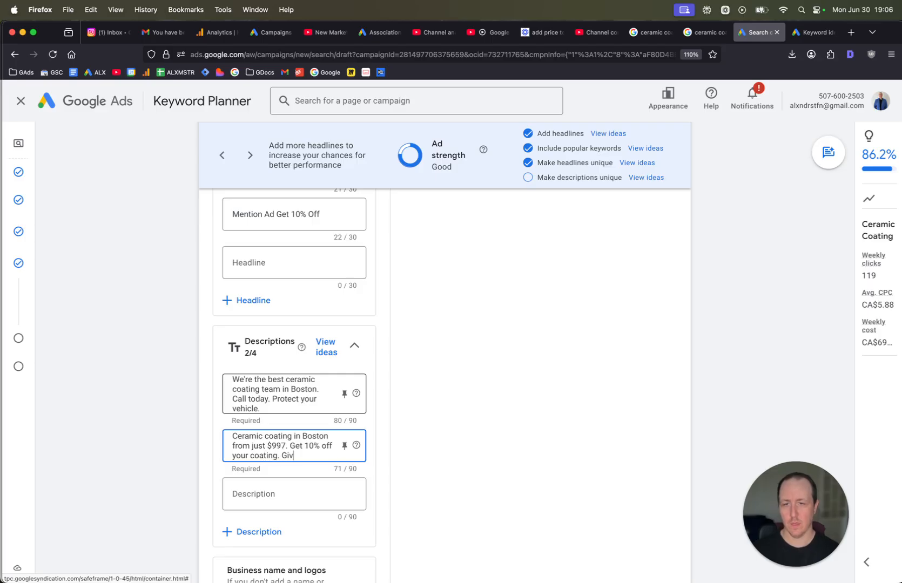
pyautogui.write('e us a call now.')
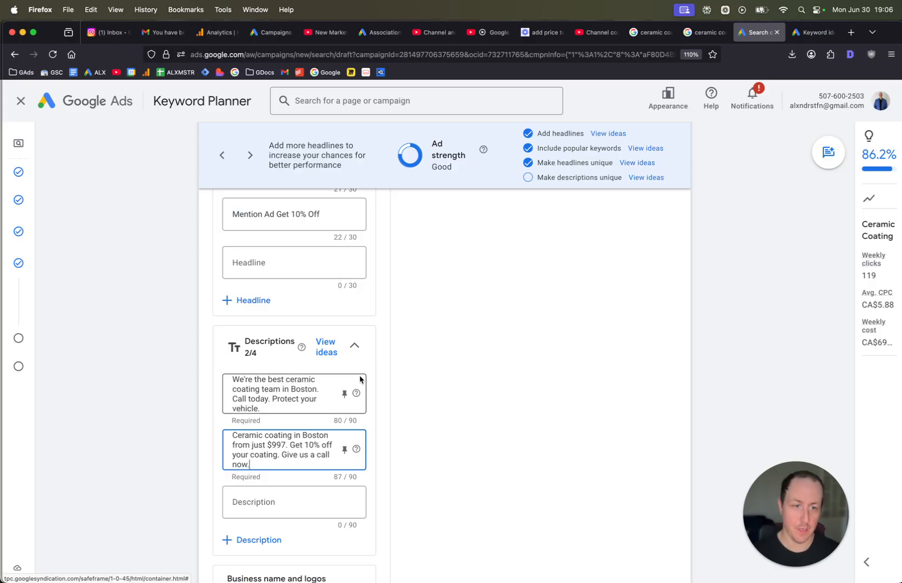
# Try creating the first sitelink, testing the texts Before & After, Our Reviews and Pricing.
pyautogui.scroll(-5, 359, 378)
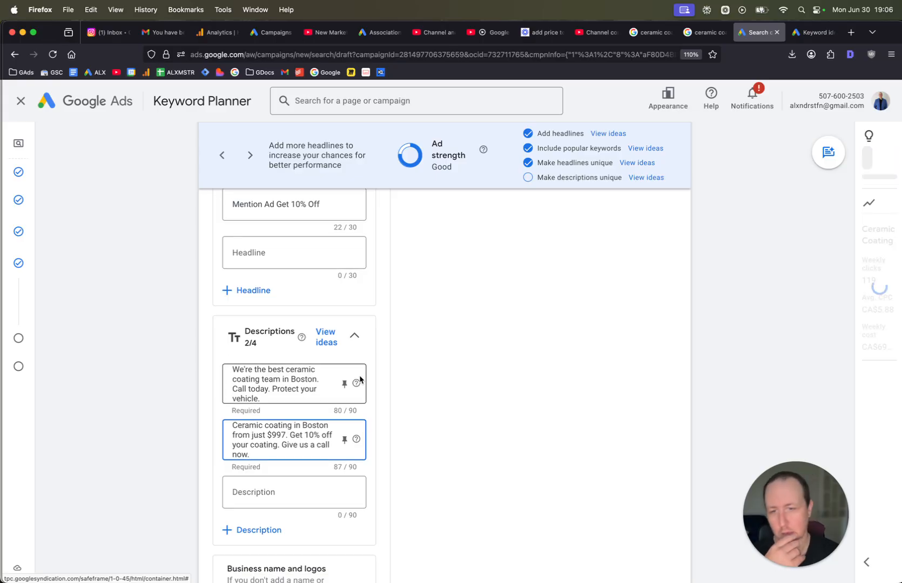
pyautogui.scroll(-2, 359, 377)
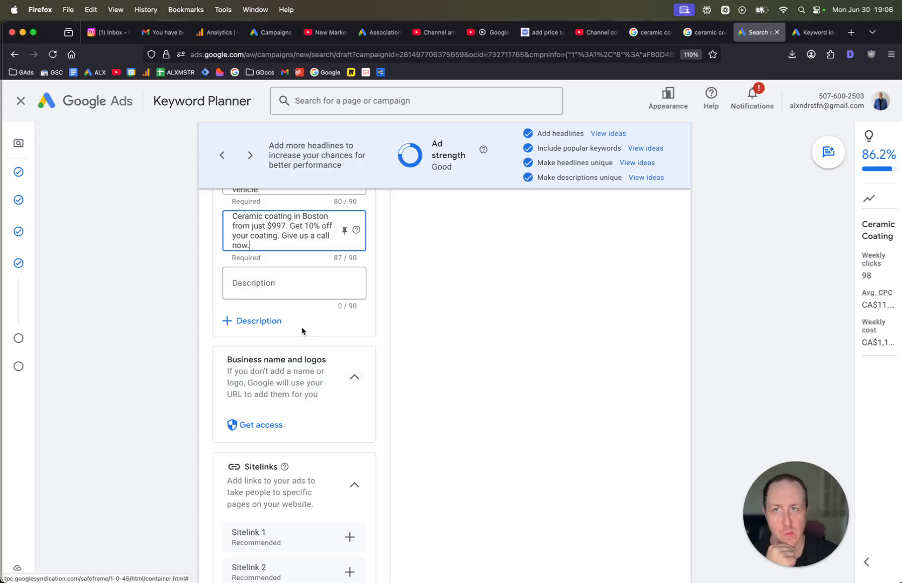
pyautogui.scroll(-2, 302, 332)
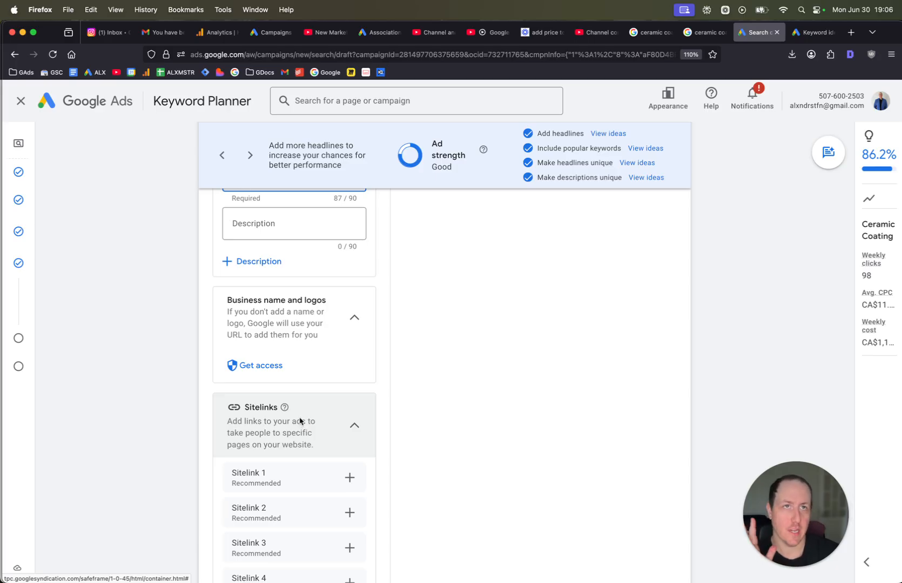
pyautogui.scroll(-3, 301, 420)
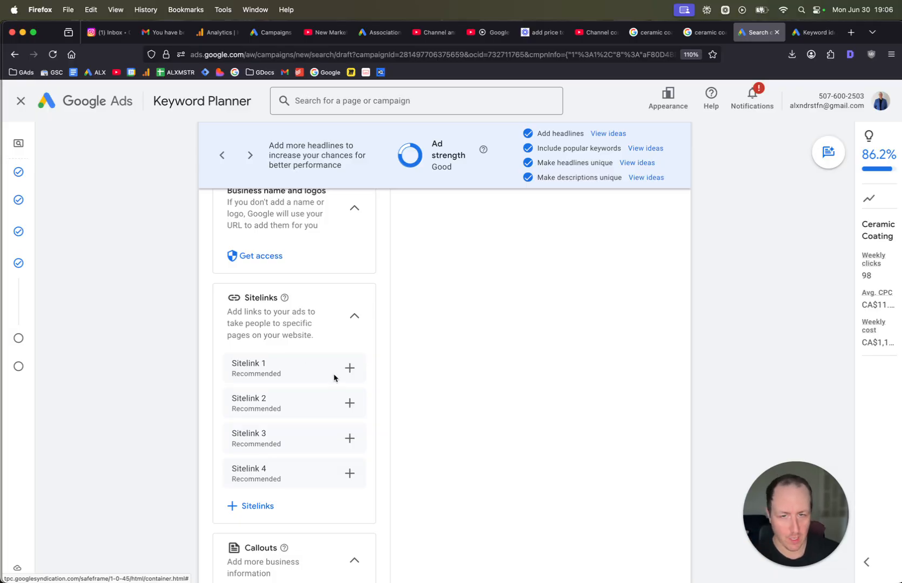
pyautogui.click(349, 369)
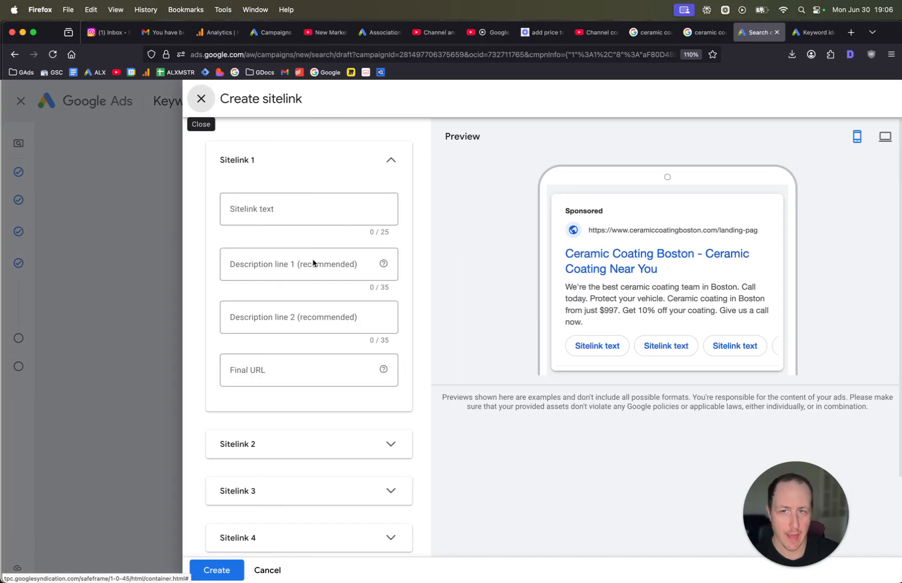
pyautogui.click(301, 212)
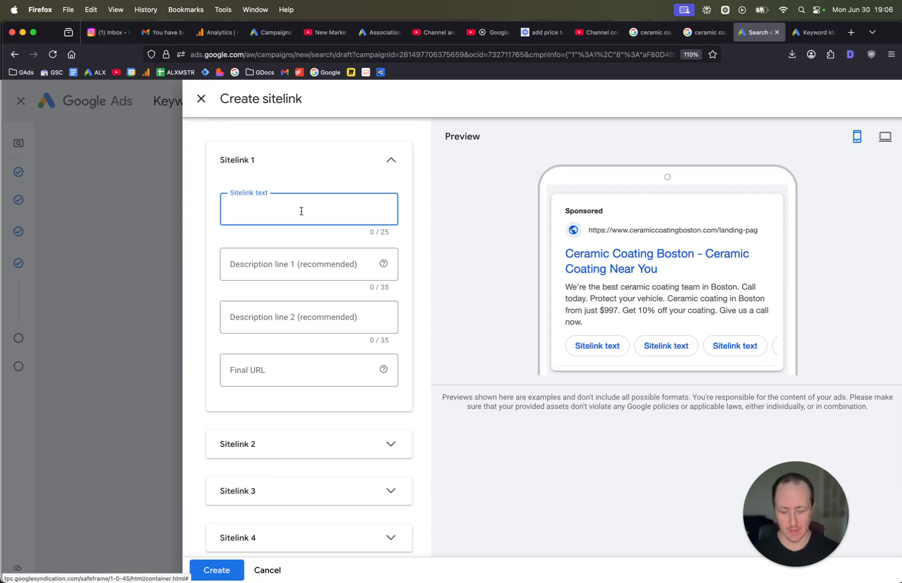
pyautogui.write('Before ')
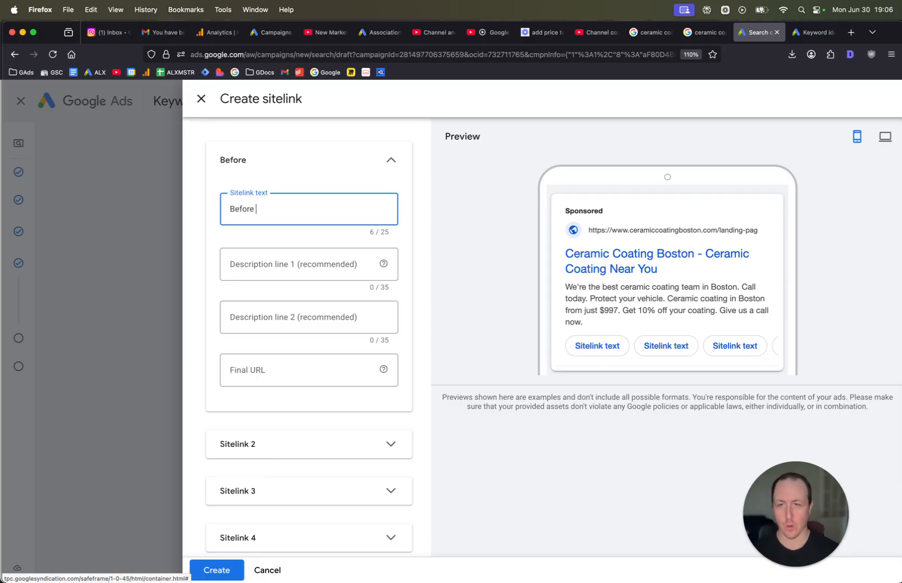
pyautogui.write('& After')
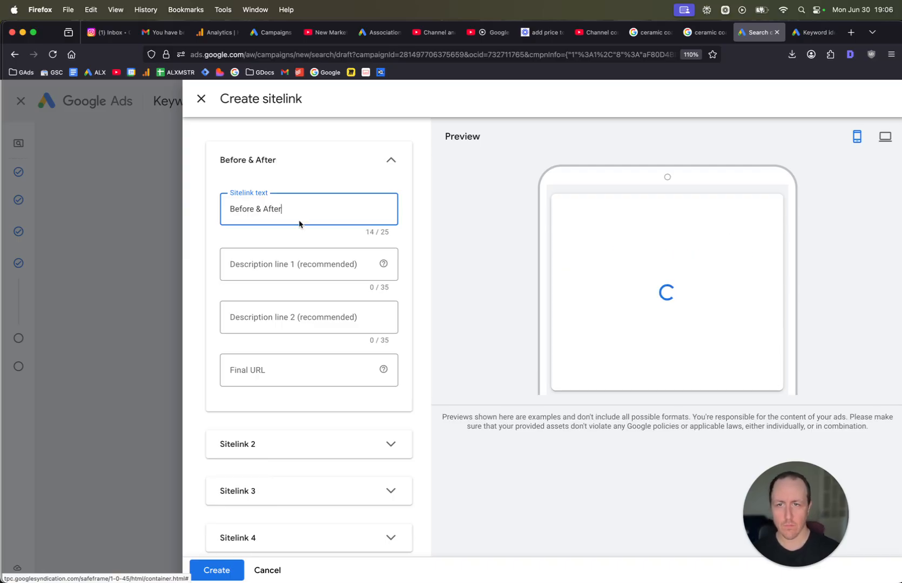
pyautogui.click(303, 370)
pyautogui.rightClick(393, 301)
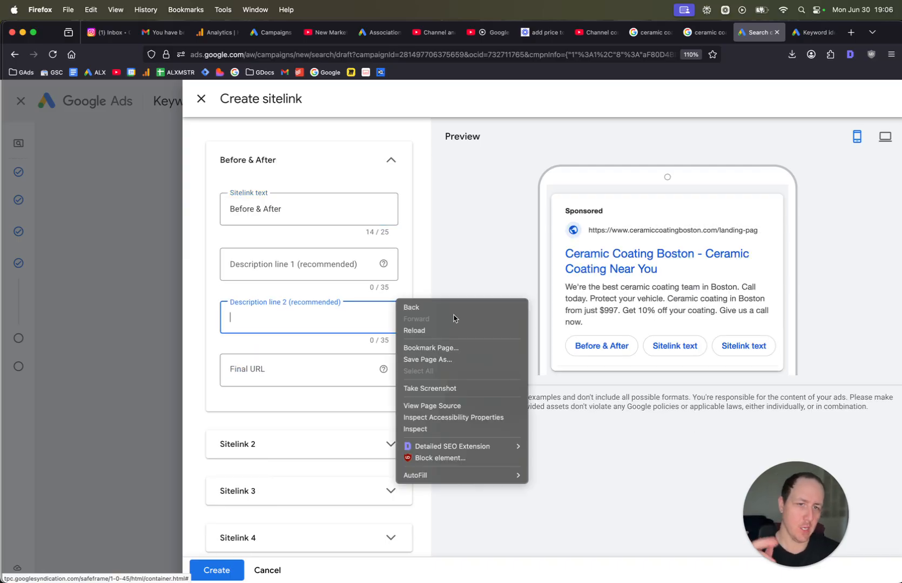
pyautogui.click(502, 264)
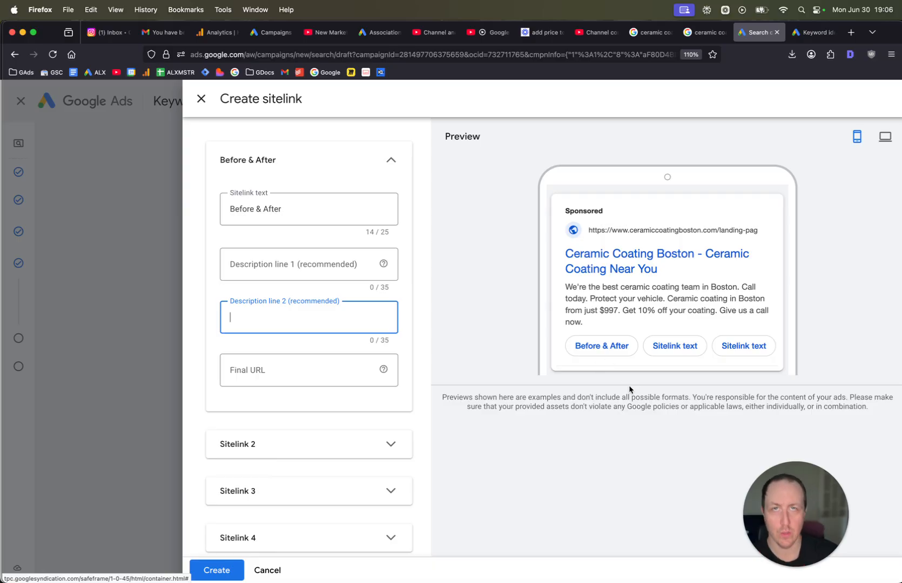
pyautogui.click(324, 207)
pyautogui.press('super+a')
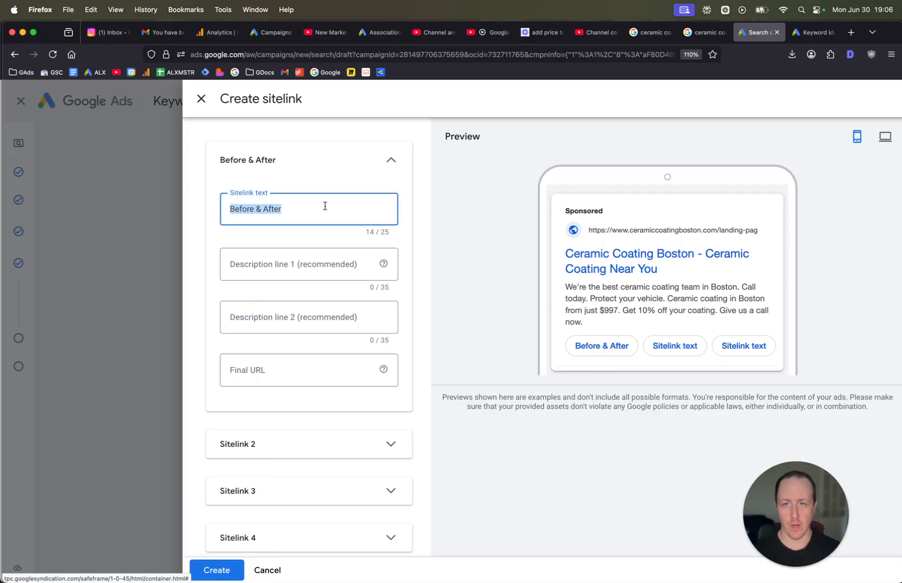
pyautogui.write('Our Reviews')
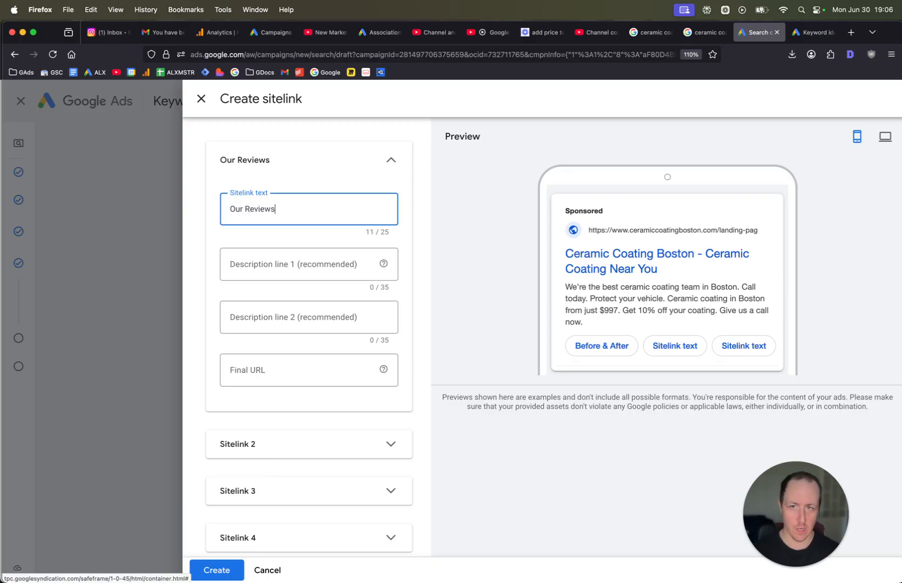
pyautogui.press('super+a')
pyautogui.write('Pricing')
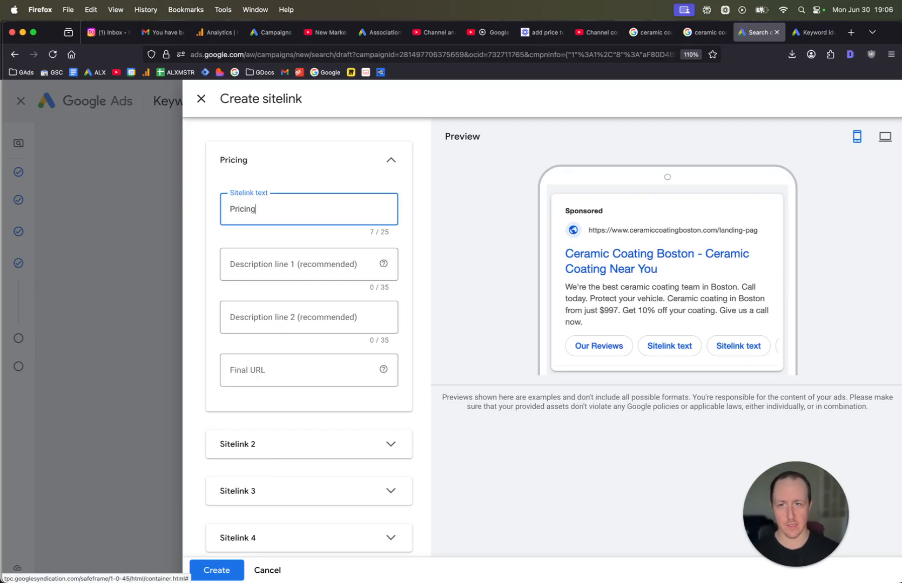
pyautogui.press('Tab')
pyautogui.click(297, 216)
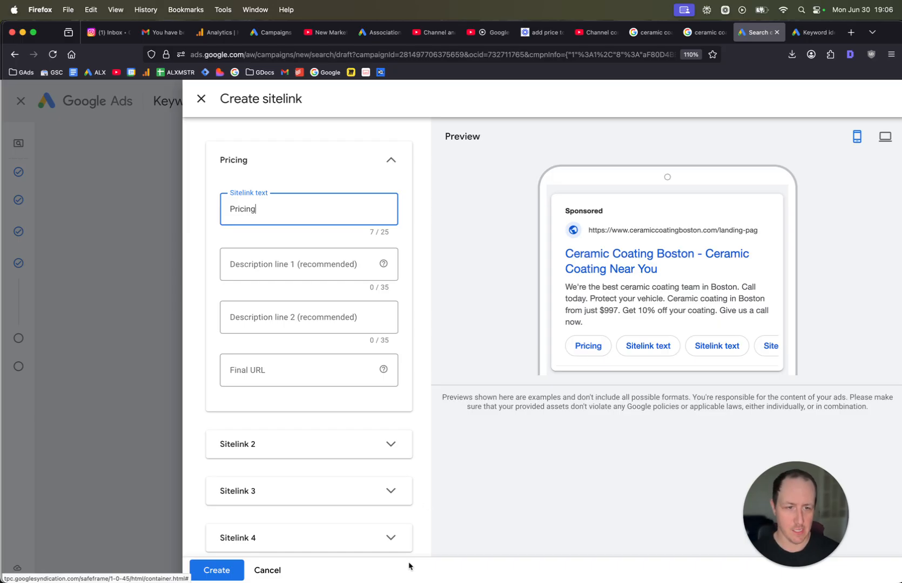
pyautogui.click(260, 571)
# Try adding the campaign callouts Starting from $997 and Serving all of Boston.
pyautogui.scroll(-3, 298, 429)
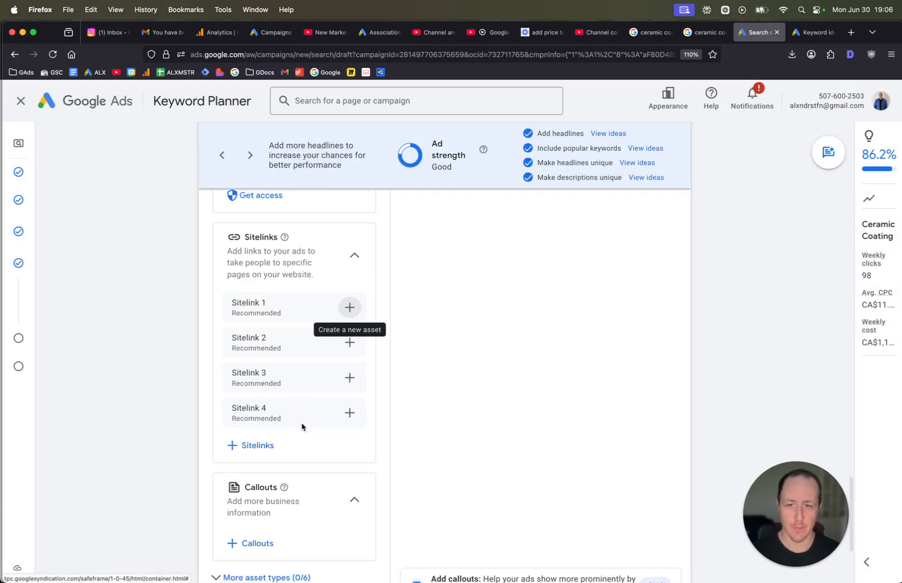
pyautogui.click(257, 484)
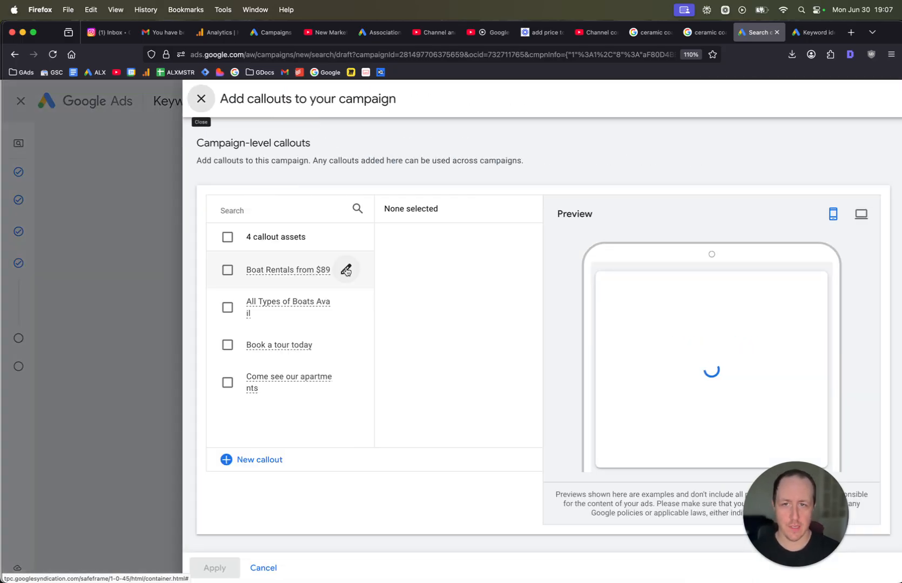
pyautogui.click(238, 459)
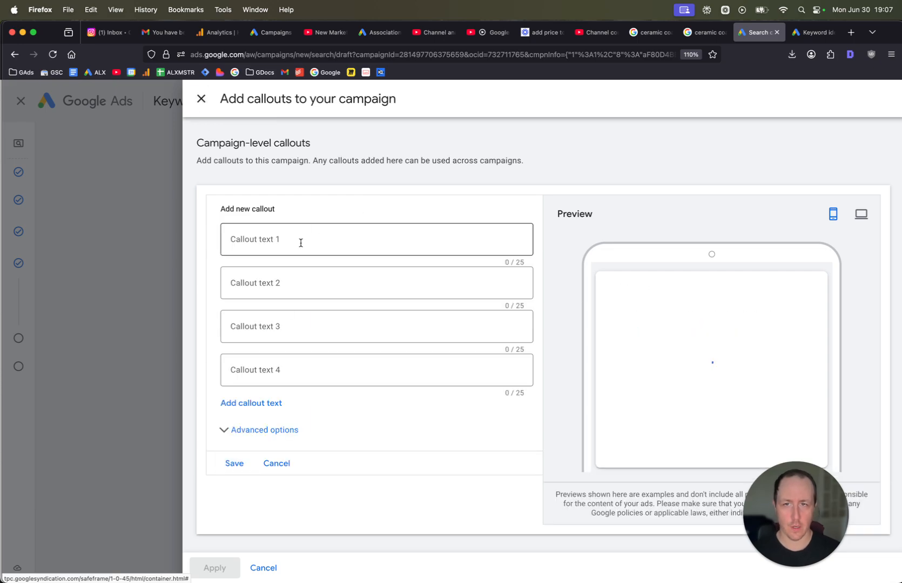
pyautogui.click(301, 244)
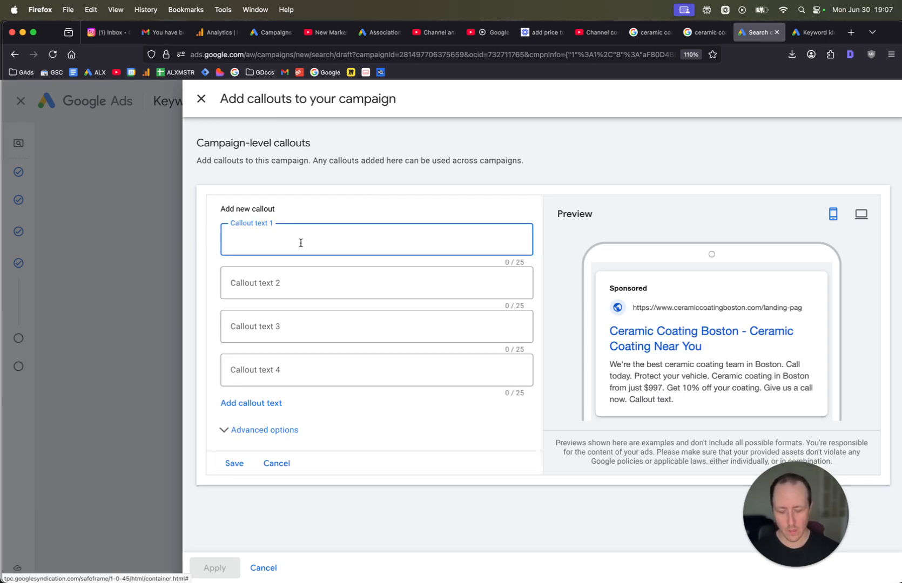
pyautogui.write('Starting f')
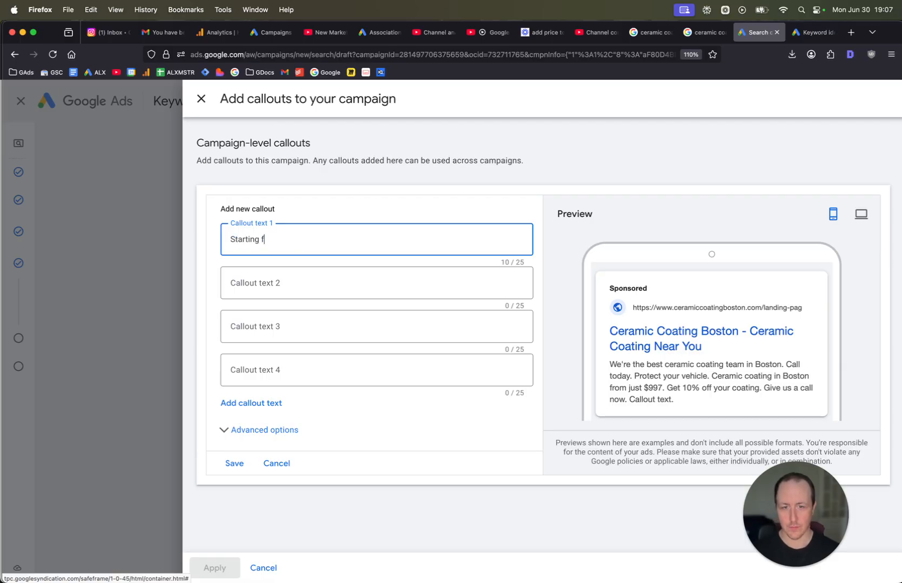
pyautogui.write('rom $997')
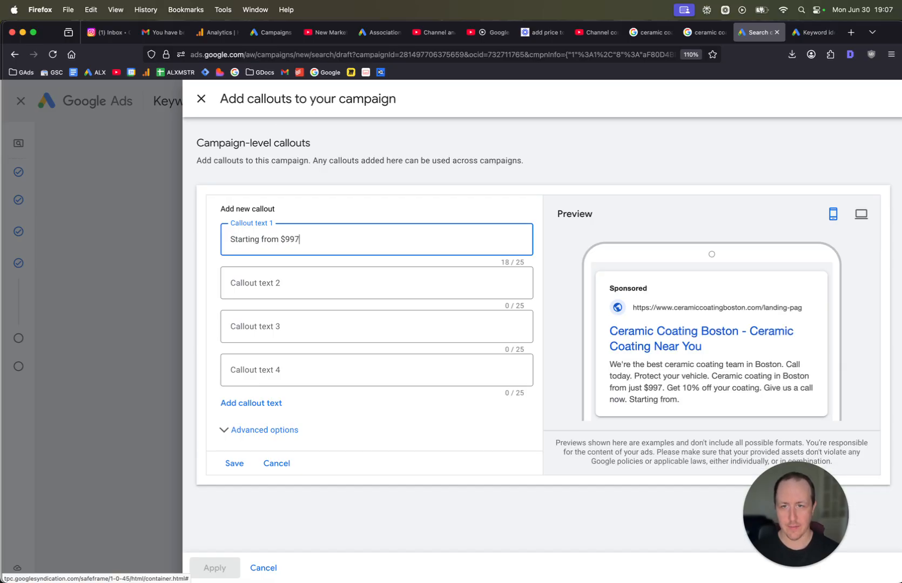
pyautogui.press('Tab')
pyautogui.write('Serving allof')
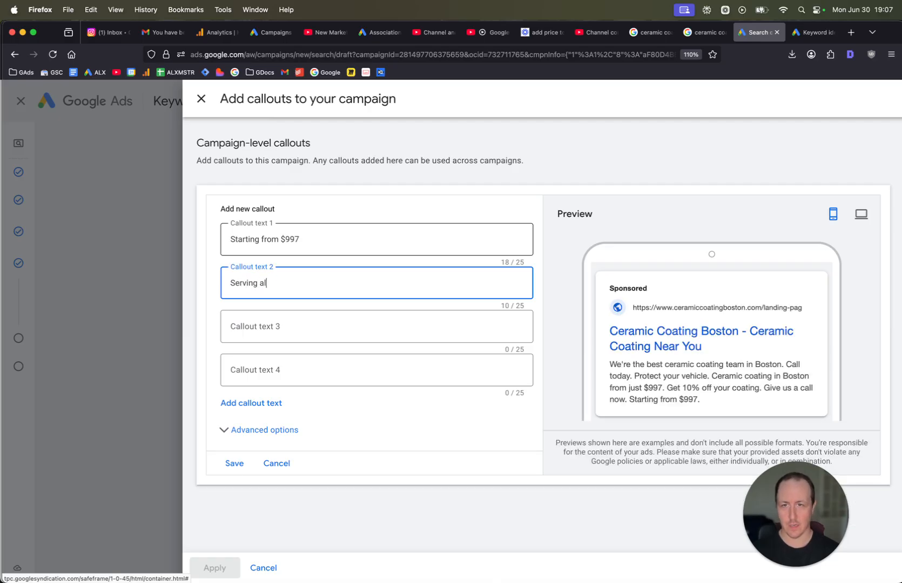
pyautogui.press('BackSpace')
pyautogui.press('BackSpace')
pyautogui.write('of Bo')
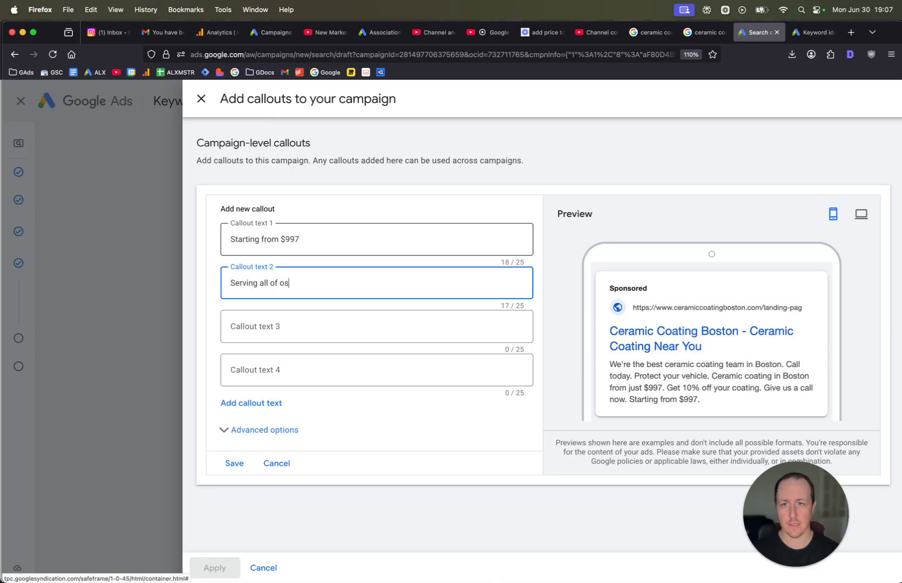
pyautogui.write('ston')
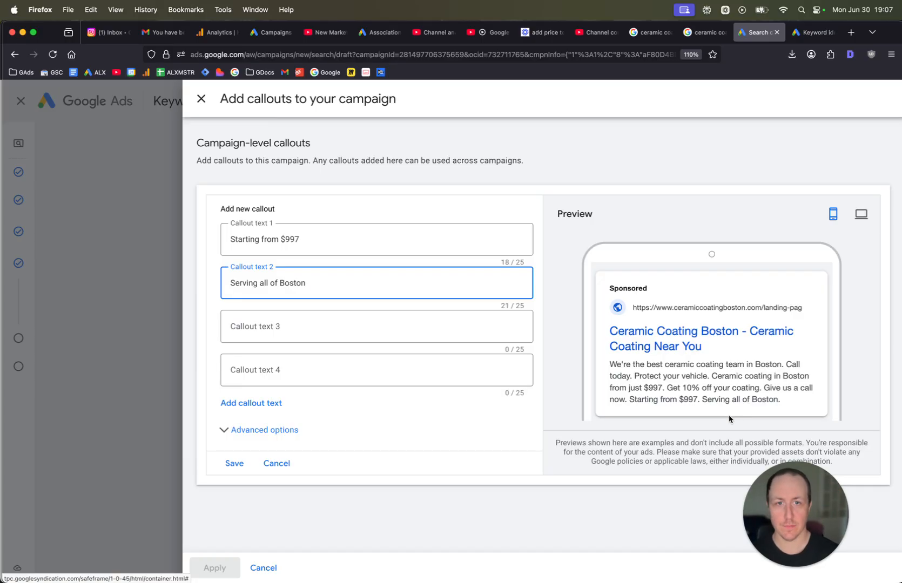
pyautogui.click(201, 98)
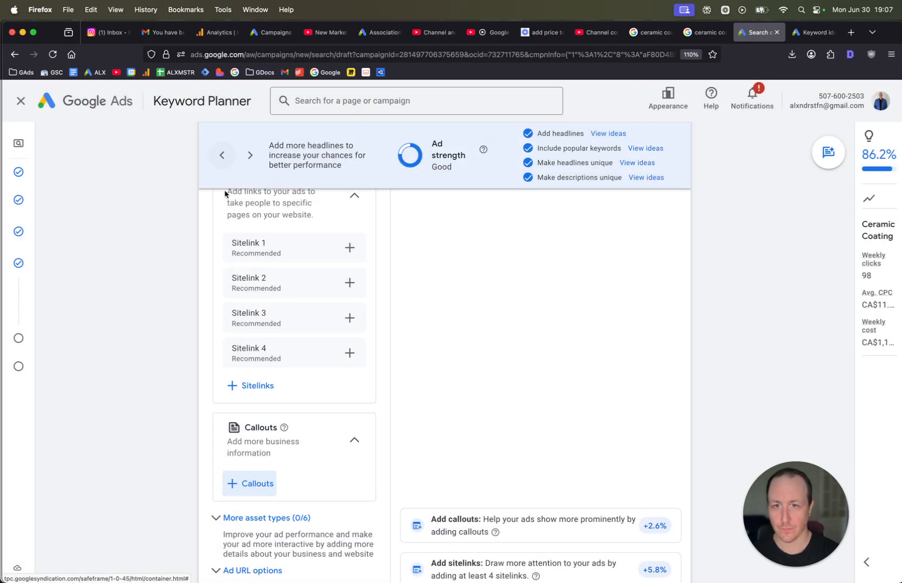
# Expand and review the additional asset types available for the ad.
pyautogui.scroll(-5, 292, 357)
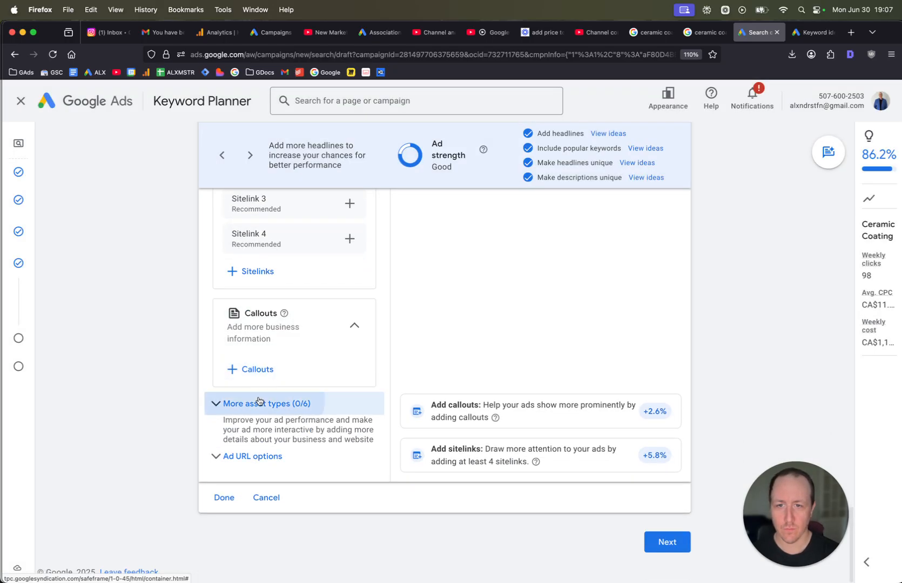
pyautogui.click(259, 403)
pyautogui.scroll(-6, 259, 403)
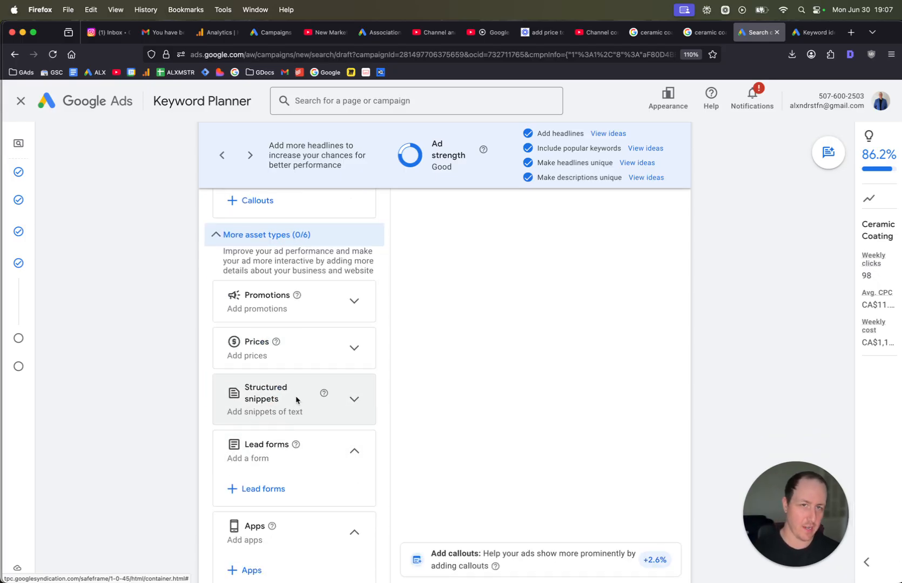
pyautogui.scroll(-5, 324, 389)
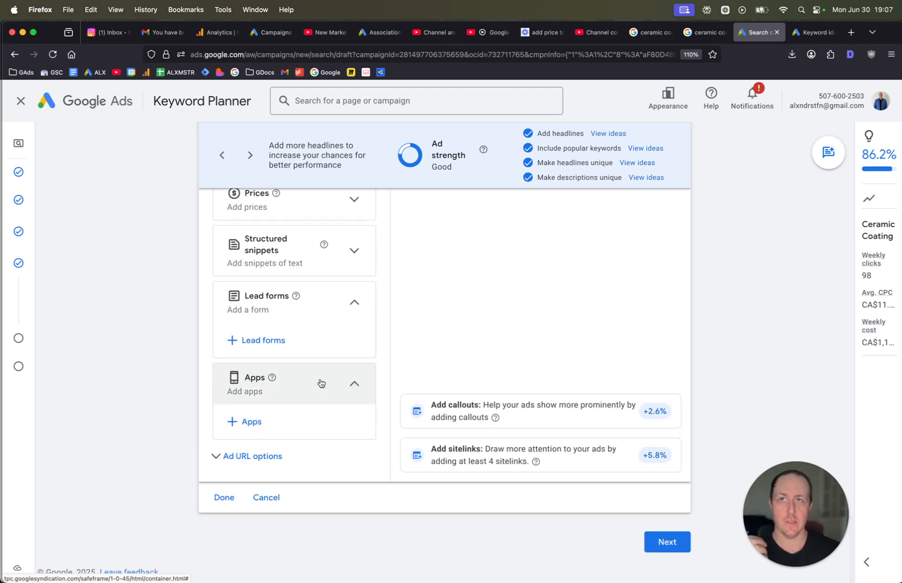
pyautogui.scroll(4, 321, 383)
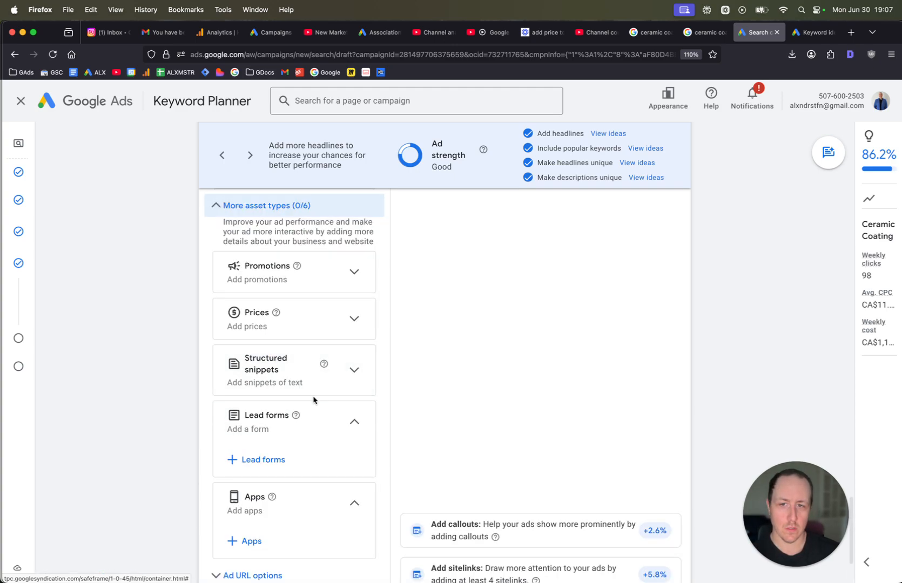
pyautogui.scroll(-2, 313, 401)
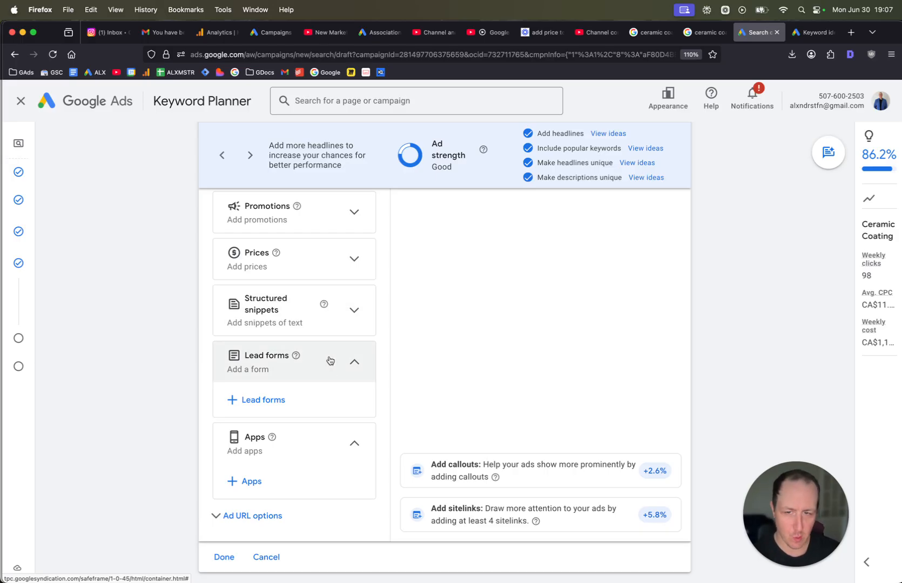
pyautogui.scroll(-1, 328, 359)
pyautogui.scroll(-1, 281, 457)
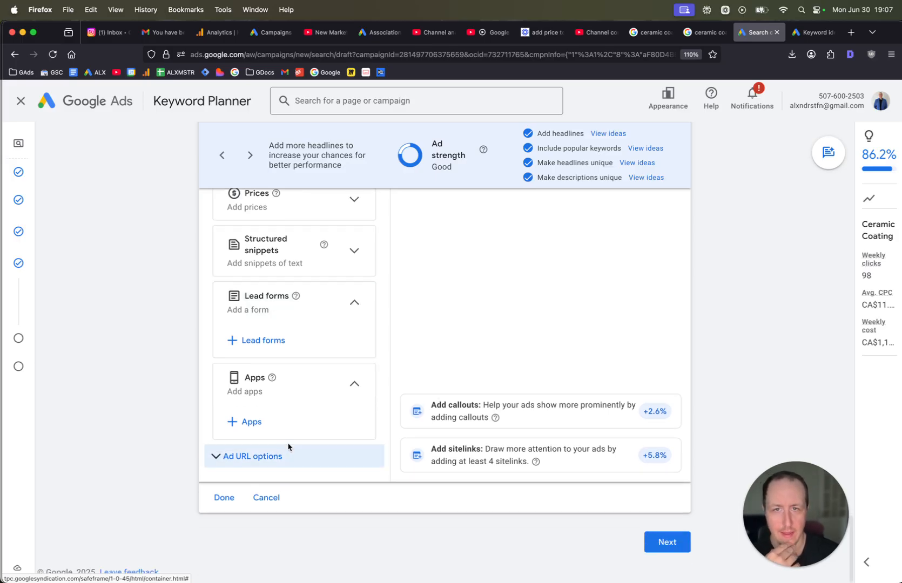
# Continue to the budget step, choose a custom daily budget and confirm the account verification.
pyautogui.click(669, 546)
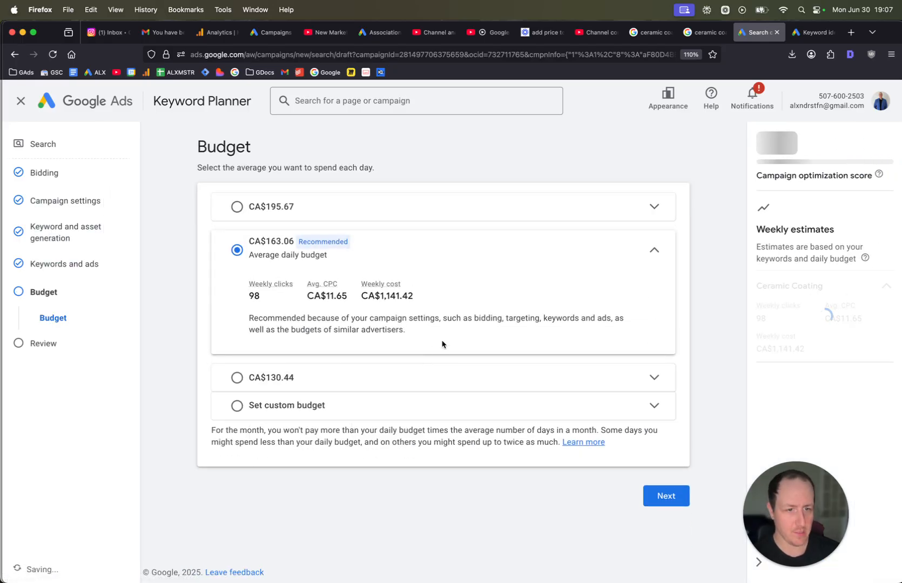
pyautogui.click(385, 406)
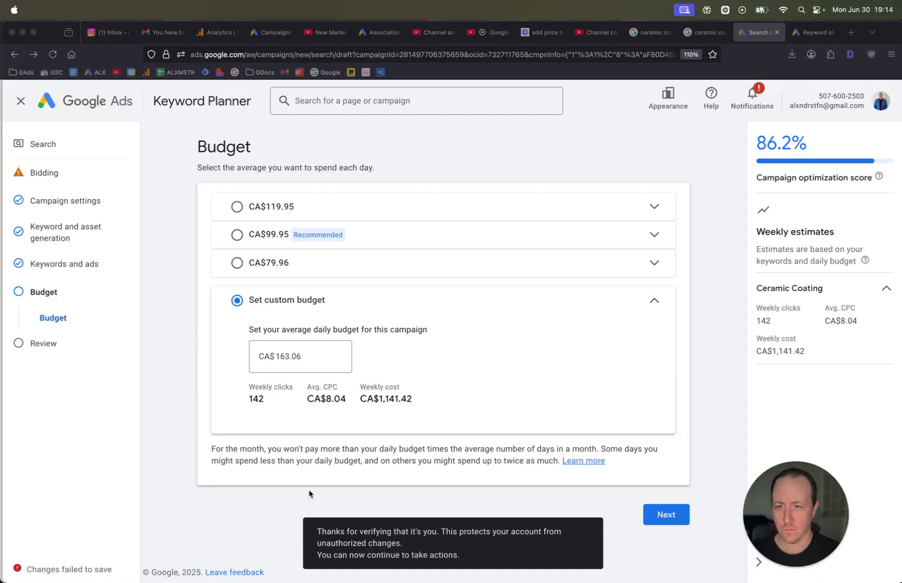
pyautogui.click(262, 507)
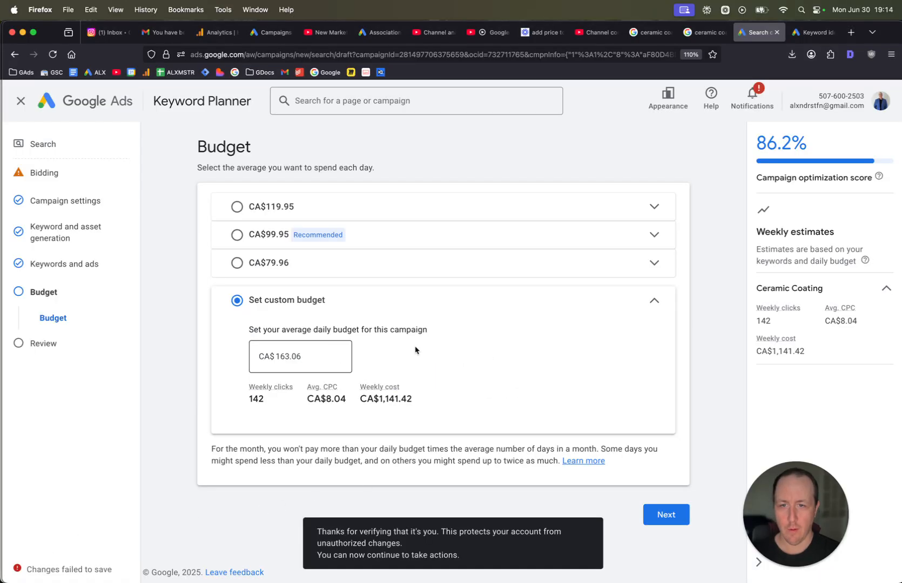
# Select the custom daily budget amount and switch to the Keyword Planner tab.
pyautogui.doubleClick(302, 358)
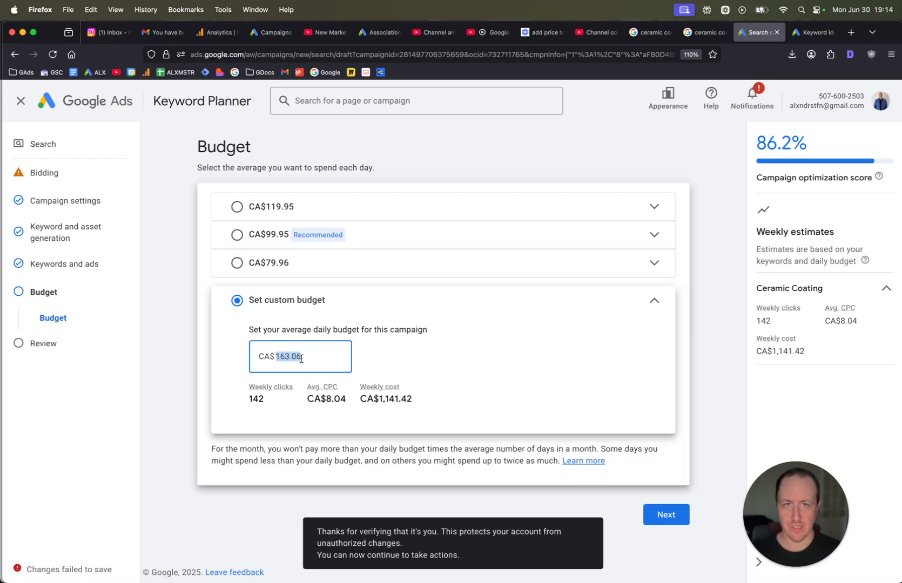
pyautogui.click(809, 33)
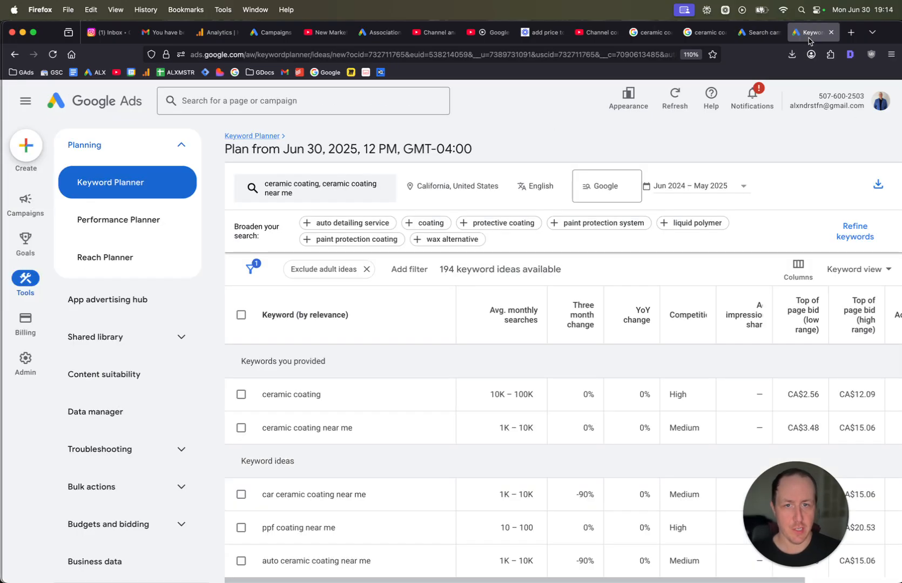
# Review the keyword ideas and their top-of-page bid ranges in the keyword plan.
pyautogui.moveTo(791, 528); pyautogui.dragTo(796, 157)
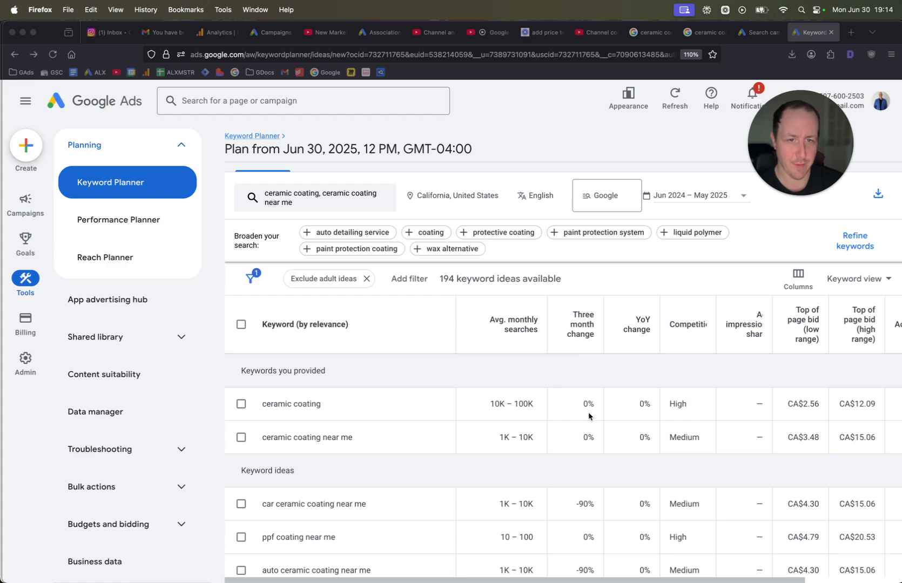
pyautogui.click(590, 383)
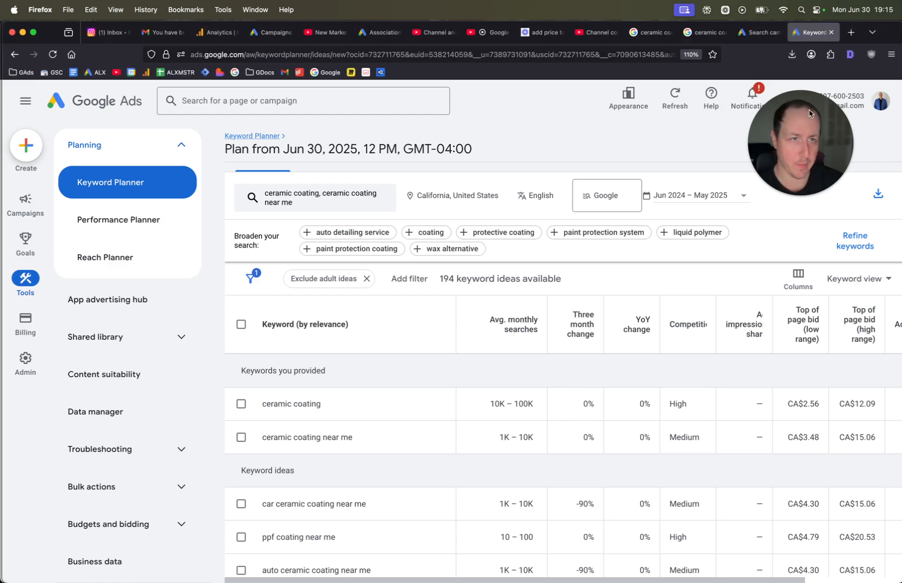
pyautogui.scroll(-3, 813, 443)
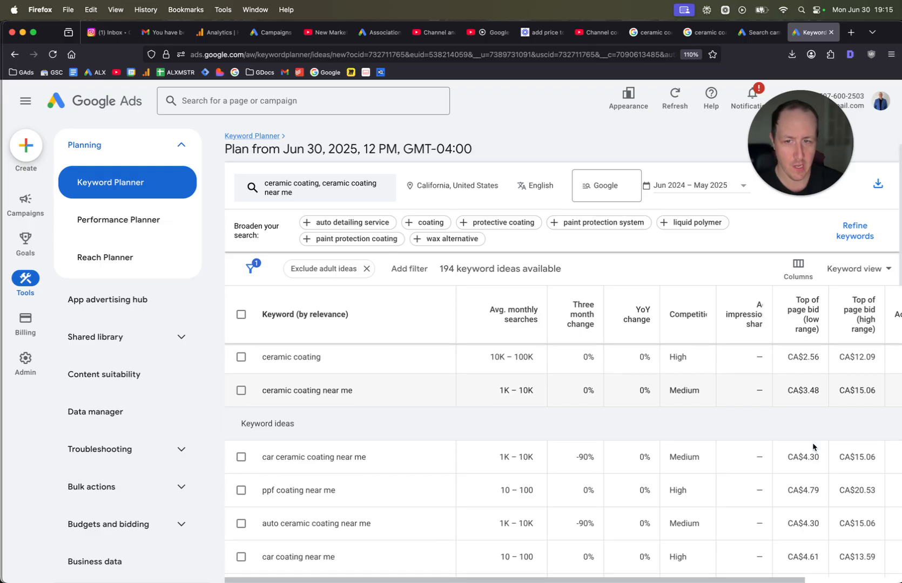
pyautogui.scroll(-1, 812, 448)
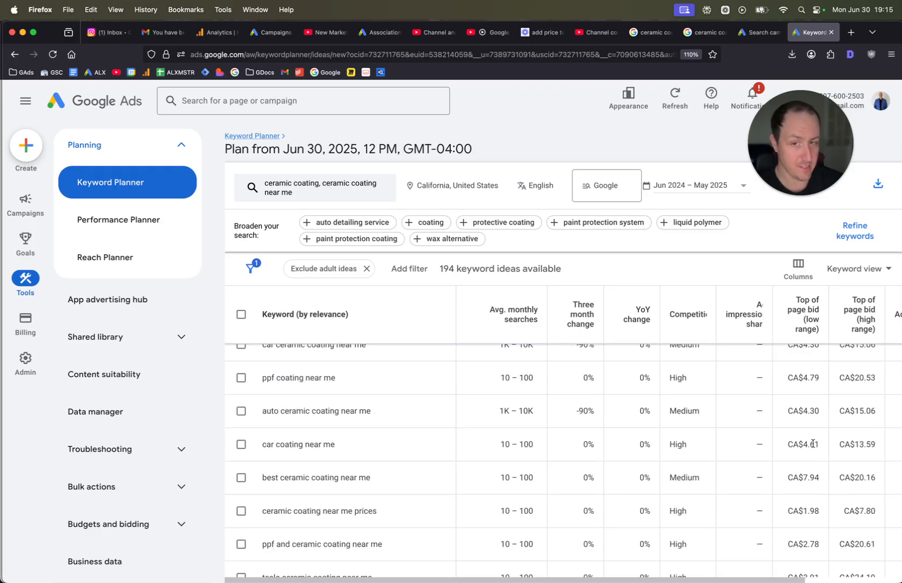
pyautogui.scroll(2, 813, 444)
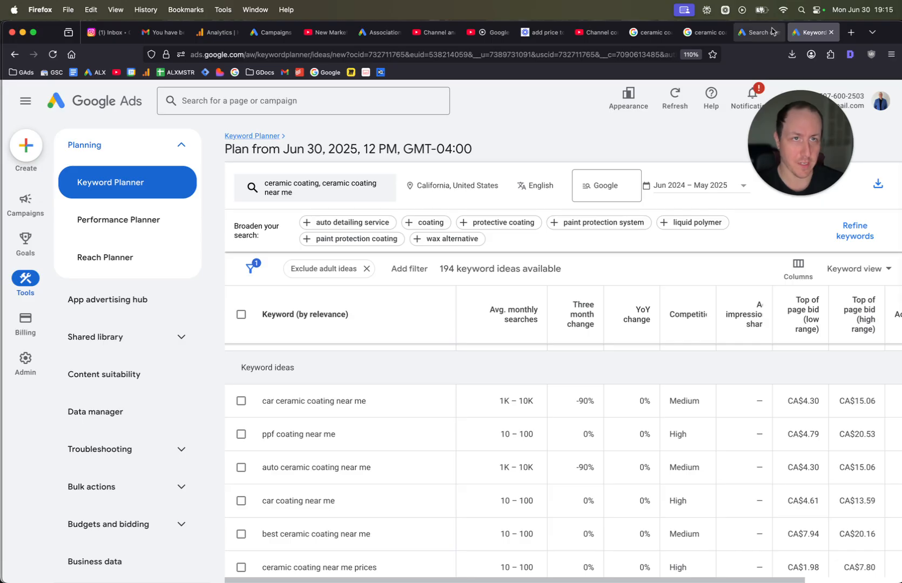
# Return to the campaign draft and set the custom average daily budget to CA$0.01.
pyautogui.click(752, 32)
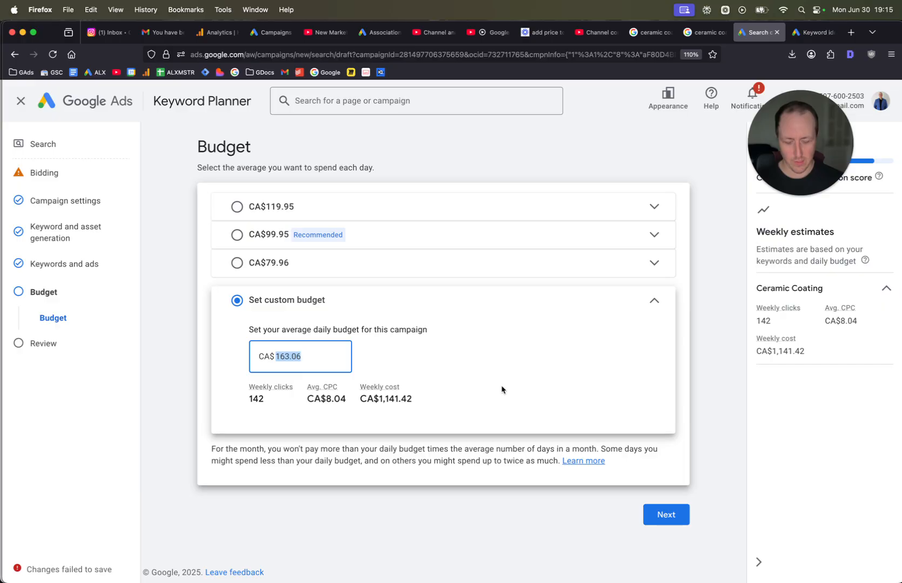
pyautogui.write('70')
pyautogui.press('BackSpace')
pyautogui.press('BackSpace')
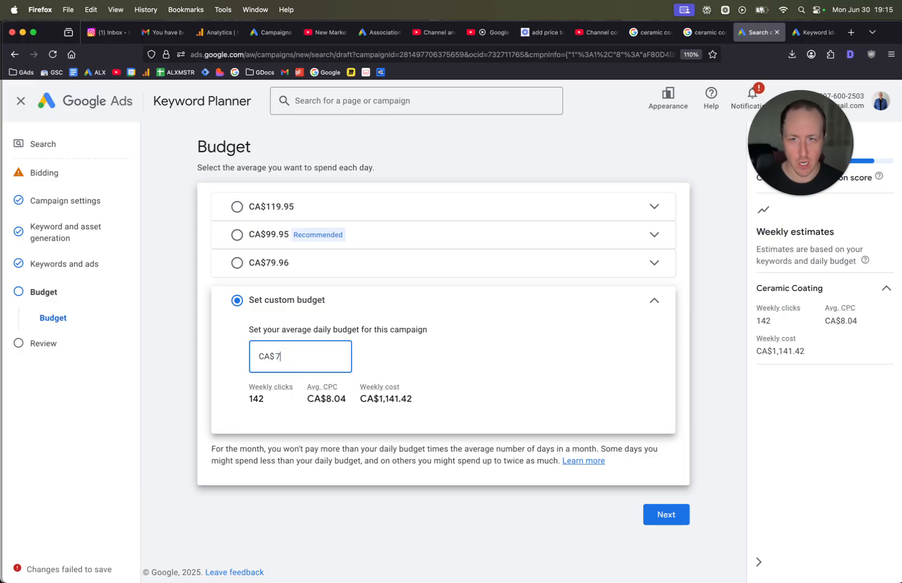
pyautogui.write('0.01')
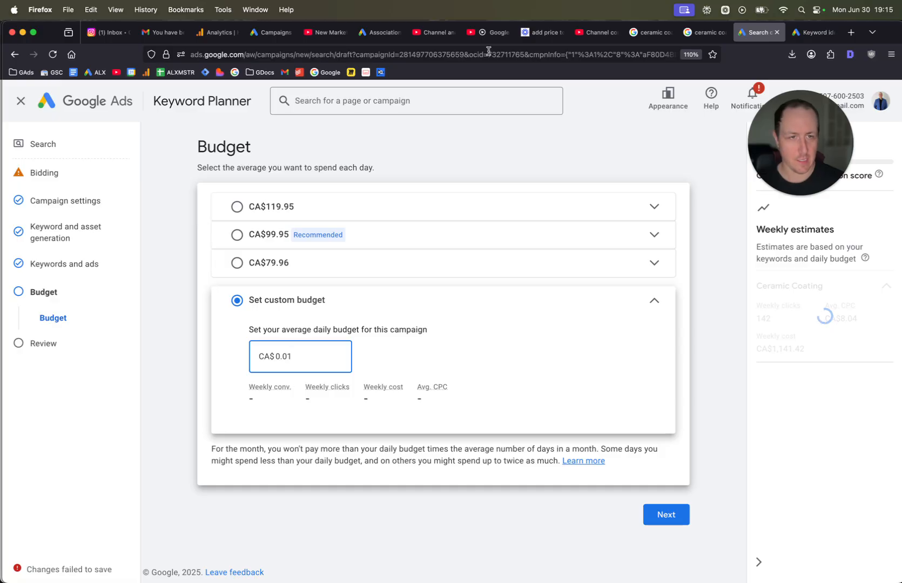
pyautogui.click(721, 313)
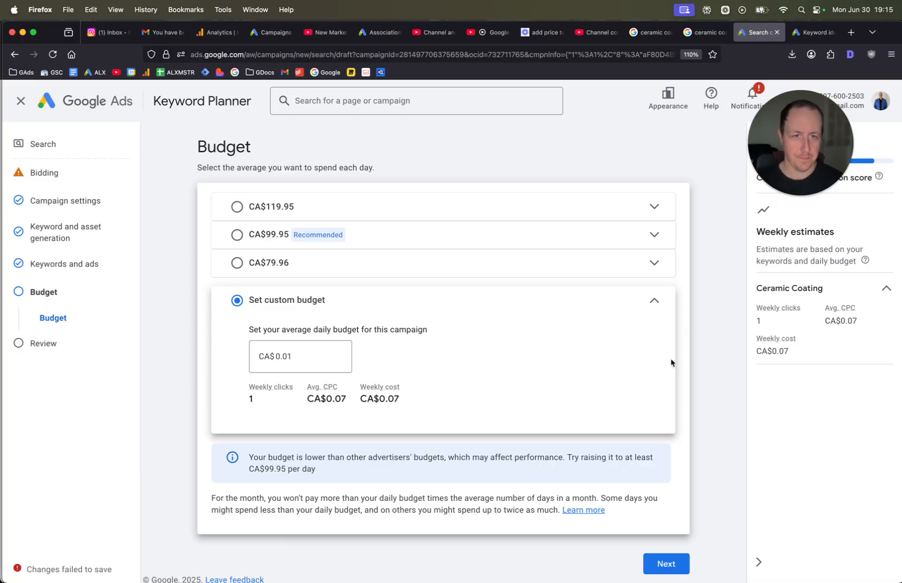
# Proceed to the review page and publish the campaign.
pyautogui.scroll(-1, 672, 363)
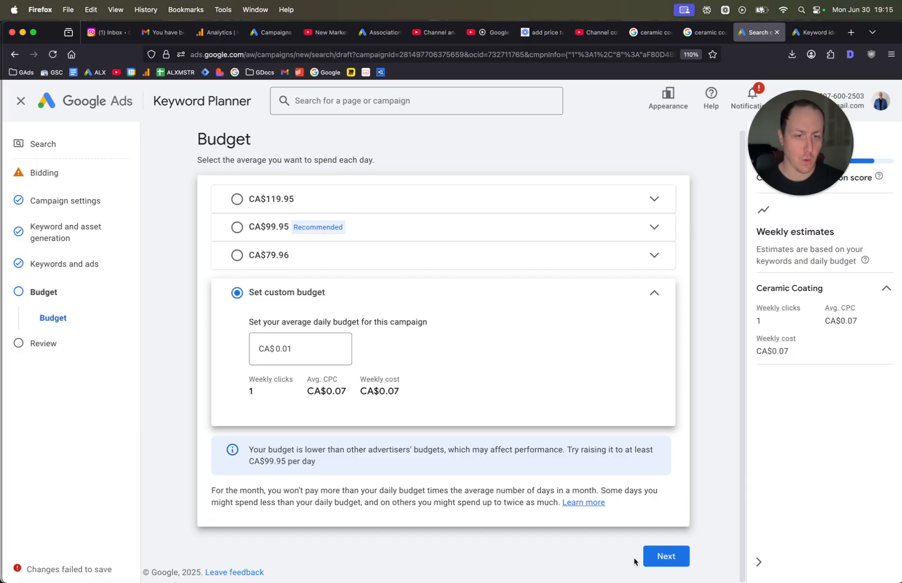
pyautogui.click(669, 558)
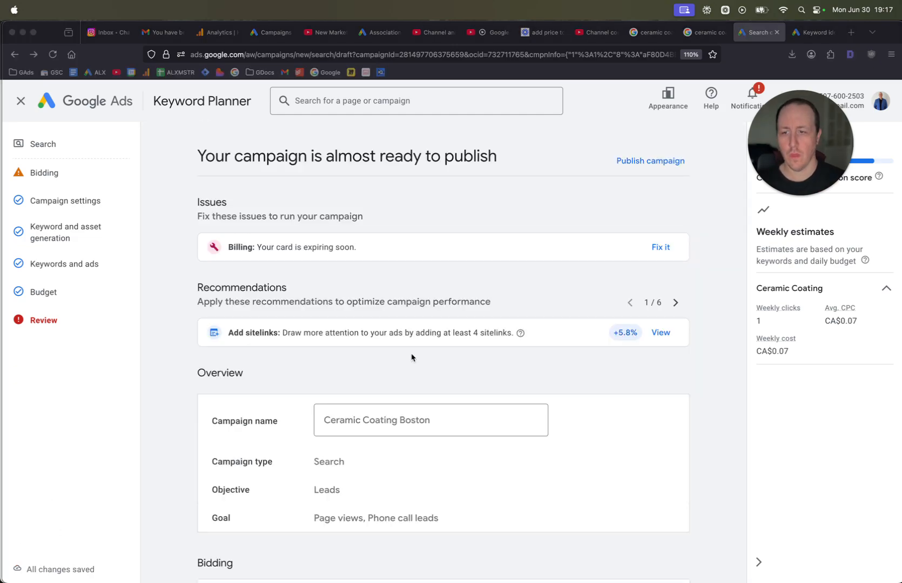
pyautogui.scroll(-10, 412, 356)
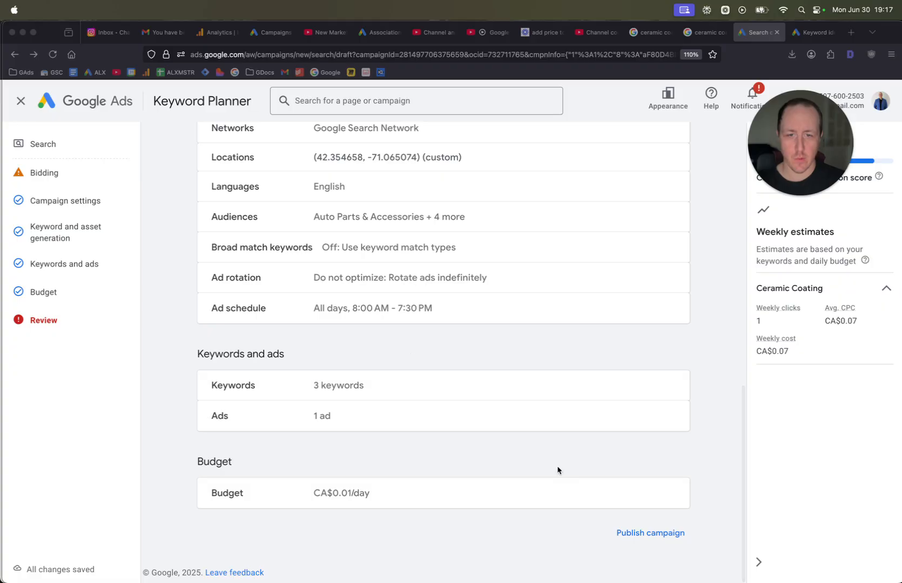
pyautogui.click(655, 535)
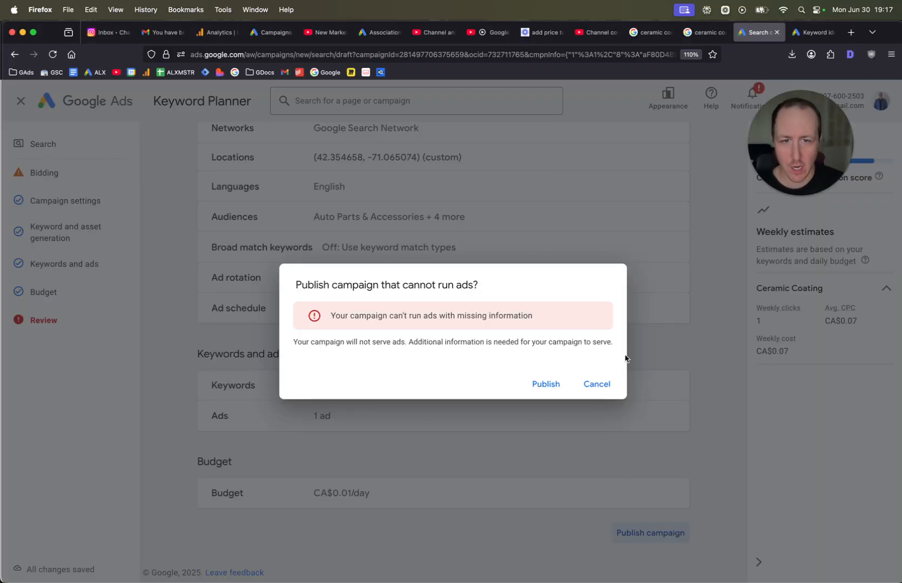
pyautogui.click(546, 385)
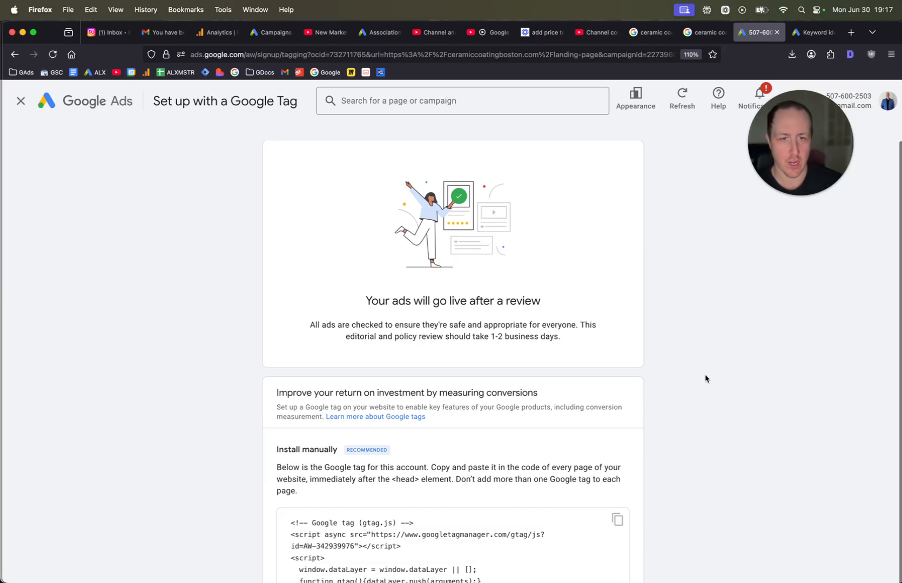
# Close the Google tag setup page and open the account's campaigns list.
pyautogui.scroll(-5, 518, 389)
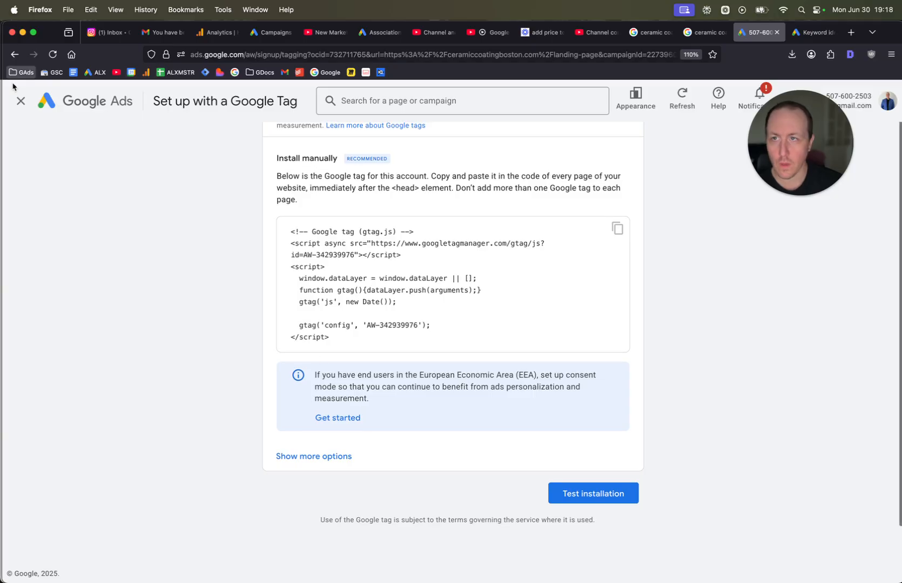
pyautogui.click(21, 101)
pyautogui.moveTo(28, 250)
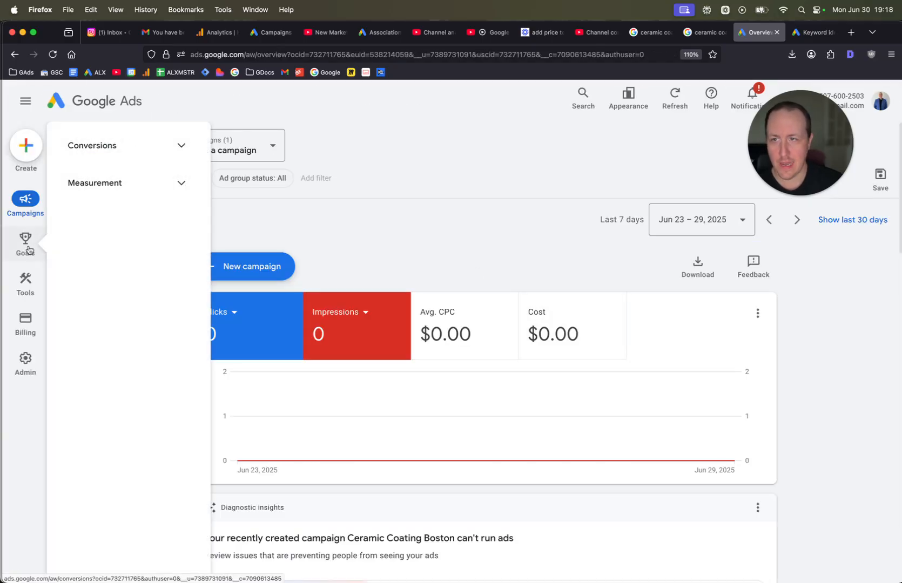
pyautogui.moveTo(37, 207)
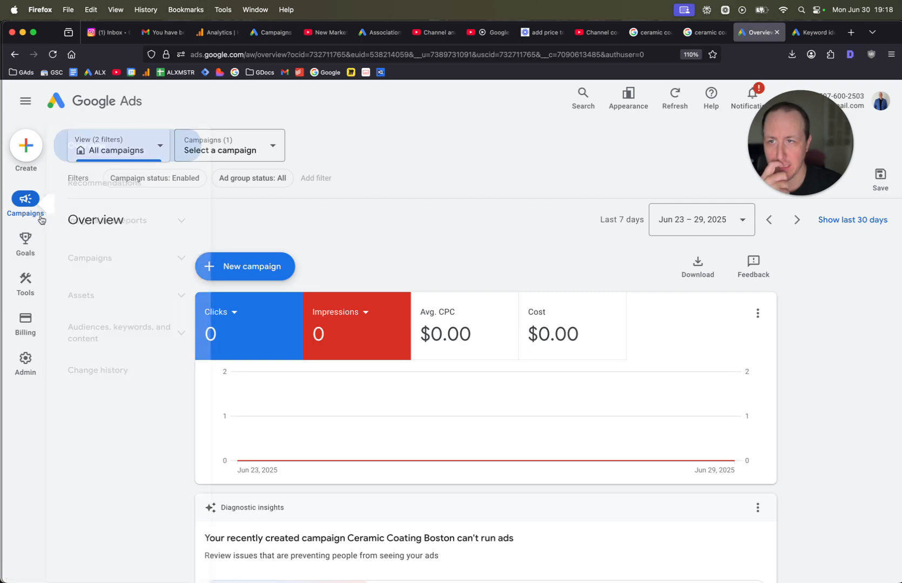
pyautogui.click(108, 276)
pyautogui.click(115, 275)
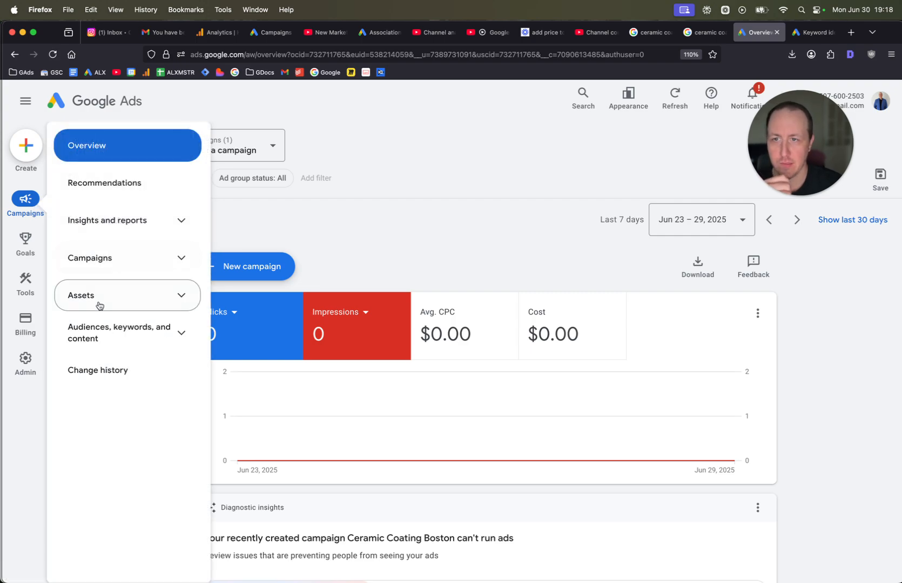
pyautogui.click(115, 270)
pyautogui.click(114, 303)
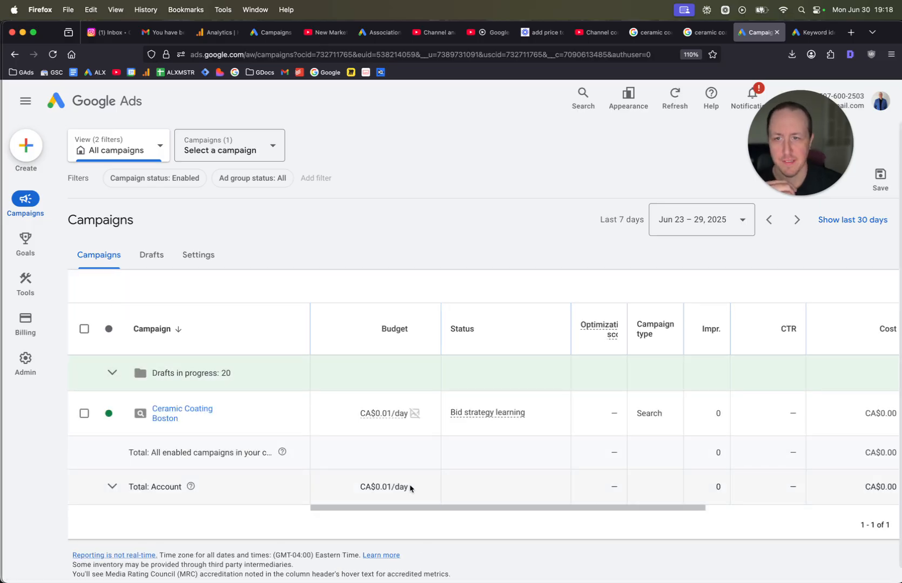
# Open the Ceramic Coating Boston campaign settings, change its bid strategy to Manual CPC, save and close.
pyautogui.click(288, 414)
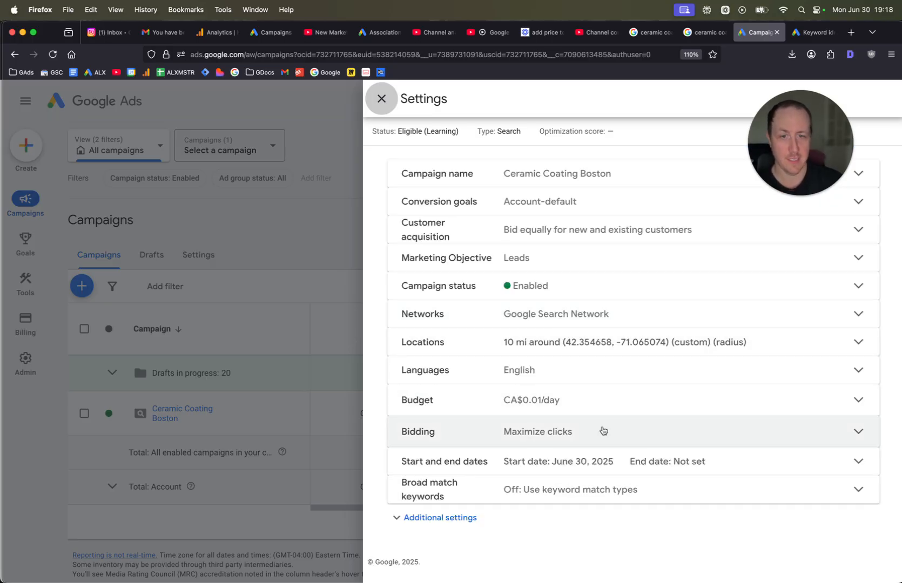
pyautogui.click(615, 430)
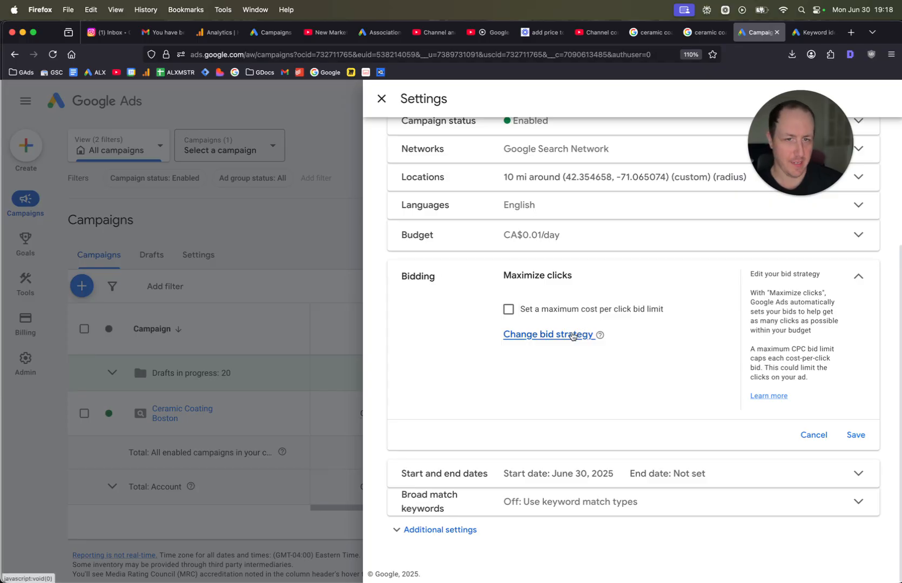
pyautogui.click(571, 335)
pyautogui.scroll(-2, 577, 475)
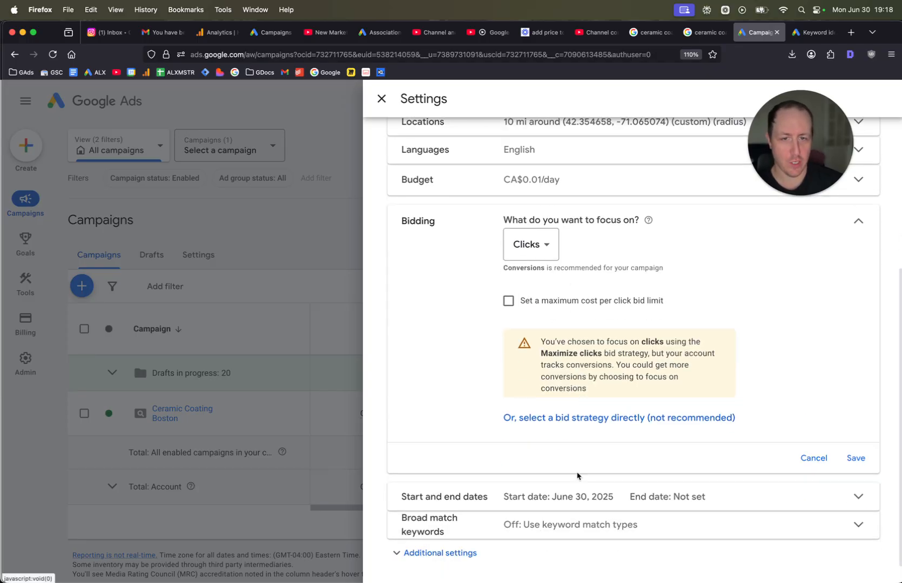
pyautogui.click(539, 418)
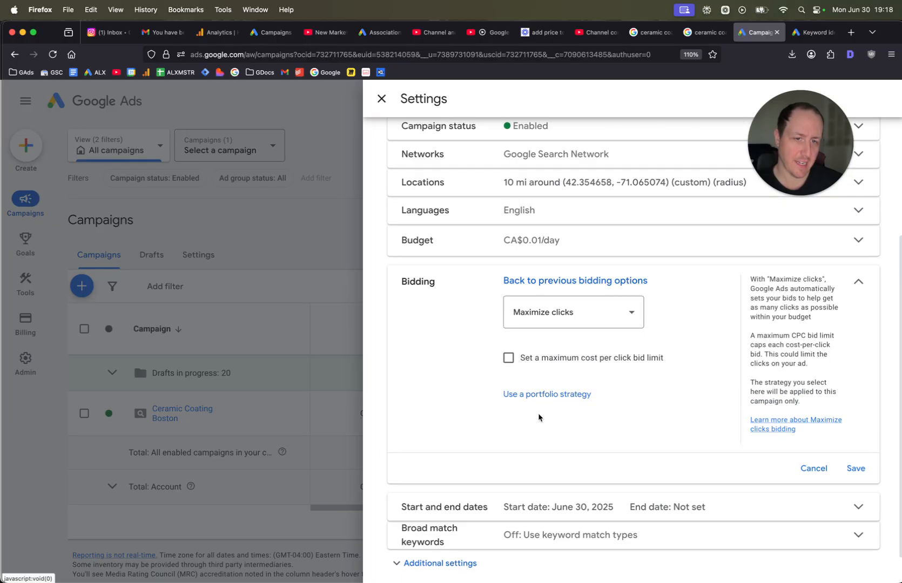
pyautogui.click(565, 323)
pyautogui.click(546, 500)
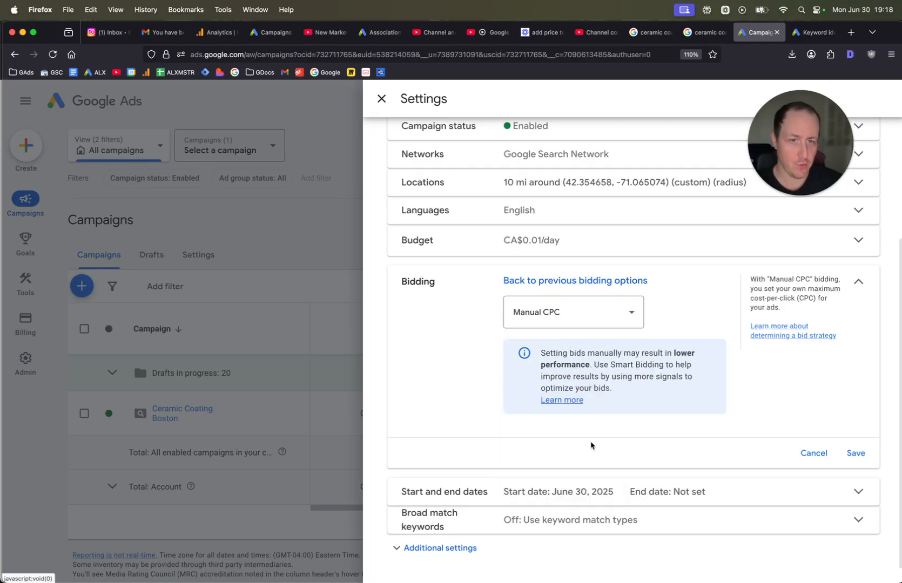
pyautogui.click(856, 457)
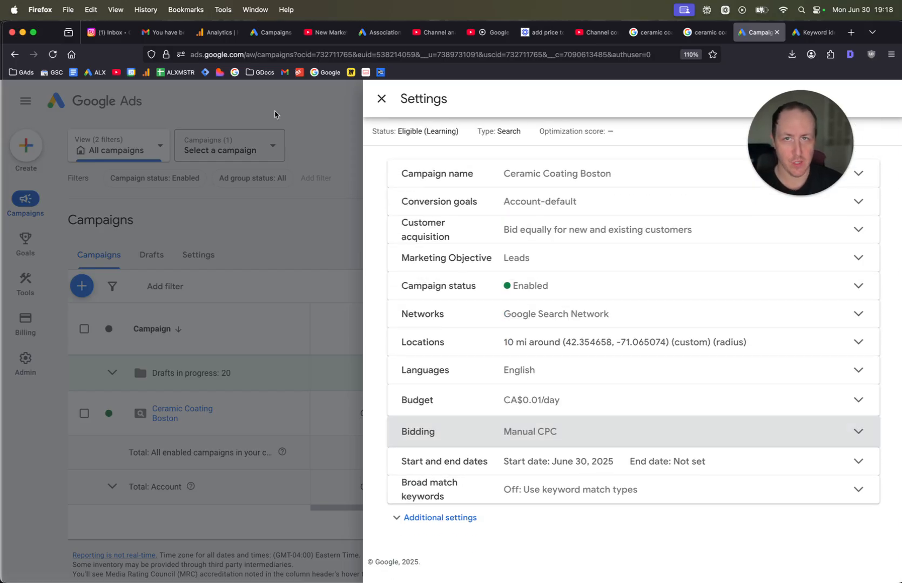
pyautogui.click(382, 99)
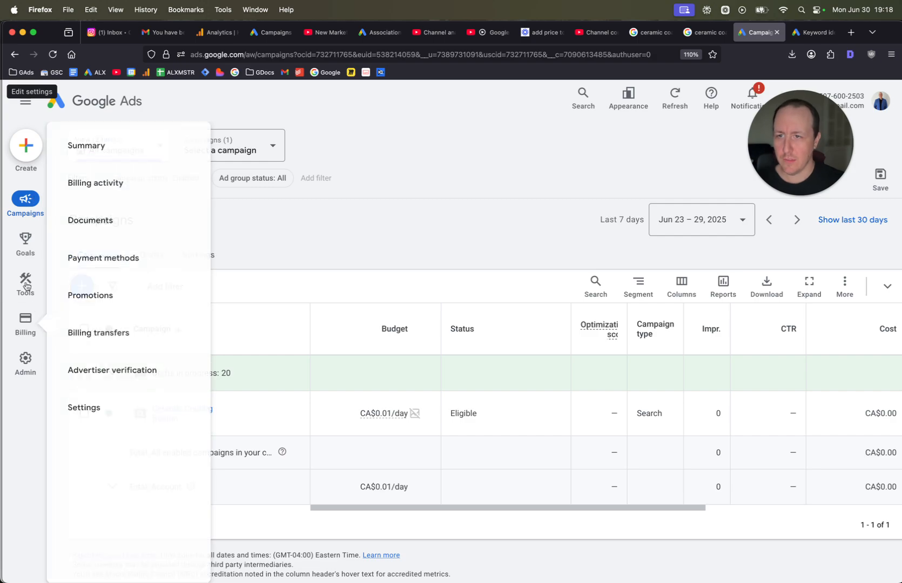
# Open the campaign's ad groups, reload the page and hide the account status banner.
pyautogui.moveTo(25, 201)
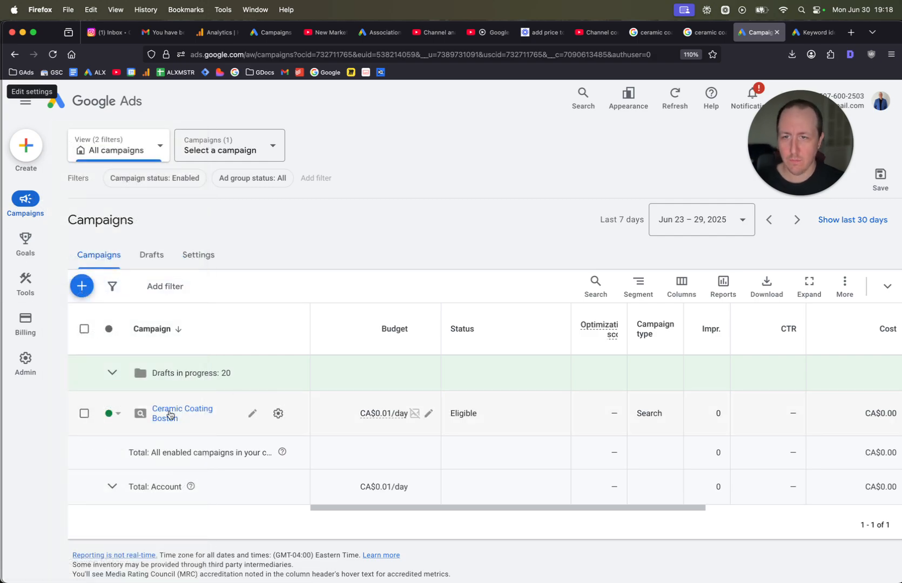
pyautogui.click(169, 415)
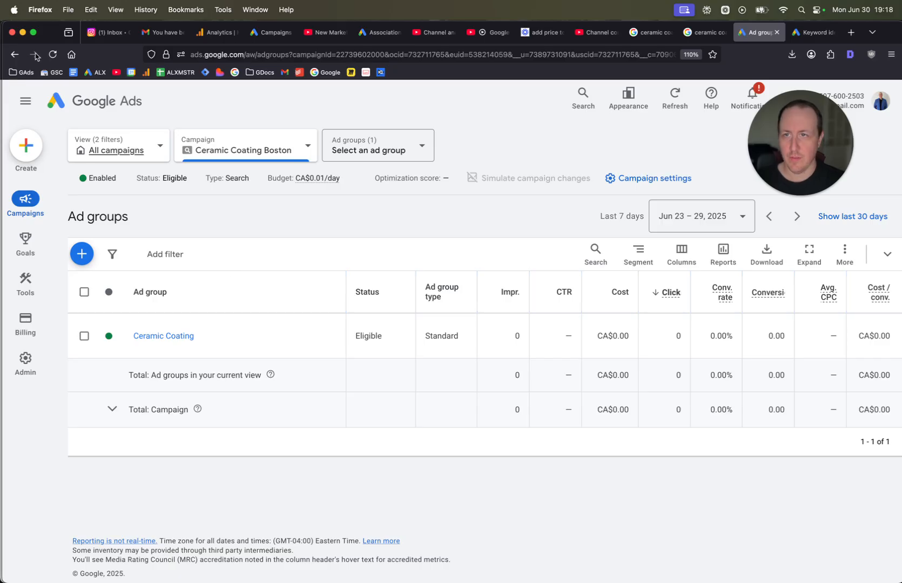
pyautogui.click(52, 54)
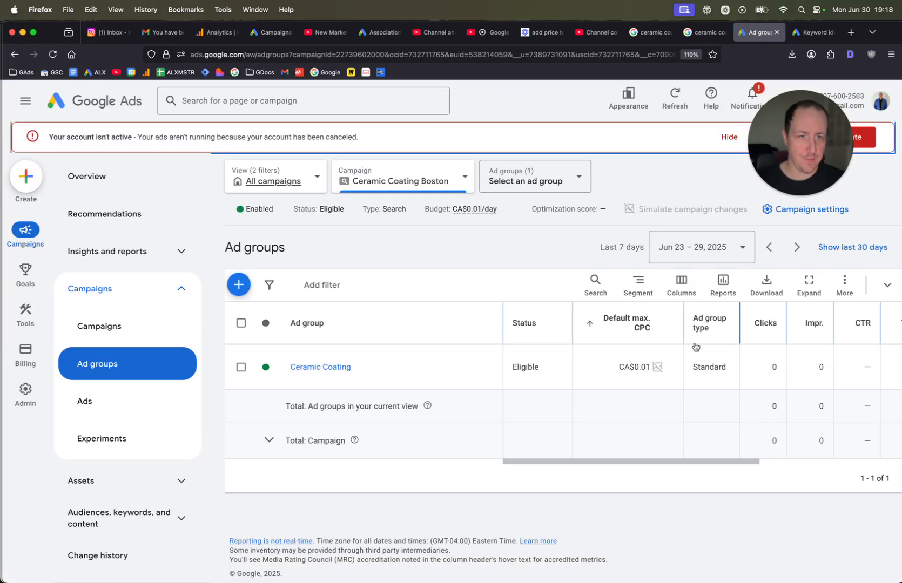
pyautogui.click(728, 137)
pyautogui.click(657, 335)
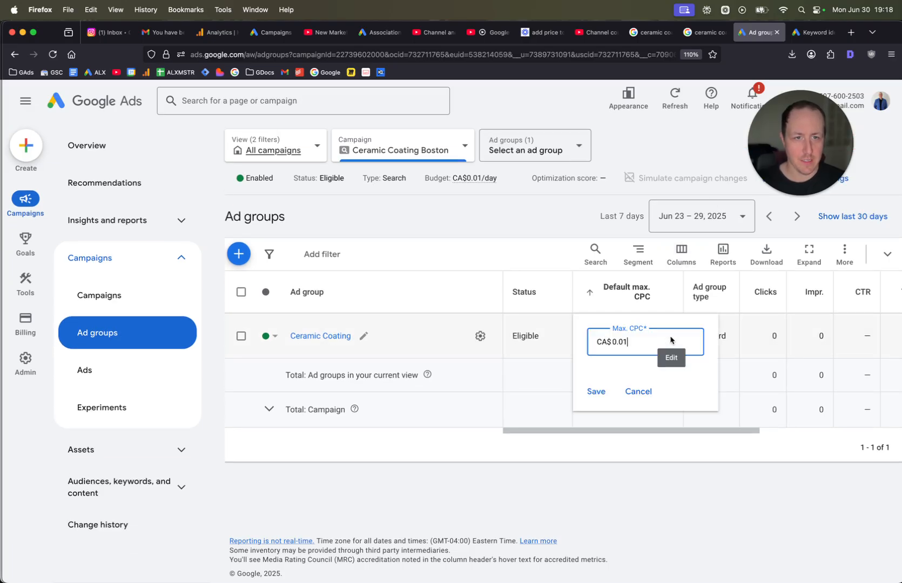
pyautogui.write('7')
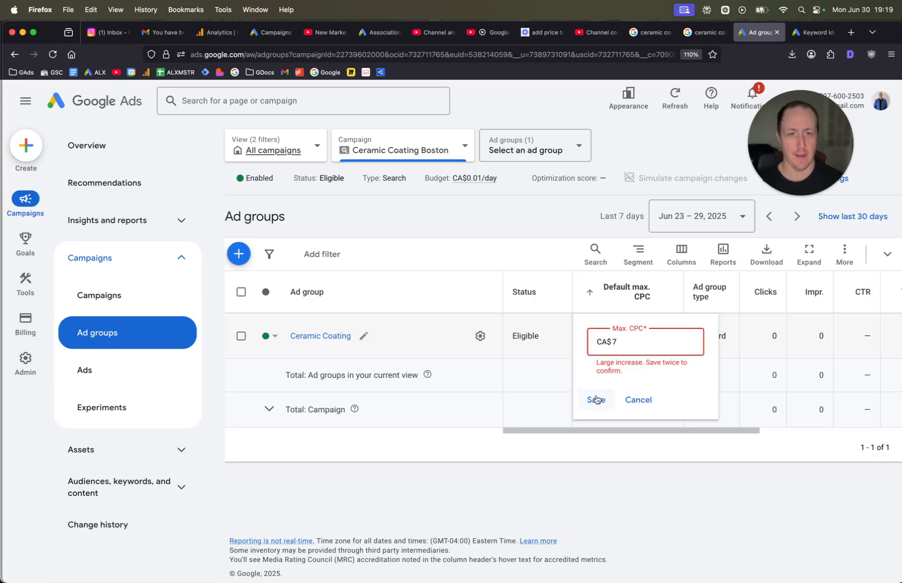
pyautogui.click(638, 400)
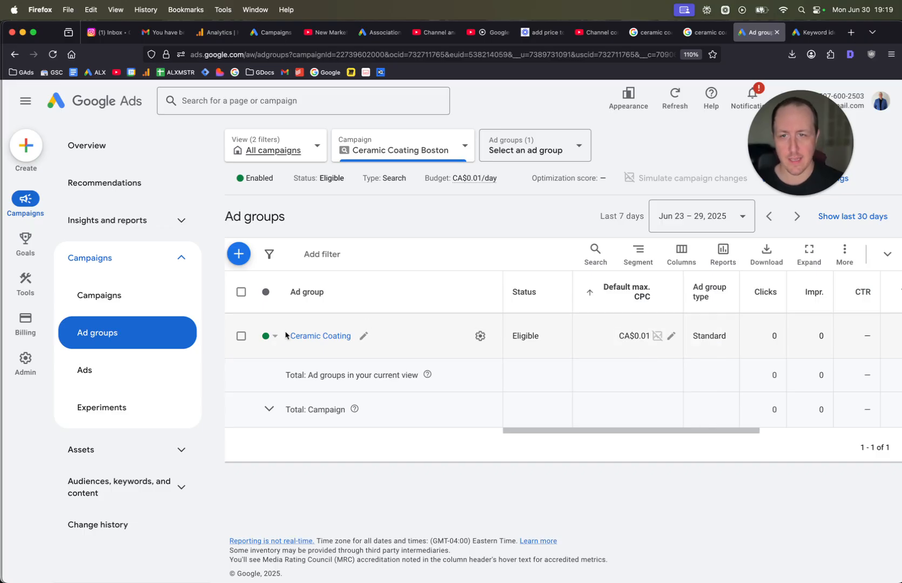
# Pause the Ceramic Coating ad group.
pyautogui.click(265, 336)
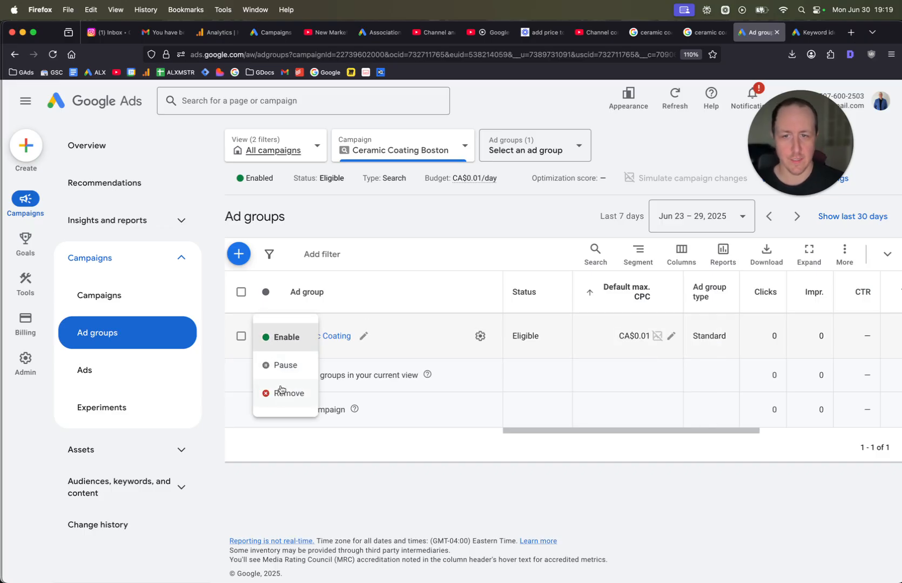
pyautogui.click(282, 366)
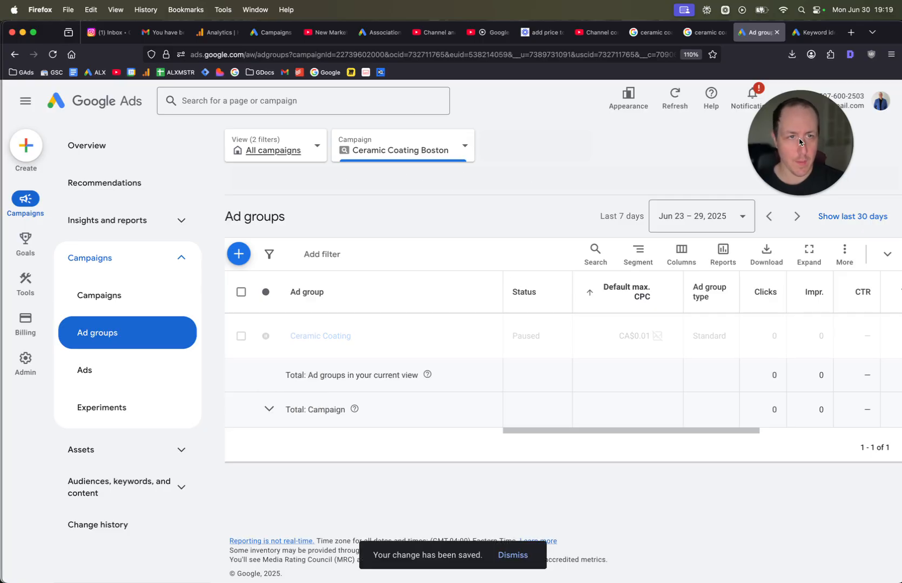